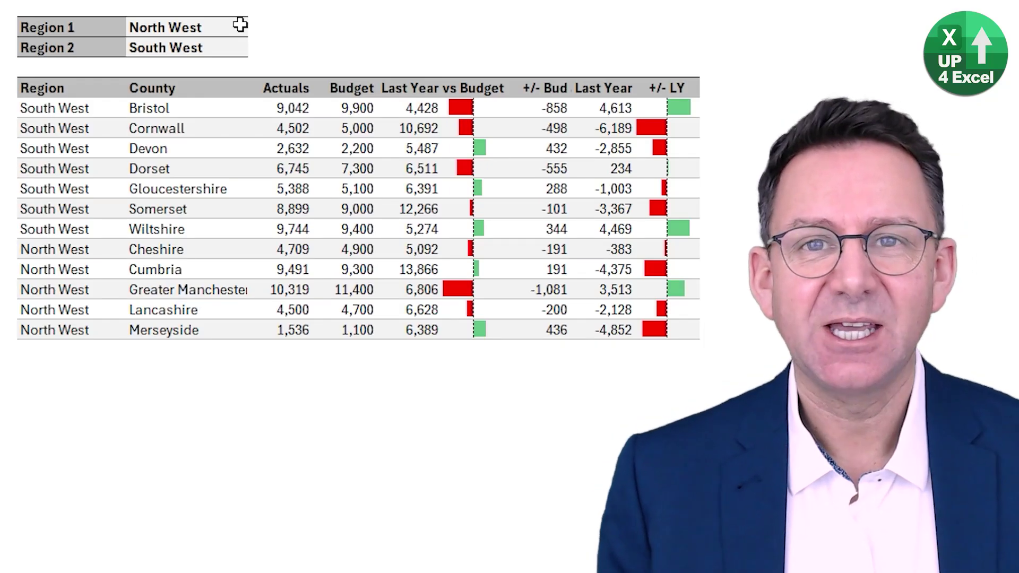
- Pick London for Region 1 and South East for Region 2 from the B1:B2 dropdowns
{"action": "left_click", "coordinate": [242, 27]}
{"action": "left_click", "coordinate": [257, 28]}
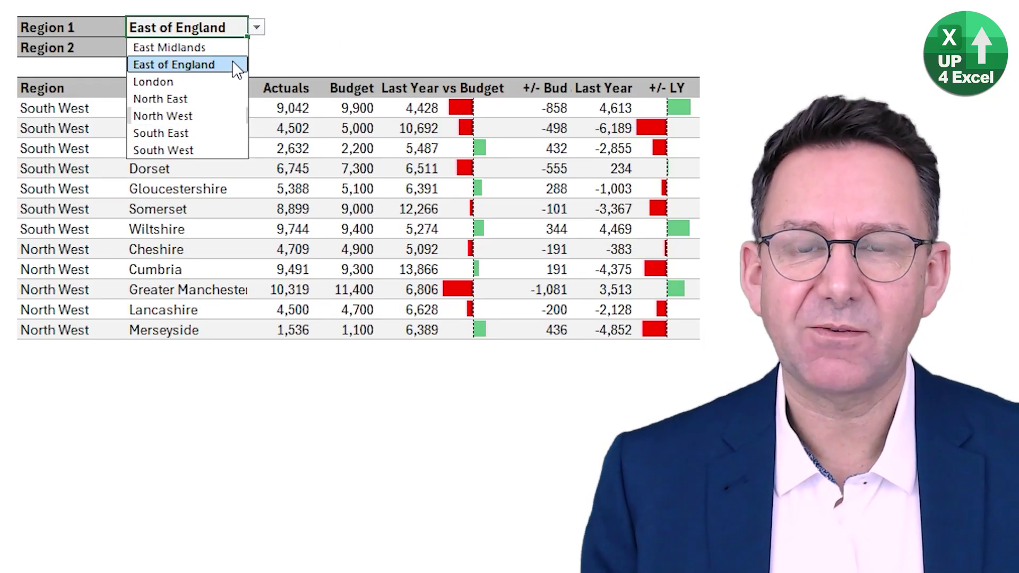
{"action": "left_click", "coordinate": [232, 65]}
{"action": "left_click", "coordinate": [257, 27]}
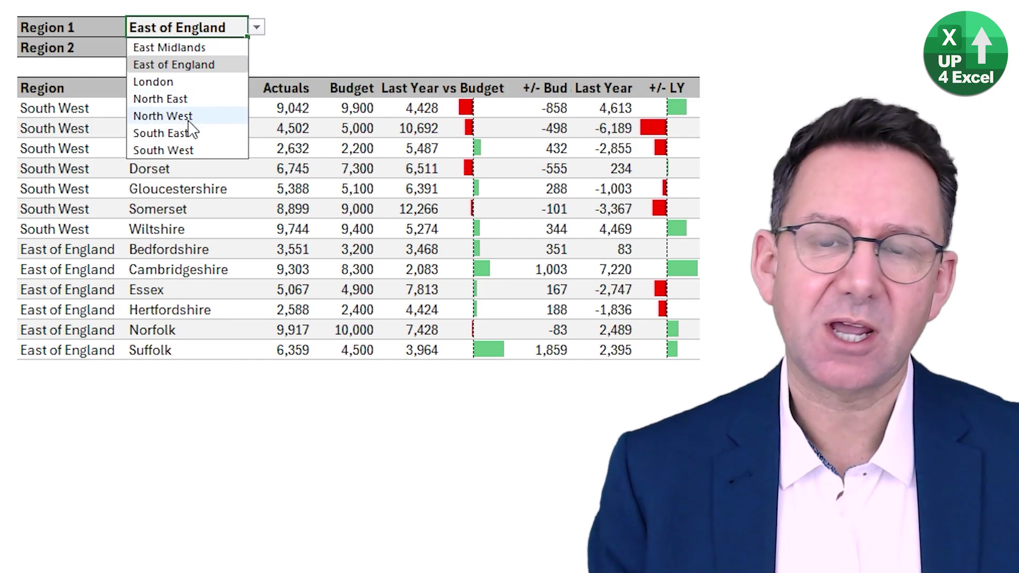
{"action": "left_click", "coordinate": [191, 81]}
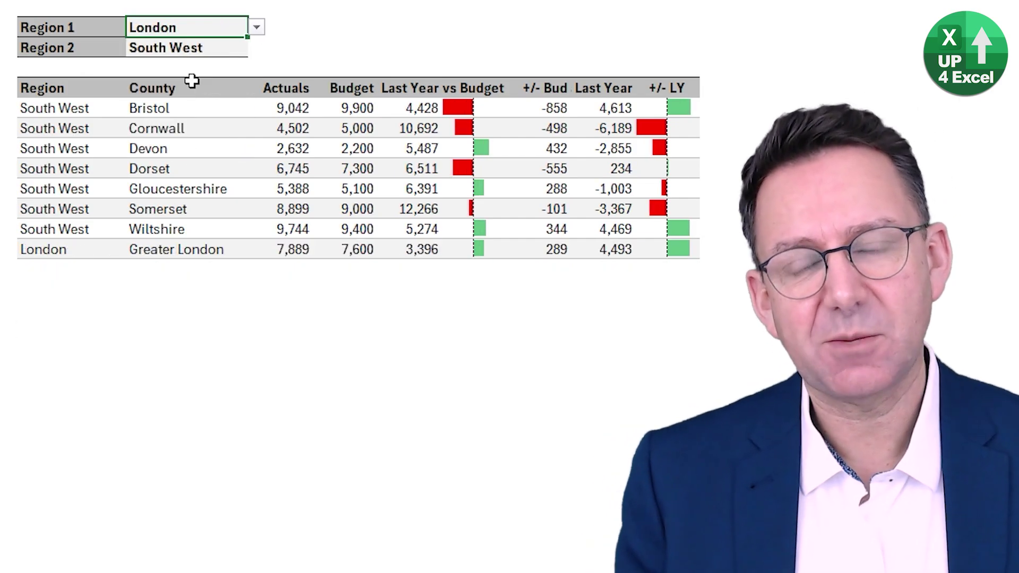
{"action": "left_click", "coordinate": [243, 49]}
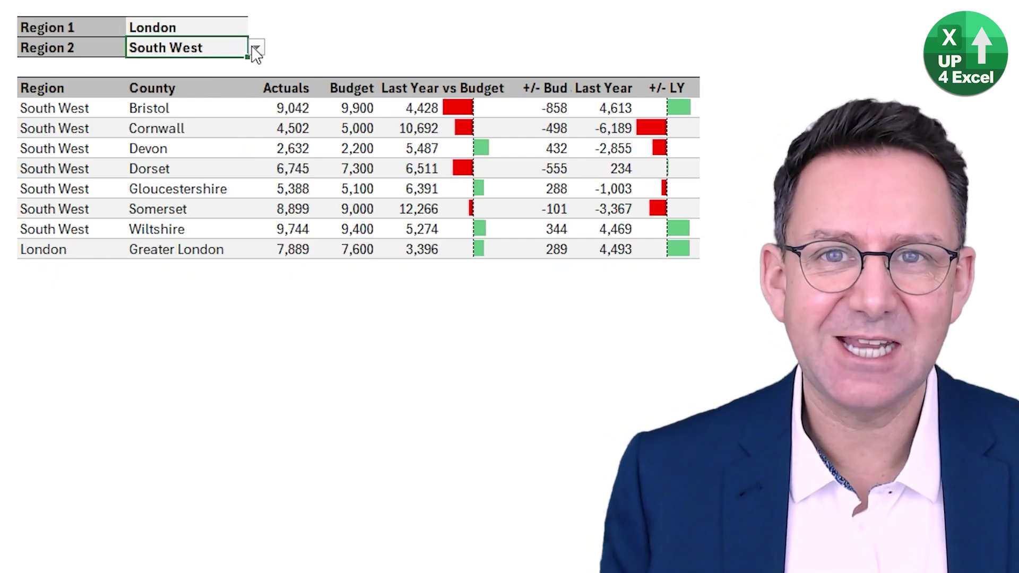
{"action": "left_click", "coordinate": [255, 49]}
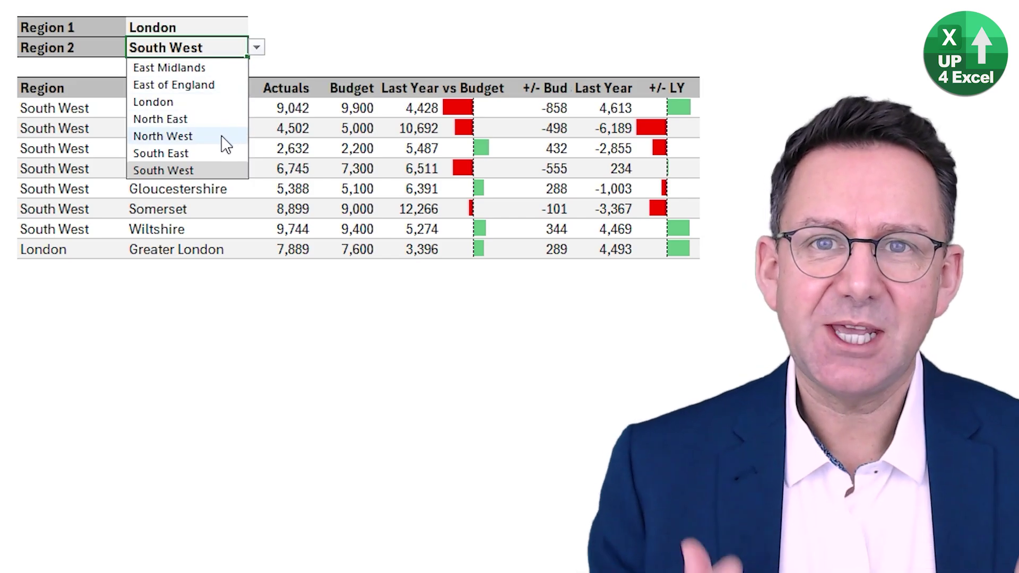
{"action": "left_click", "coordinate": [219, 151]}
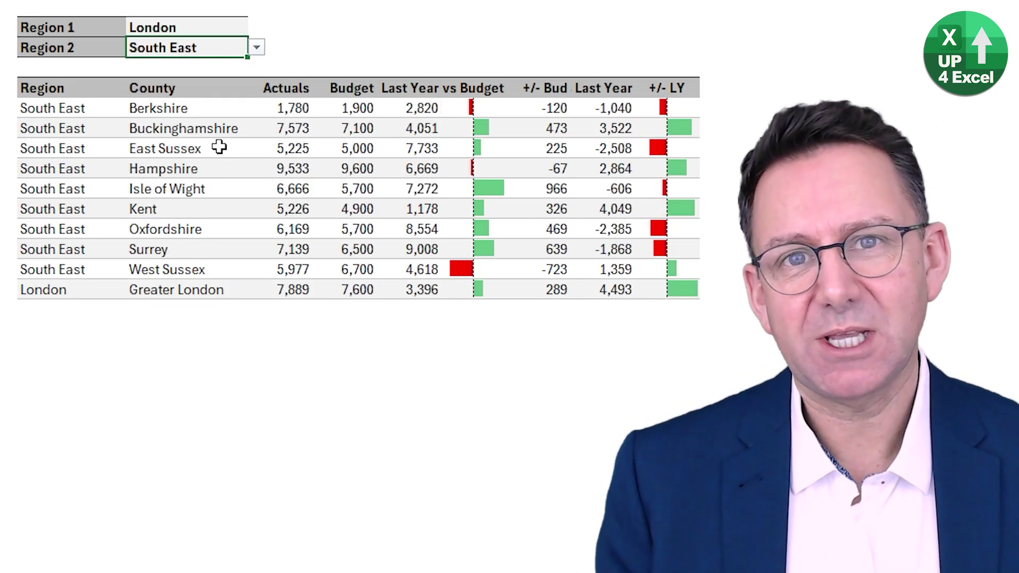
{"action": "left_click", "coordinate": [244, 27]}
{"action": "left_click", "coordinate": [256, 29]}
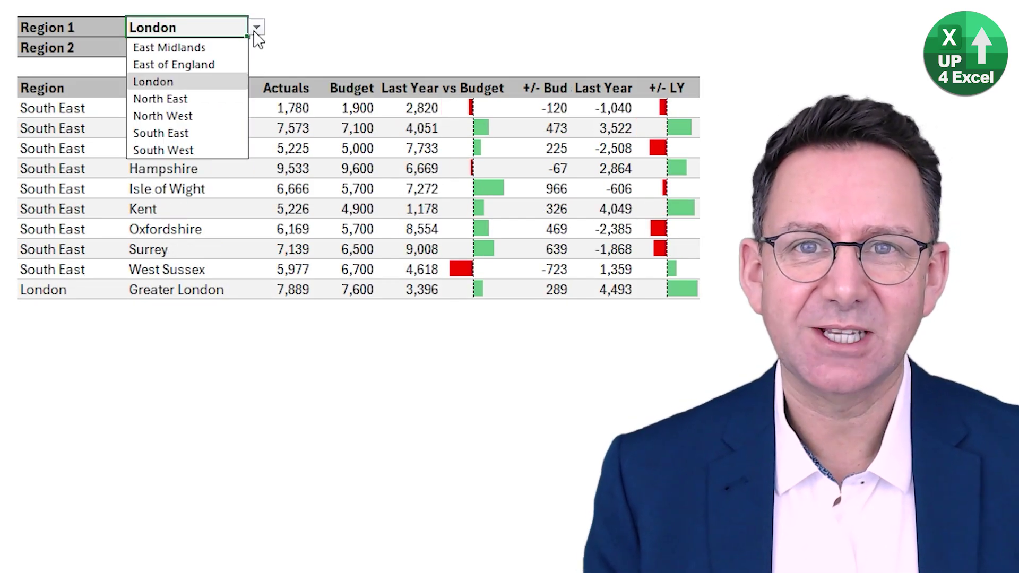
- Set Region 1 to South West and enter the Bottom flag formula =IF(D6#=SUM(B6#),1,0)
{"action": "left_click", "coordinate": [216, 151]}
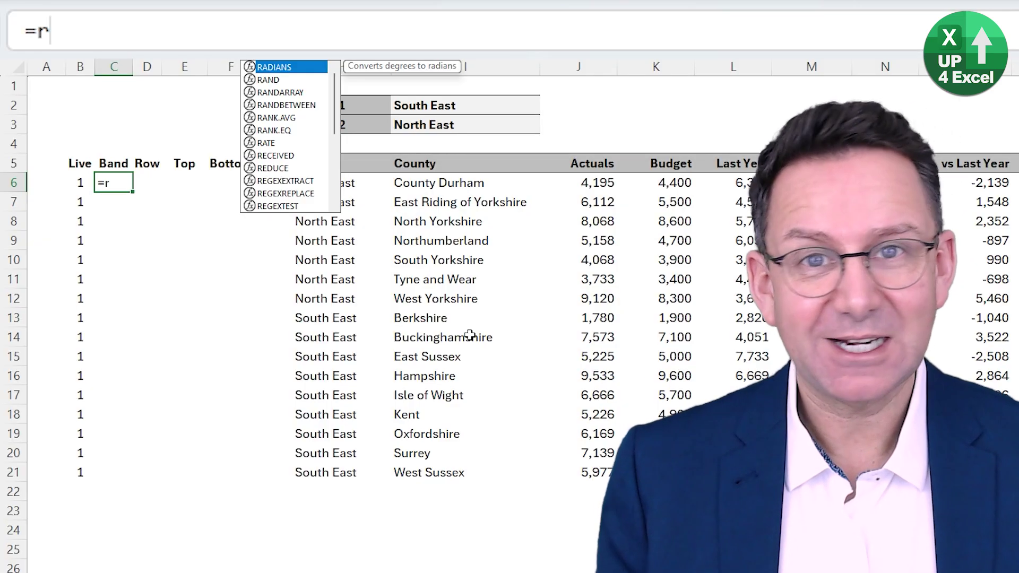
{"action": "type", "text": "ow("}
{"action": "left_click", "coordinate": [349, 183]}
{"action": "type", "text": "#"}
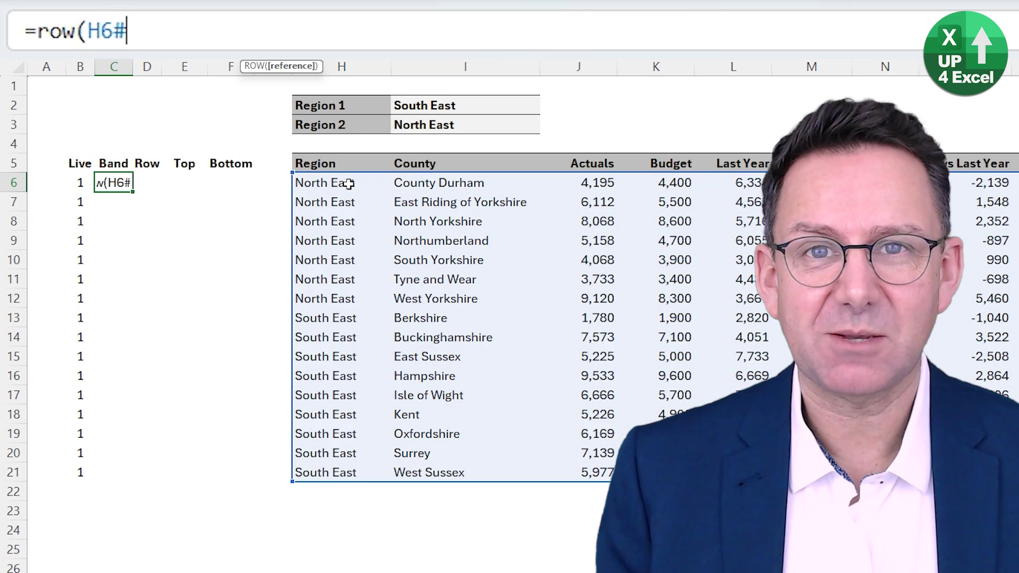
{"action": "type", "text": ")"}
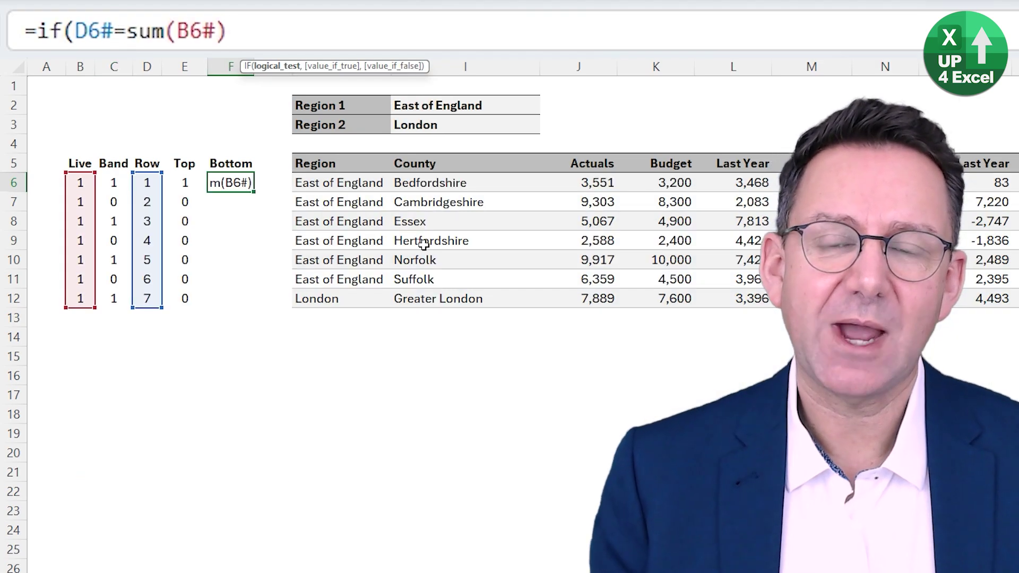
{"action": "type", "text": ",1,0"}
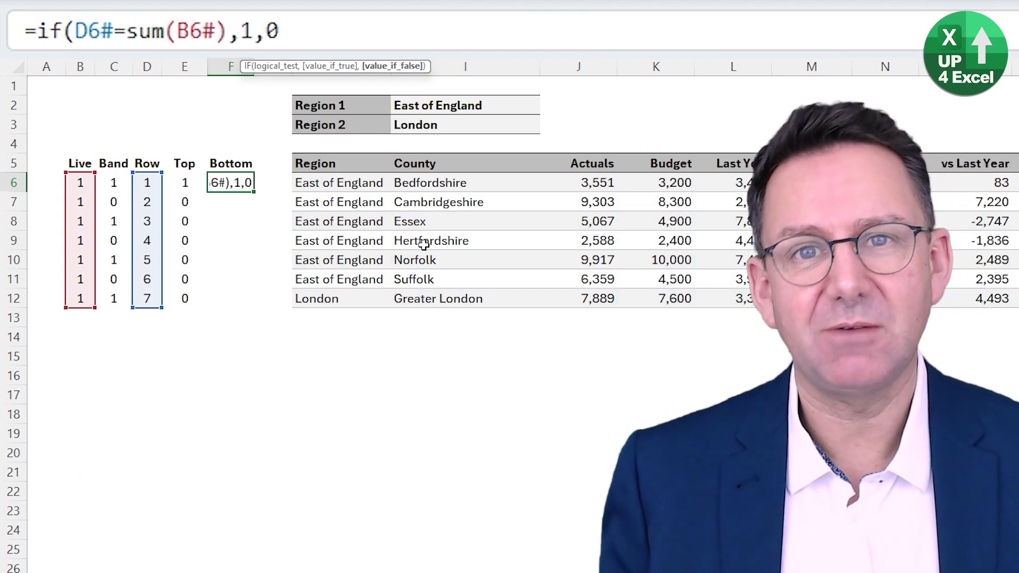
{"action": "key", "text": "Return"}
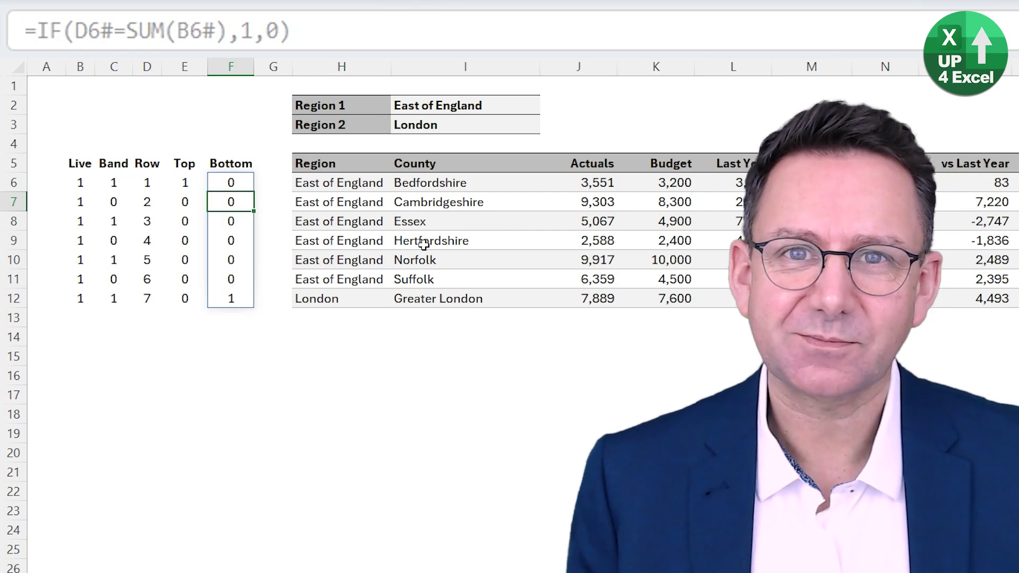
- On the report sheet, select H6 to inspect the FILTER formula over tblReport
{"action": "left_click", "coordinate": [462, 126]}
{"action": "left_click", "coordinate": [546, 126]}
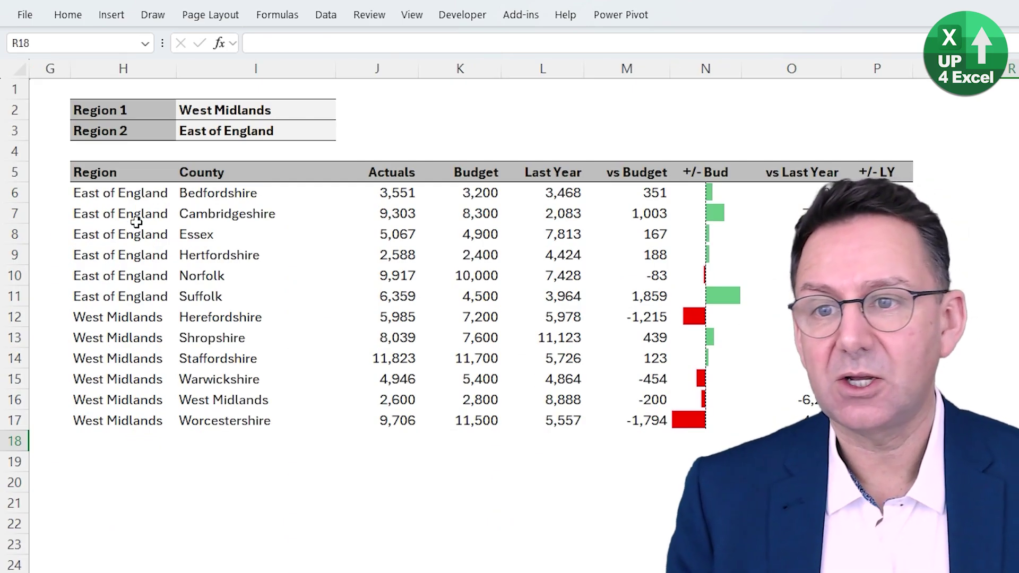
{"action": "left_click", "coordinate": [135, 197]}
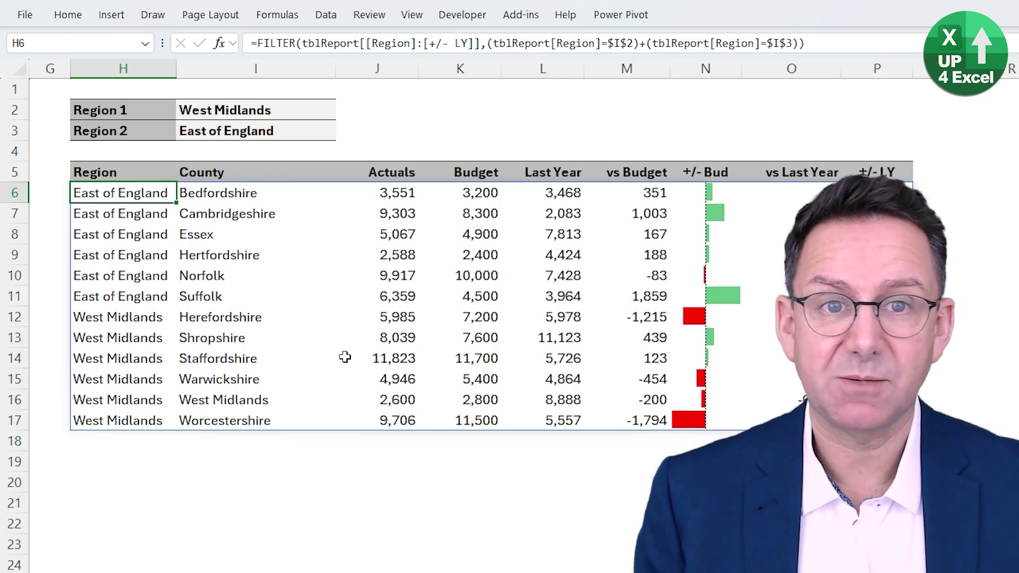
- Choose South East from the Region 2 dropdown so those counties list above West Midlands
{"action": "left_click", "coordinate": [245, 106]}
{"action": "left_click", "coordinate": [243, 131]}
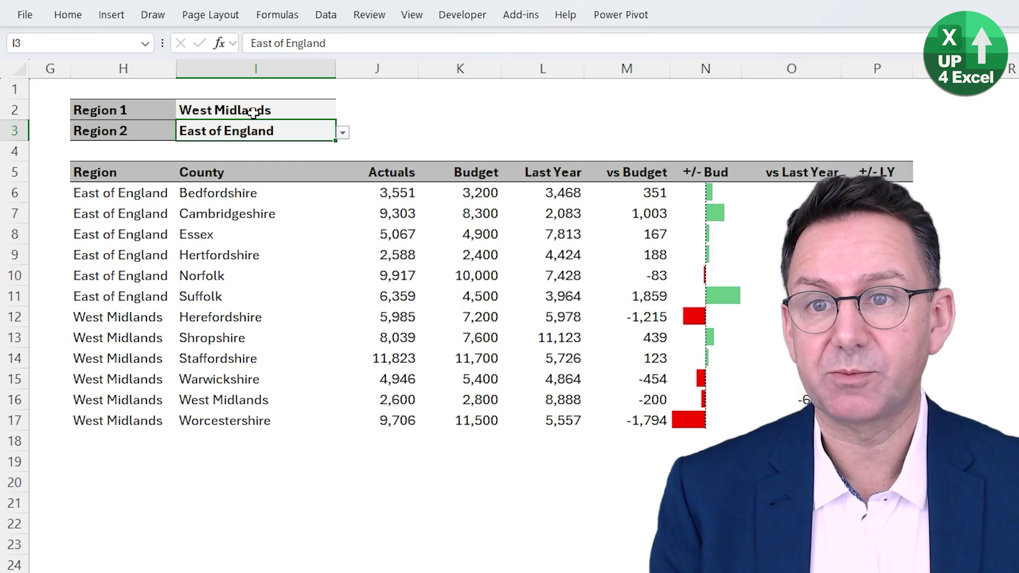
{"action": "left_click", "coordinate": [254, 111]}
{"action": "left_click", "coordinate": [265, 130]}
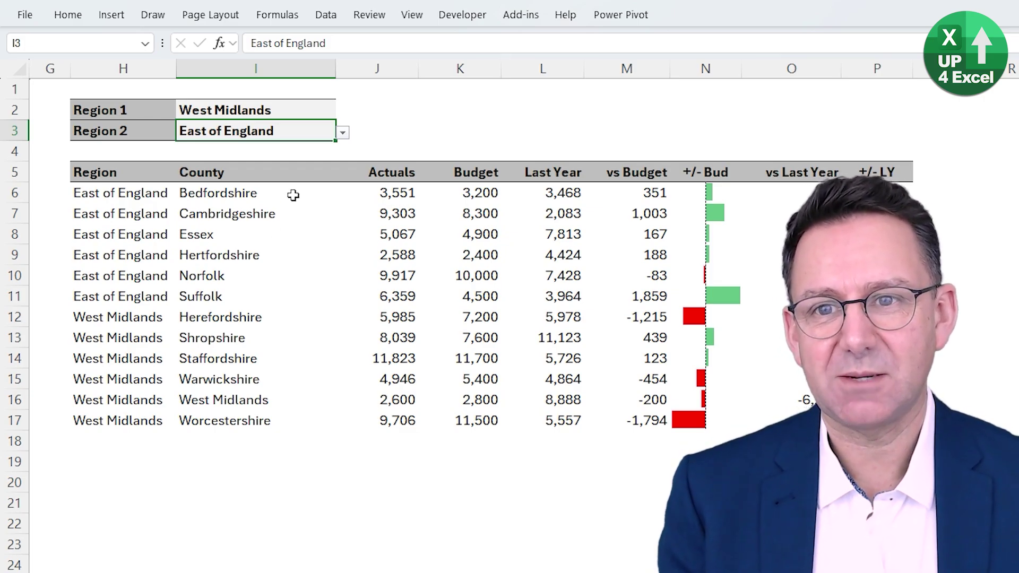
{"action": "left_click", "coordinate": [343, 133]}
{"action": "left_click", "coordinate": [268, 216]}
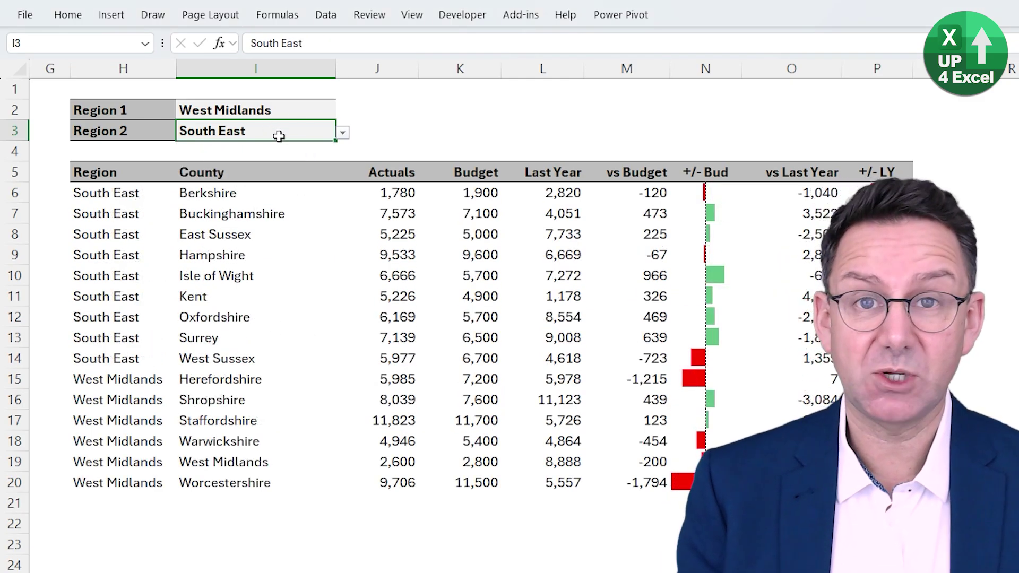
{"action": "left_click", "coordinate": [121, 192]}
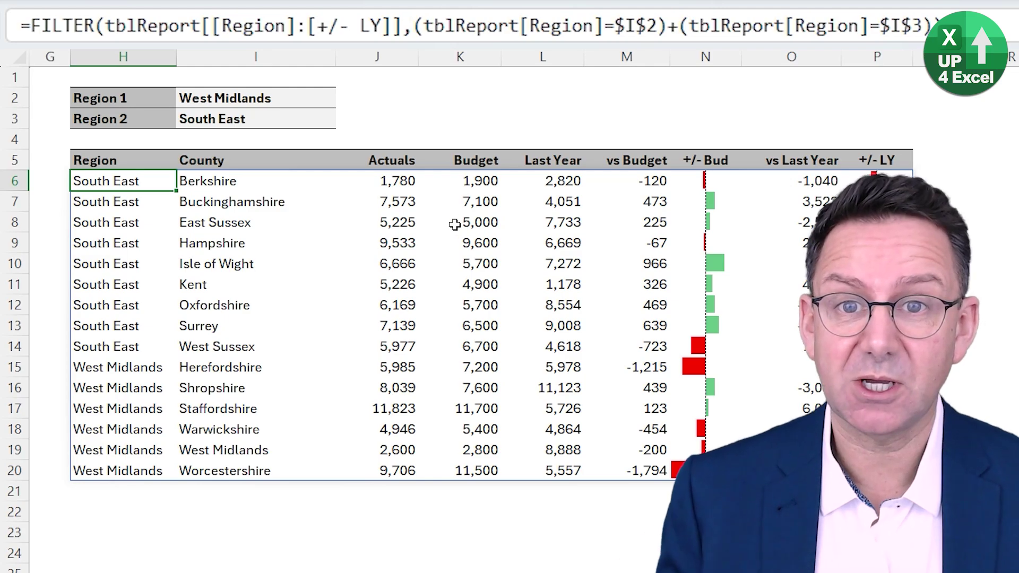
{"action": "key", "text": "F2"}
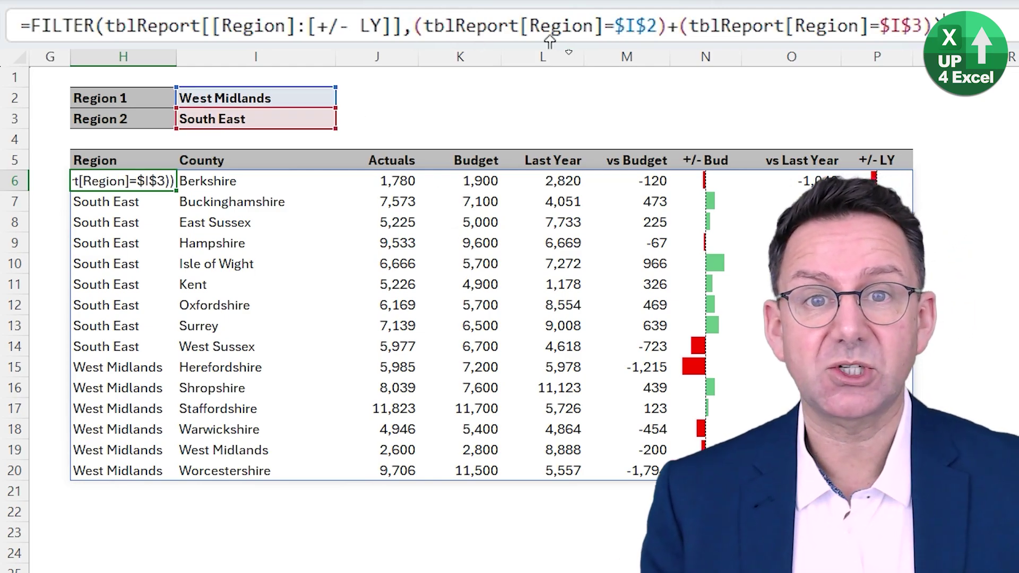
{"action": "left_click", "coordinate": [419, 25]}
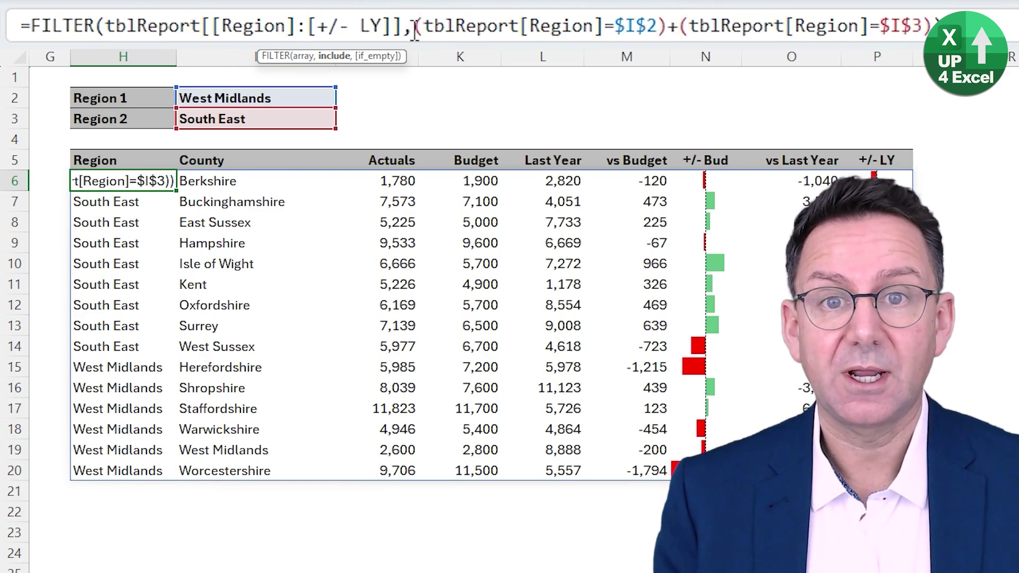
{"action": "left_click_drag", "start_coordinate": [415, 25], "coordinate": [932, 27]}
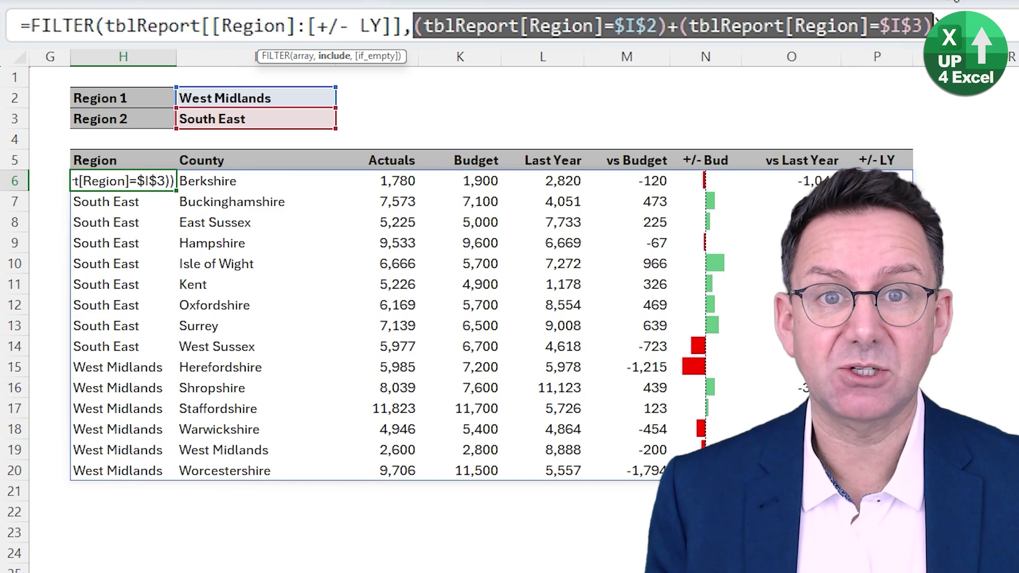
{"action": "key", "text": "Return"}
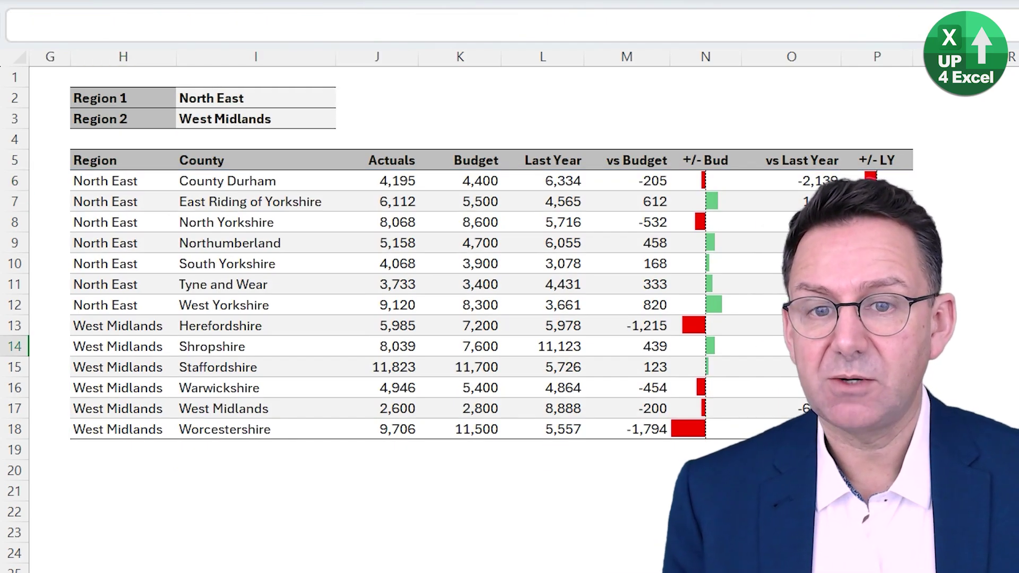
{"action": "left_click", "coordinate": [326, 425]}
{"action": "left_click", "coordinate": [350, 221]}
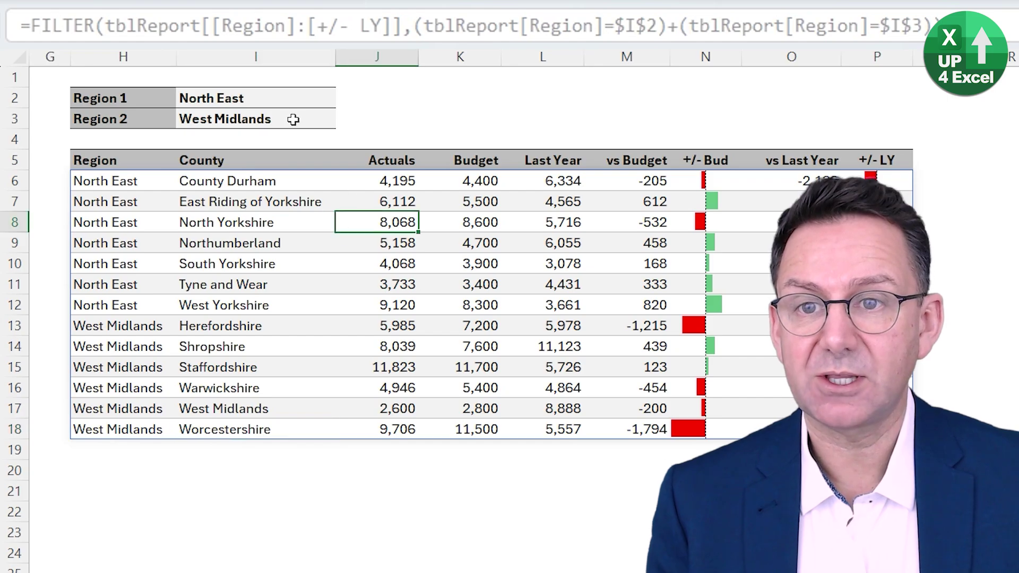
{"action": "left_click", "coordinate": [318, 119]}
{"action": "left_click", "coordinate": [343, 121]}
{"action": "left_click", "coordinate": [262, 193]}
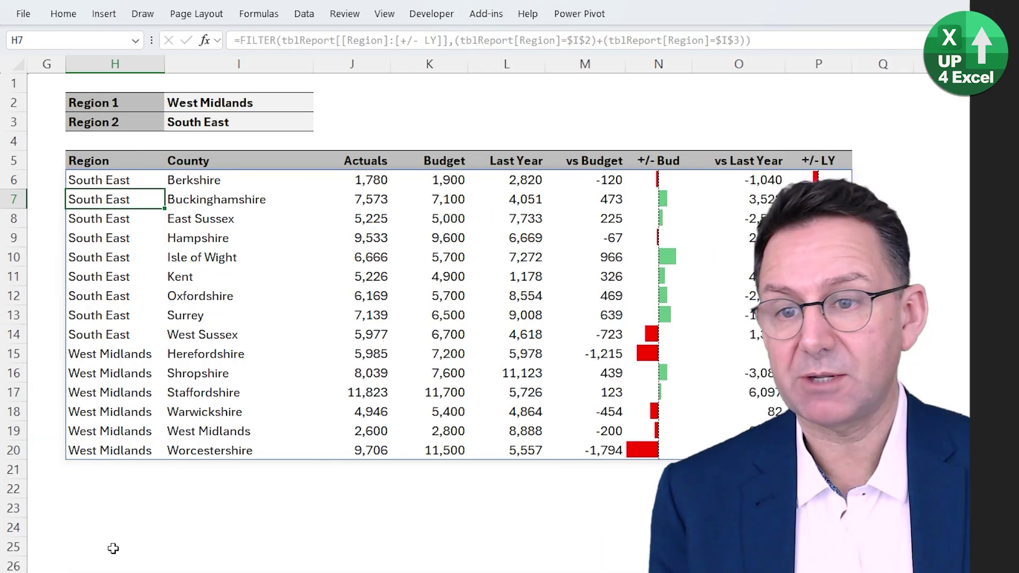
- Move to the Live helper heading and its first cell B6, then select the FILTER formula cell
{"action": "left_click", "coordinate": [100, 489]}
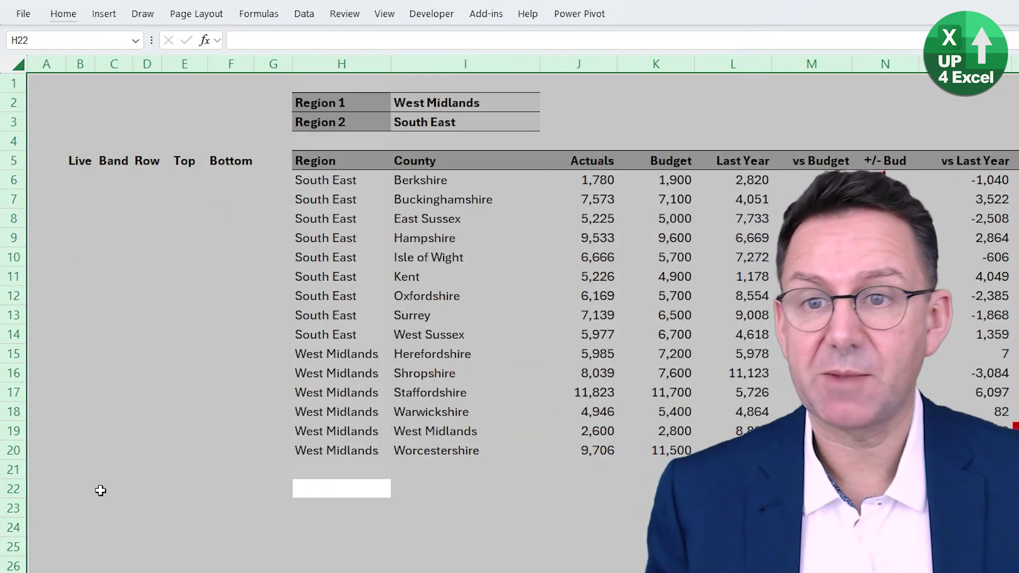
{"action": "left_click", "coordinate": [78, 161]}
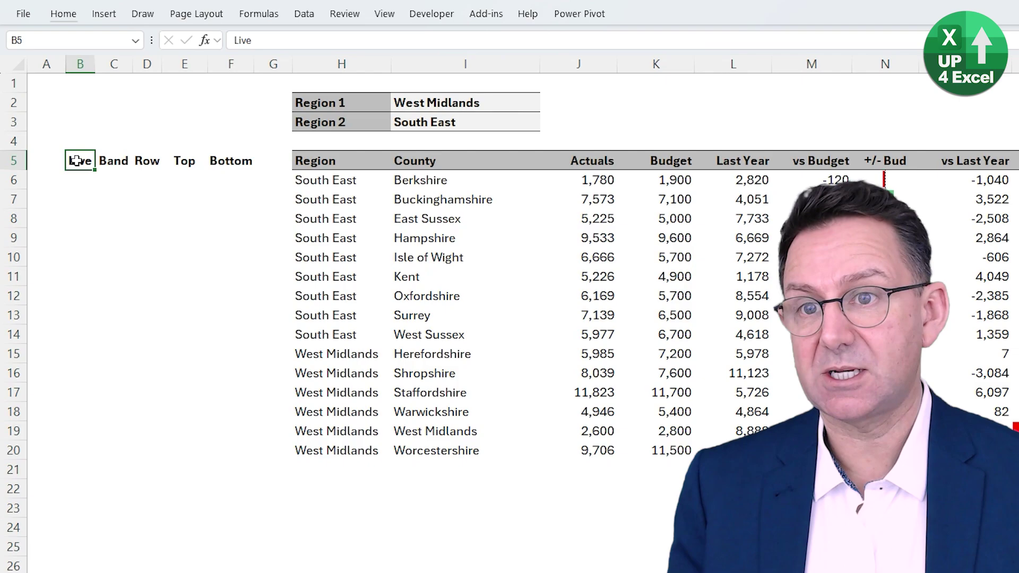
{"action": "key", "text": "Down"}
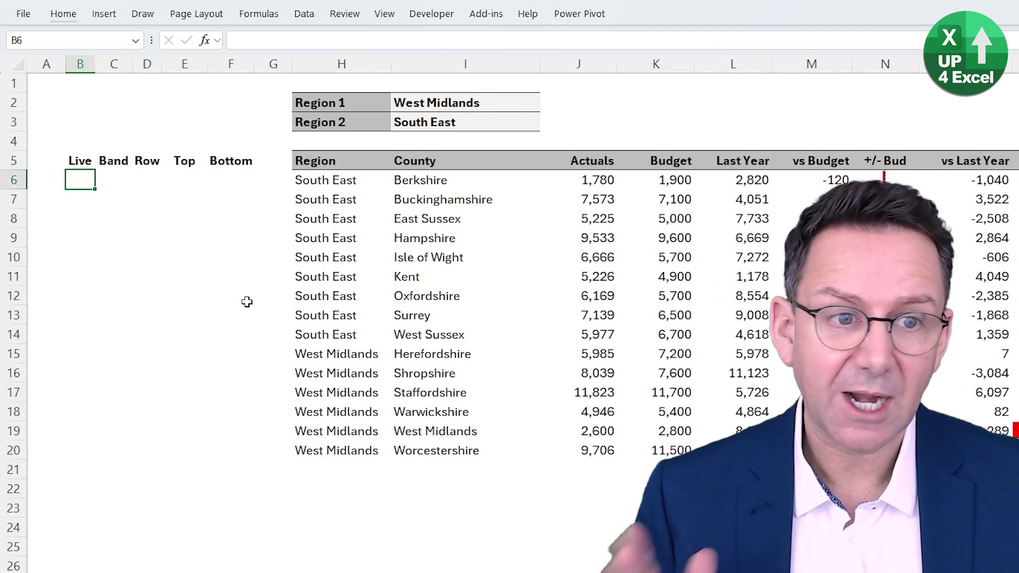
{"action": "key", "text": "Up"}
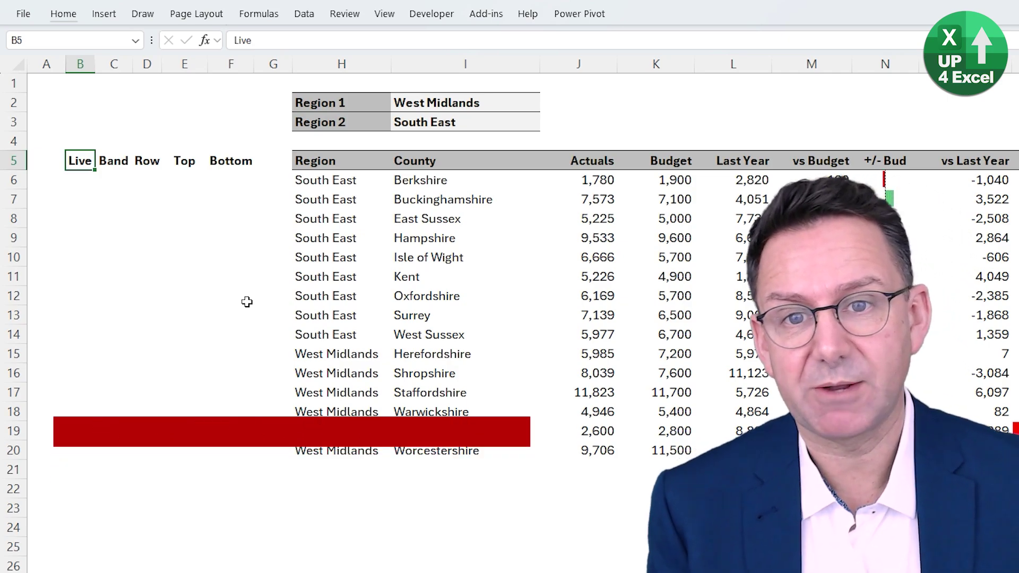
{"action": "key", "text": "Down"}
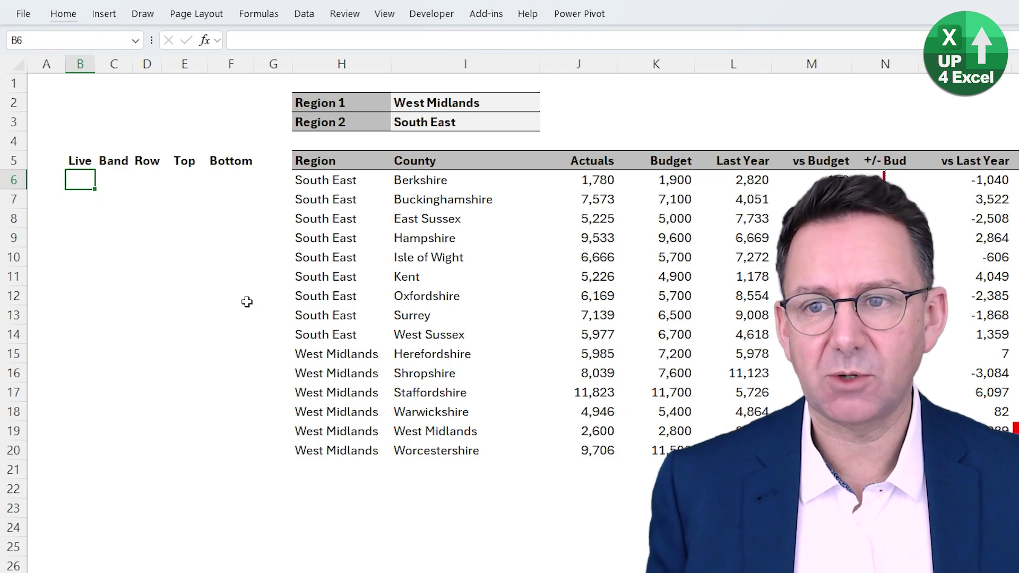
{"action": "left_click", "coordinate": [334, 182]}
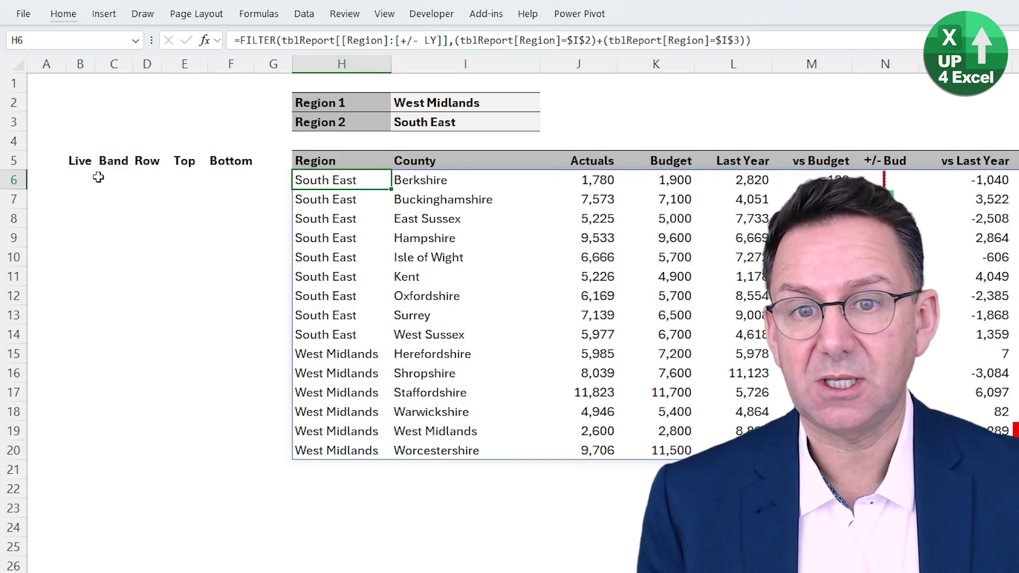
{"action": "left_click", "coordinate": [353, 502]}
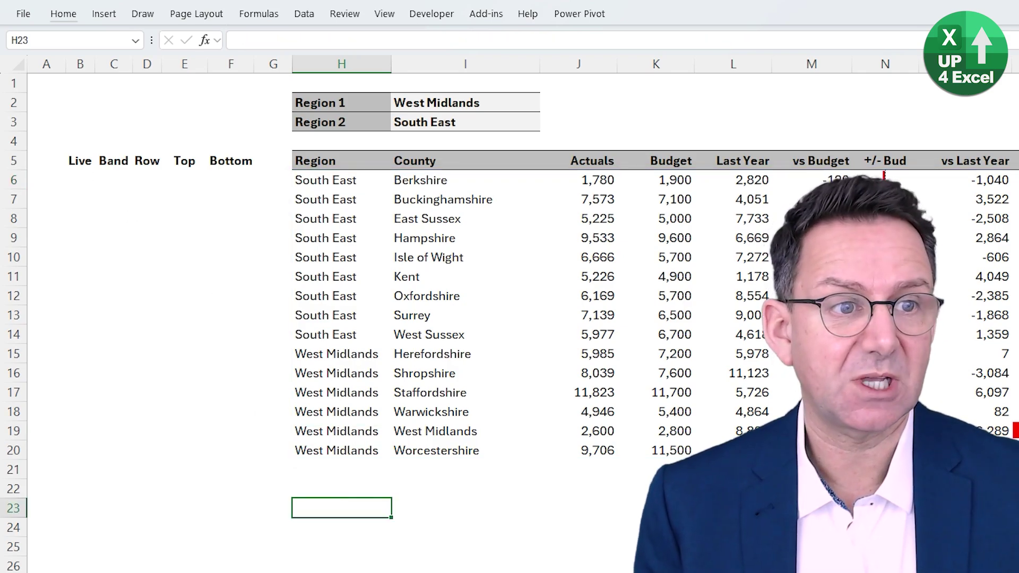
{"action": "type", "text": "="}
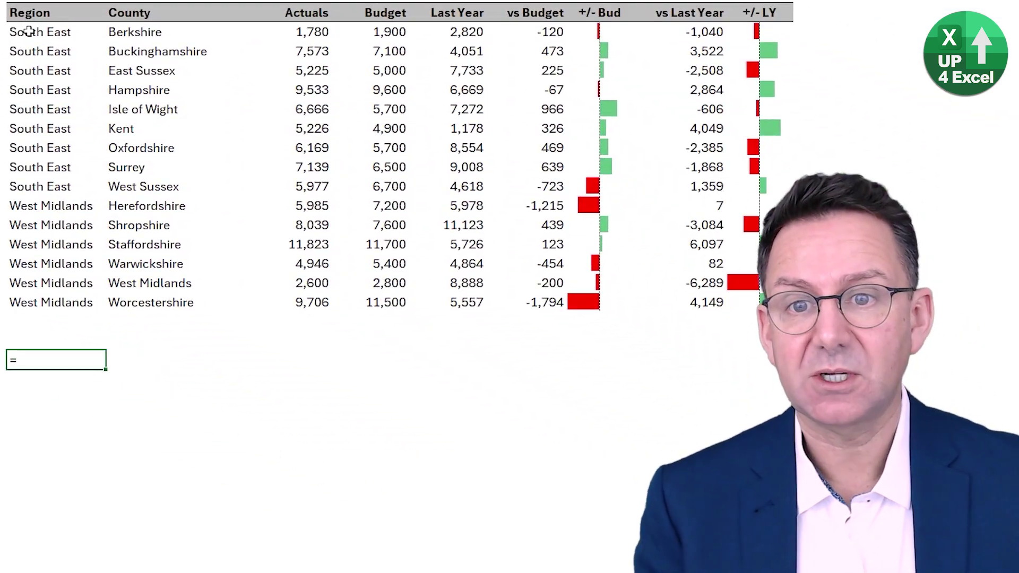
{"action": "left_click", "coordinate": [316, 184]}
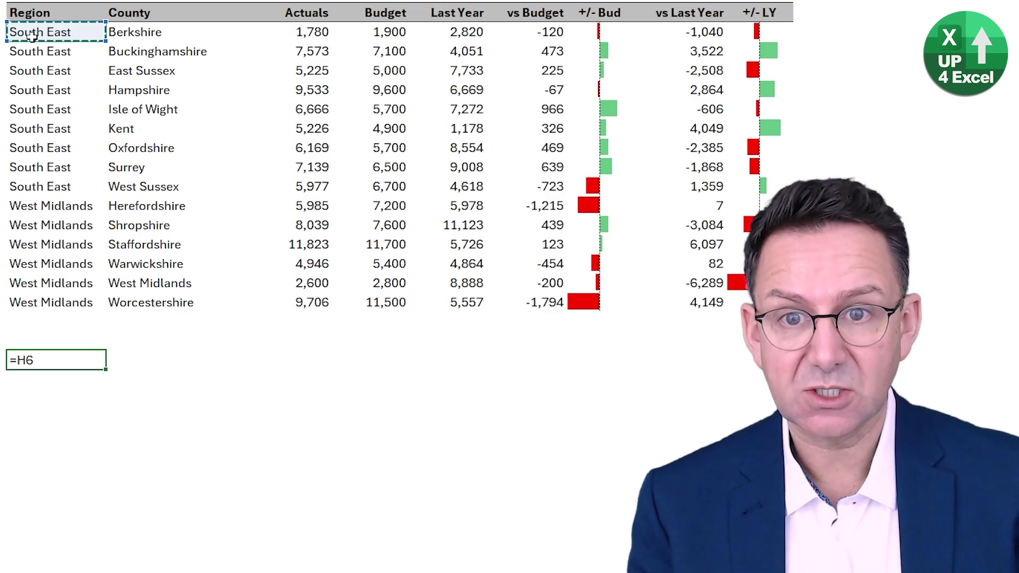
{"action": "type", "text": "#"}
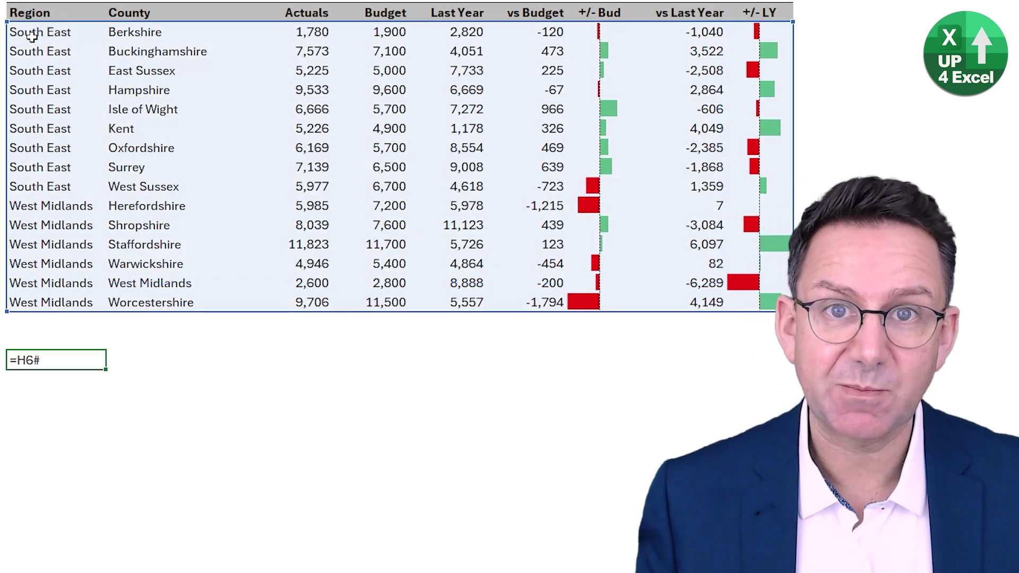
{"action": "key", "text": "Return"}
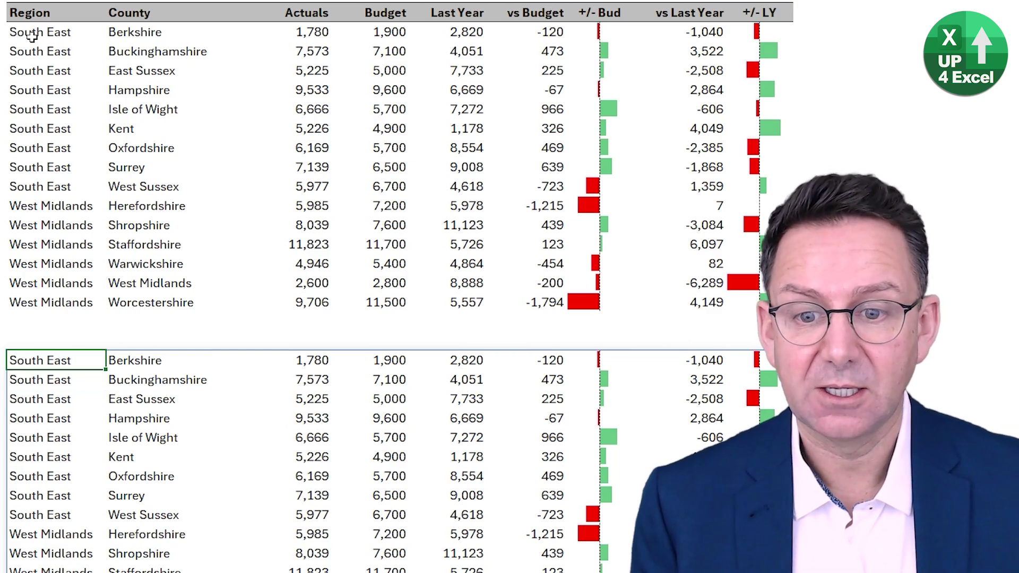
{"action": "key", "text": "ctrl+z"}
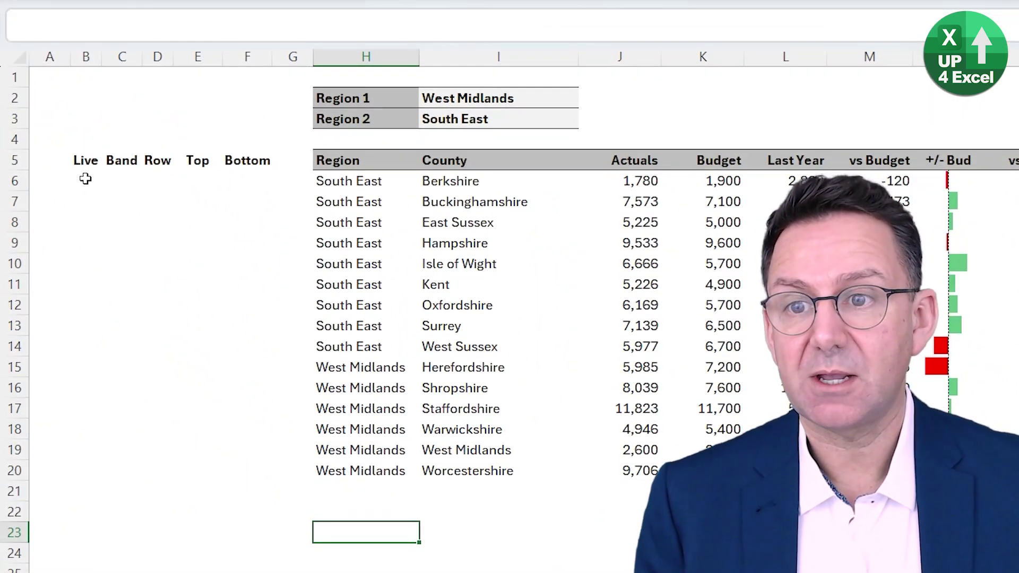
- In B6, build the Live formula as =INDEX(H6#,,1) returning the spilled Region column
{"action": "left_click", "coordinate": [85, 179]}
{"action": "type", "text": "="}
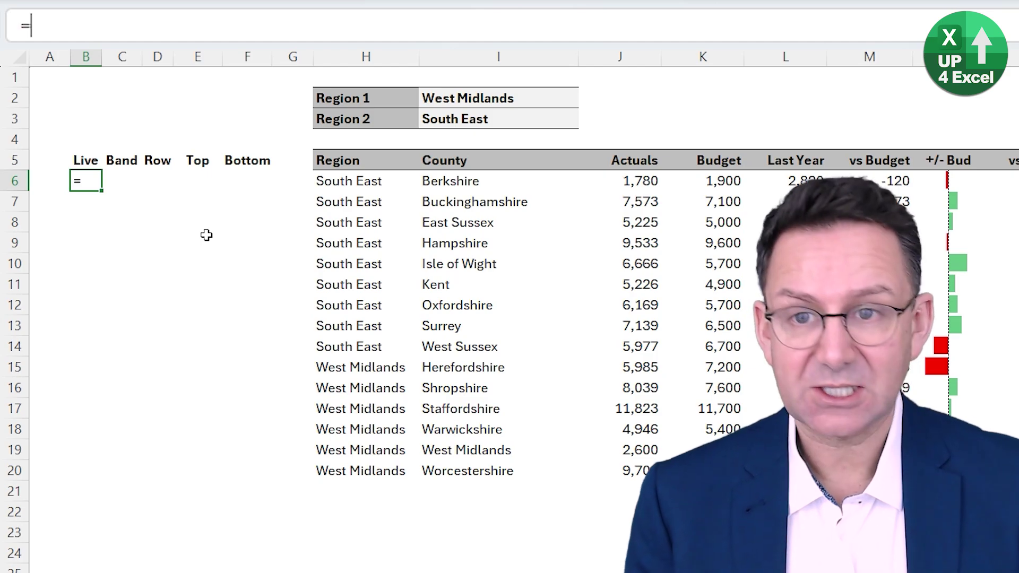
{"action": "key", "text": "Right"}
{"action": "key", "text": "Right"}
{"action": "key", "text": "Right"}
{"action": "key", "text": "Right"}
{"action": "key", "text": "Right"}
{"action": "key", "text": "Right"}
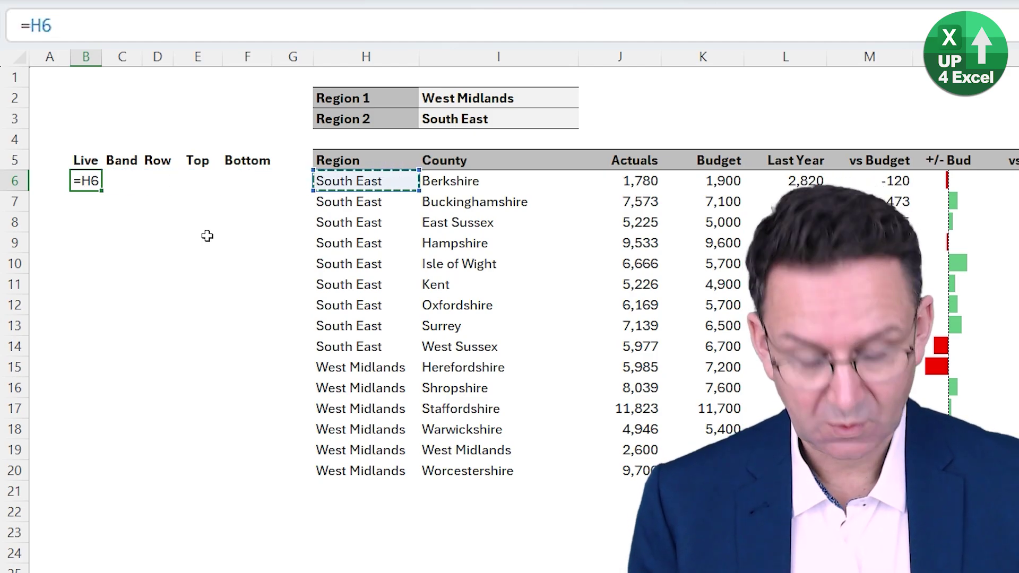
{"action": "type", "text": "#"}
{"action": "key", "text": "Return"}
{"action": "key", "text": "Up"}
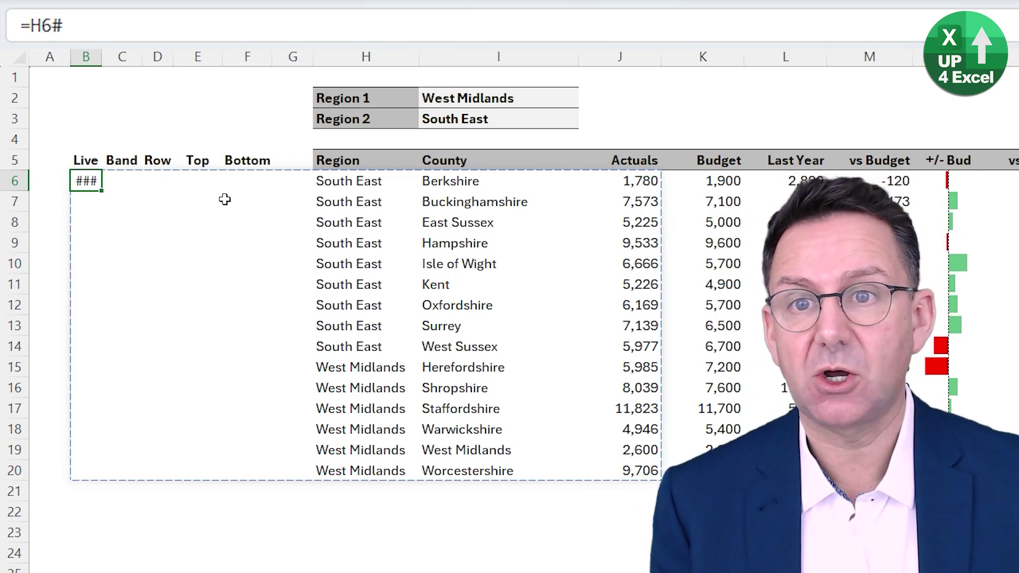
{"action": "left_click", "coordinate": [26, 29]}
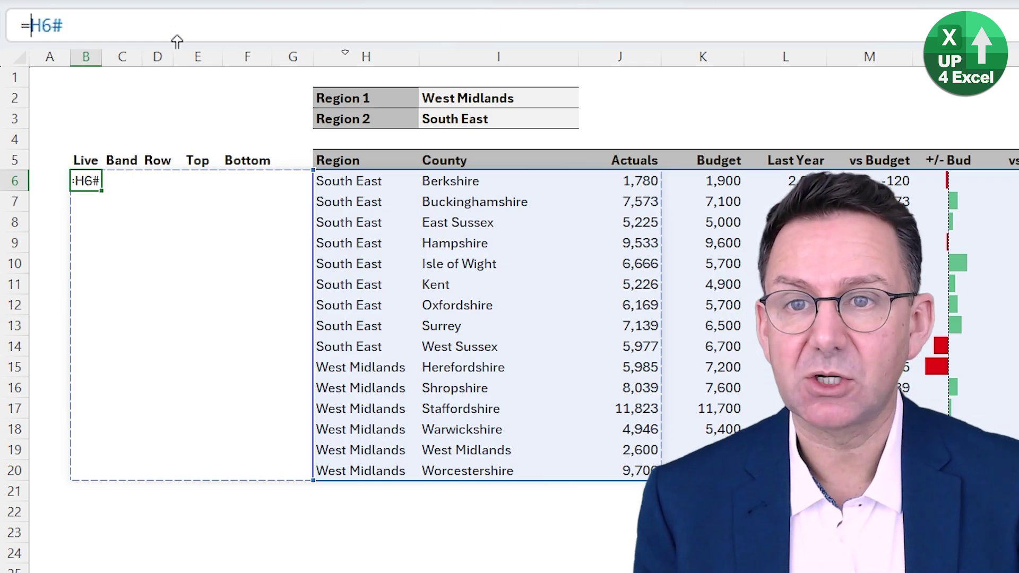
{"action": "type", "text": "ind"}
{"action": "key", "text": "Tab"}
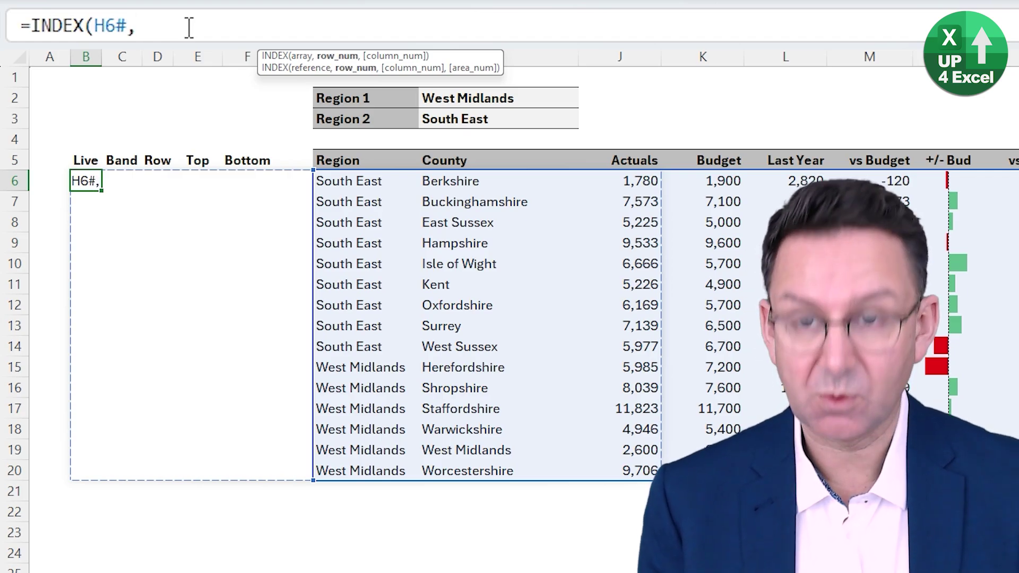
{"action": "type", "text": ",1)"}
{"action": "key", "text": "Return"}
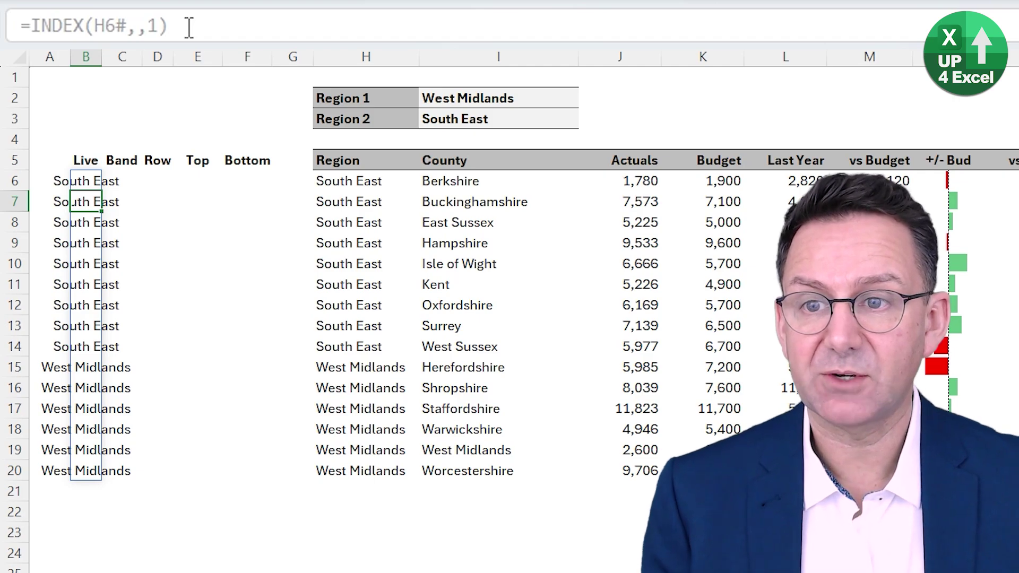
{"action": "key", "text": "Up"}
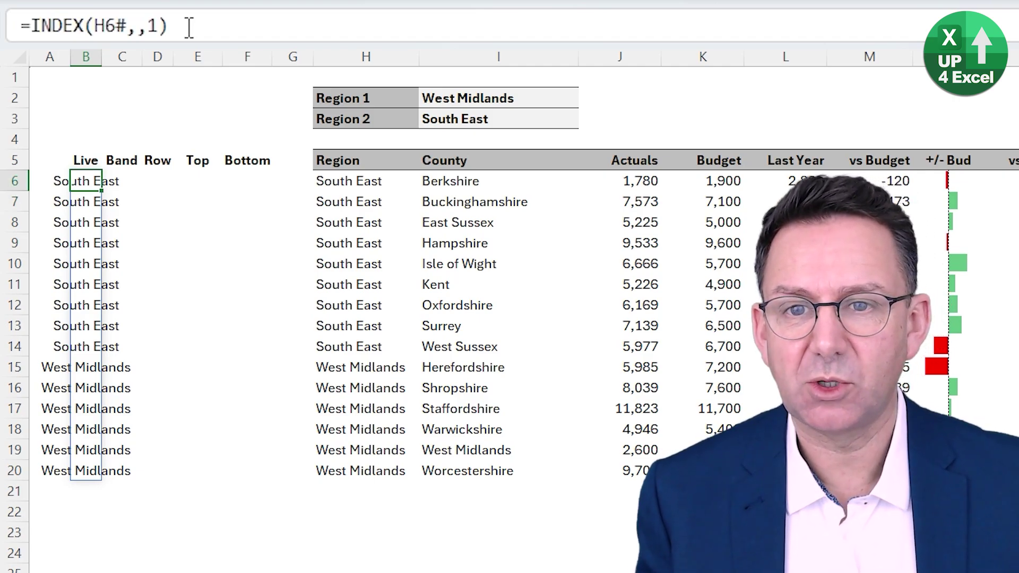
- Wrap it as =IF(INDEX(H6#,,1)="","",1) so every live row shows 1
{"action": "left_click", "coordinate": [189, 27]}
{"action": "key", "text": "Home"}
{"action": "key", "text": "Right"}
{"action": "type", "text": "if("}
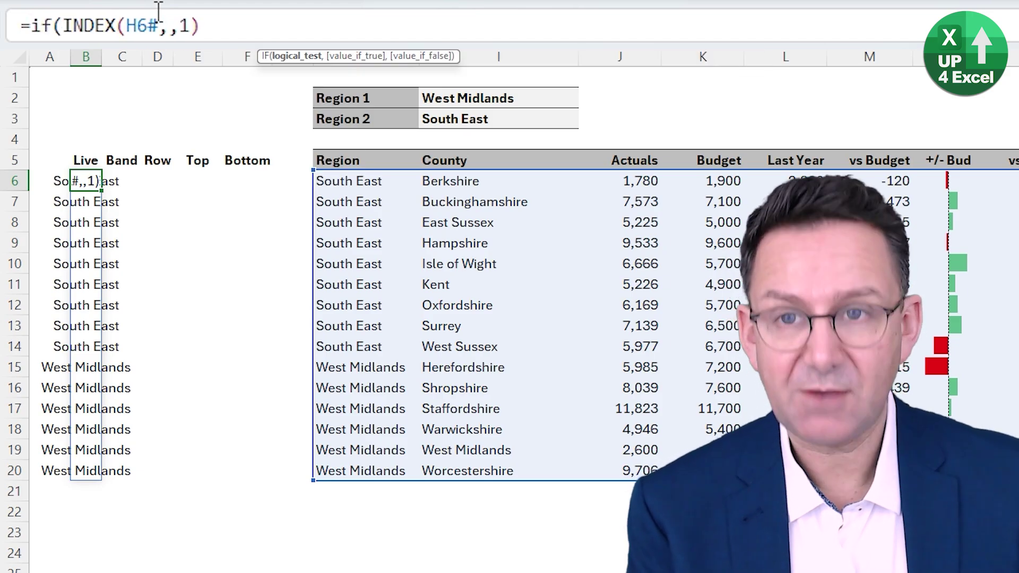
{"action": "left_click", "coordinate": [229, 18]}
{"action": "type", "text": "="}
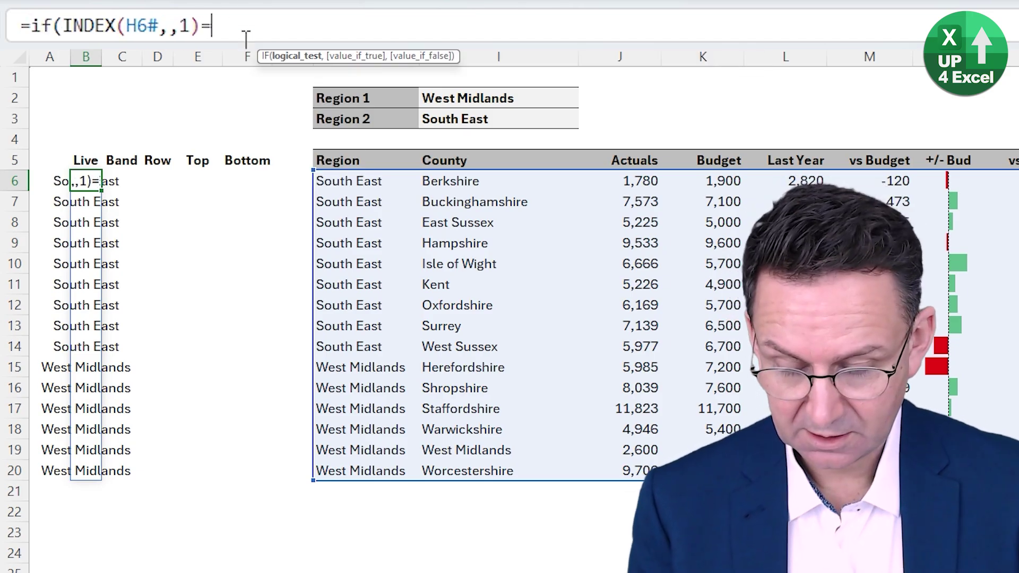
{"action": "type", "text": "\"\","}
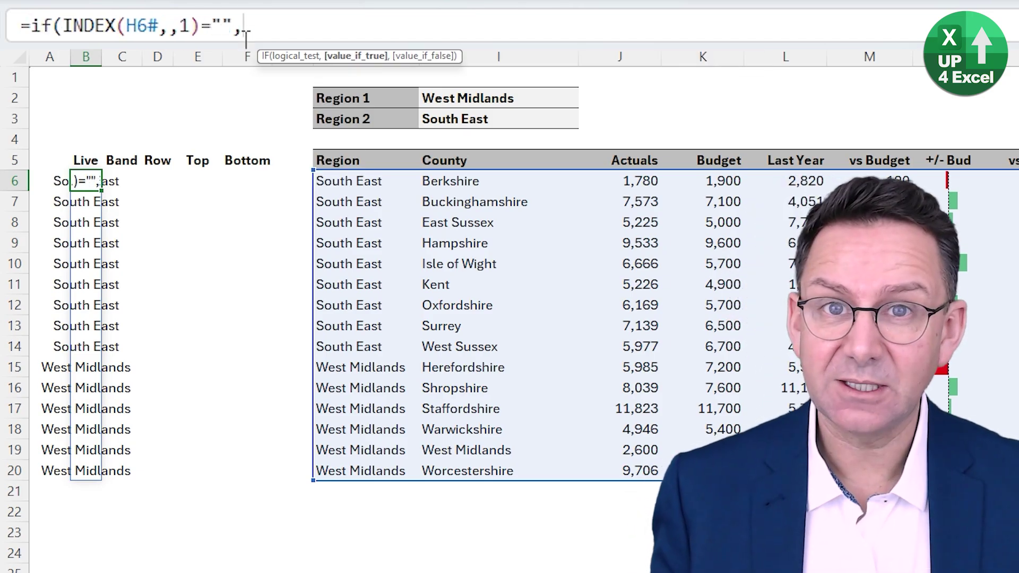
{"action": "type", "text": "\"\""}
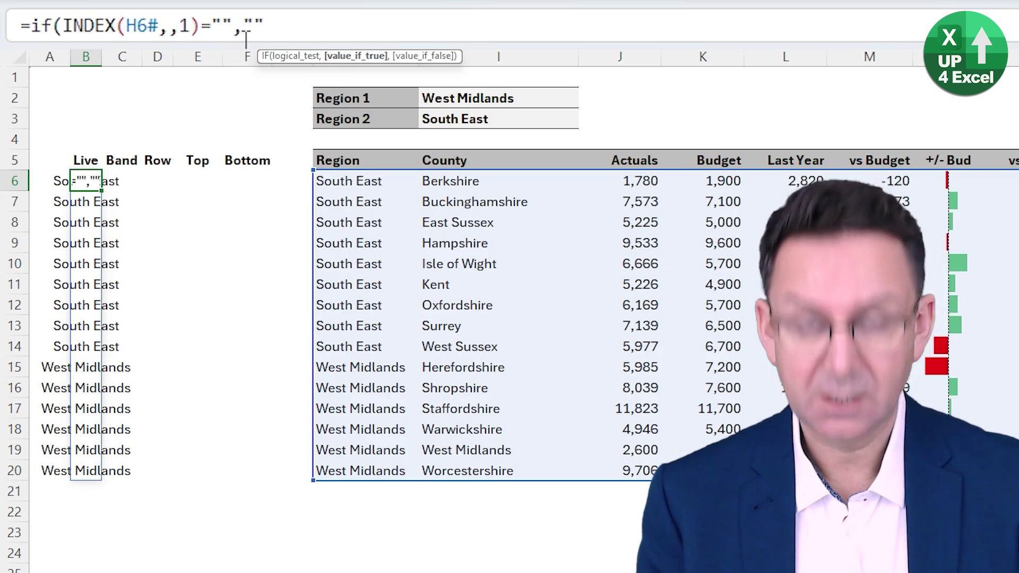
{"action": "type", "text": ",1)"}
{"action": "key", "text": "Return"}
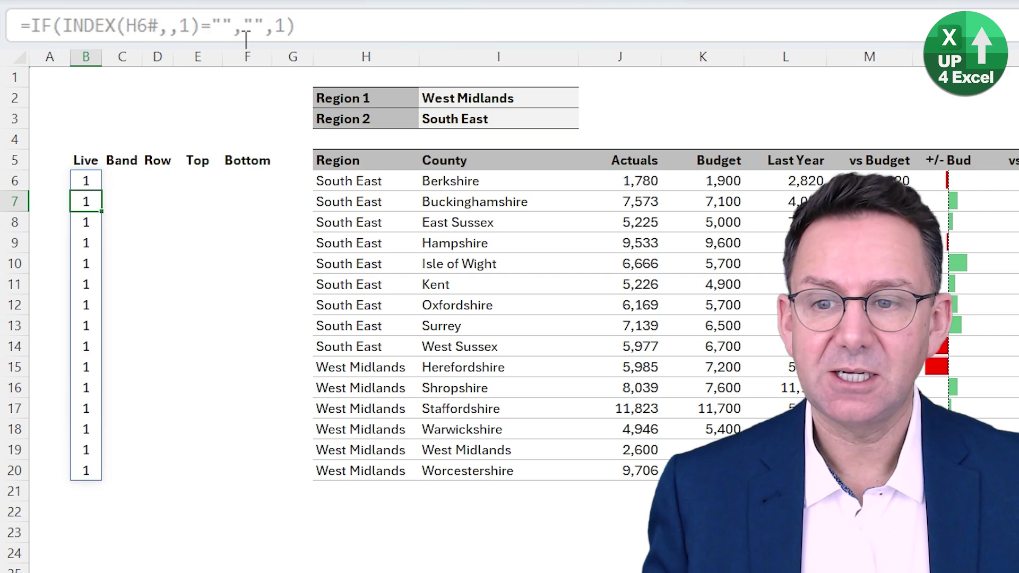
- Pick London as Region 1 from its dropdown
{"action": "left_click", "coordinate": [491, 101]}
{"action": "left_click", "coordinate": [585, 100]}
{"action": "left_click", "coordinate": [526, 144]}
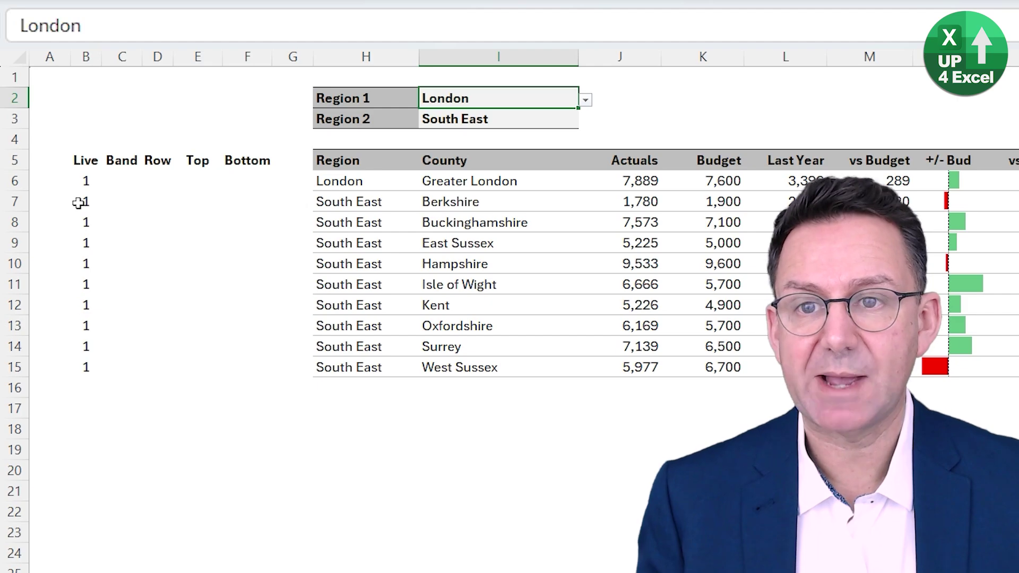
{"action": "left_click", "coordinate": [586, 101]}
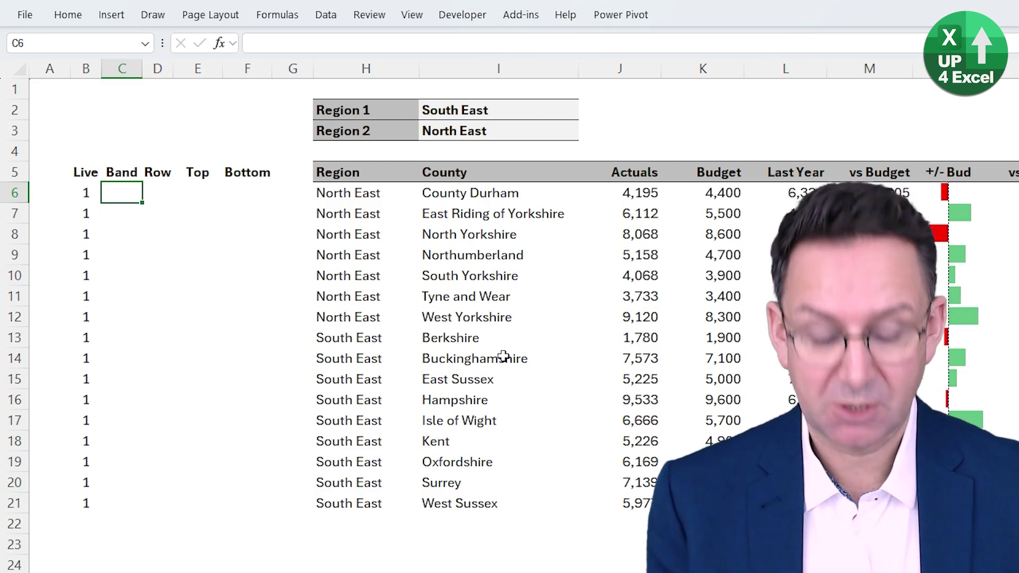
- In C6, enter =ROW(H6#) to number each spilled report row
{"action": "type", "text": "=row("}
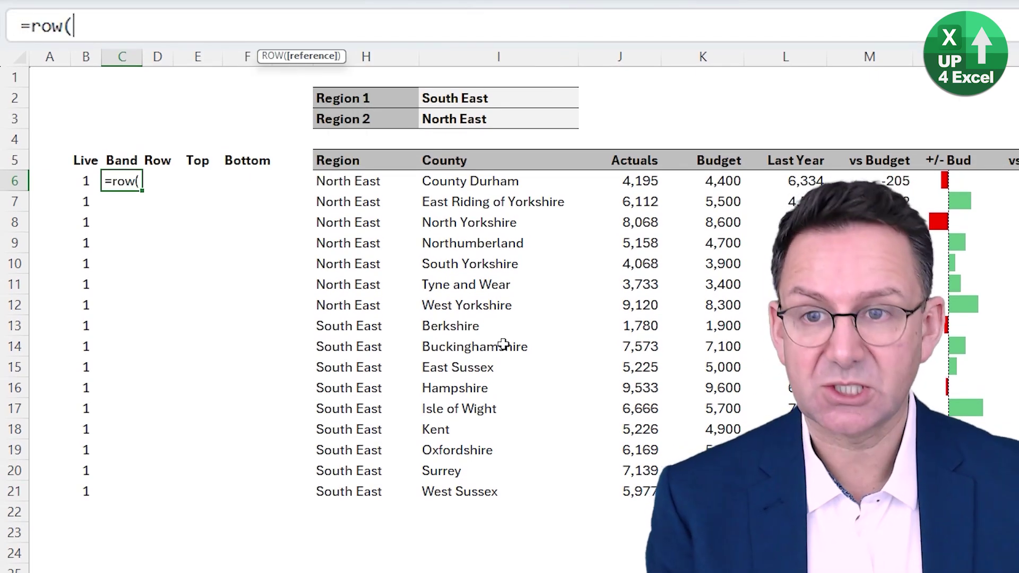
{"action": "left_click", "coordinate": [375, 182]}
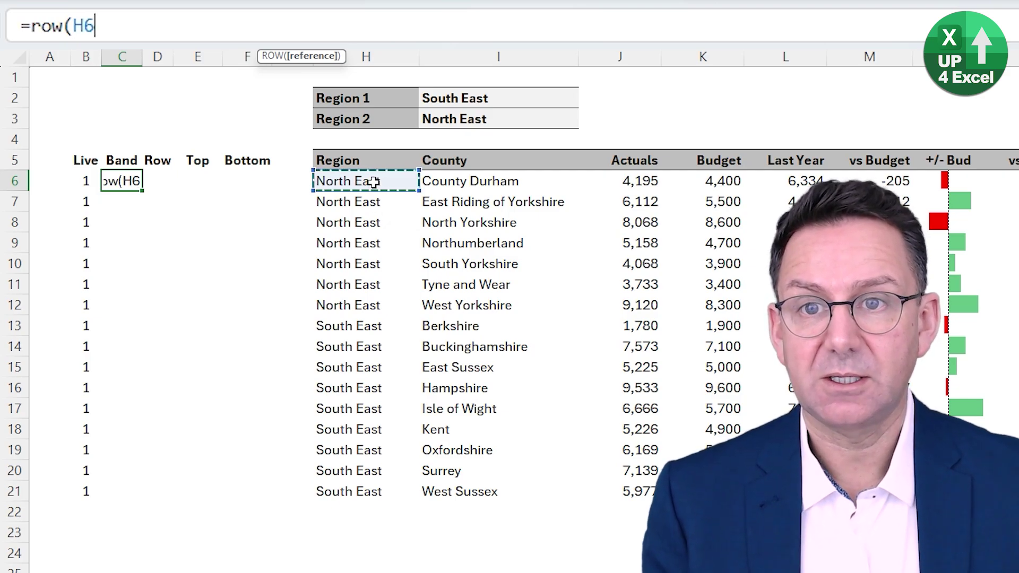
{"action": "type", "text": "#"}
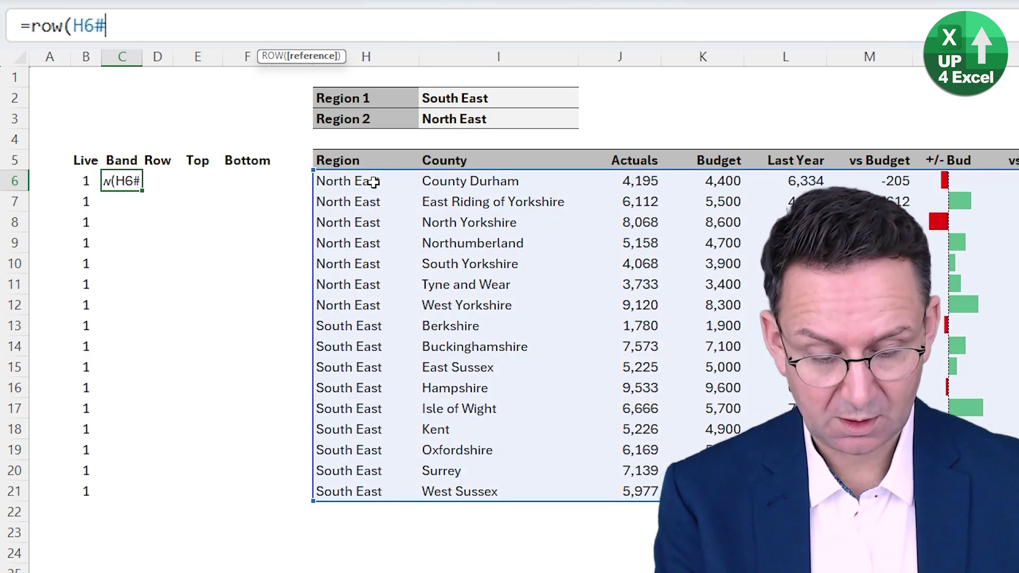
{"action": "type", "text": ")"}
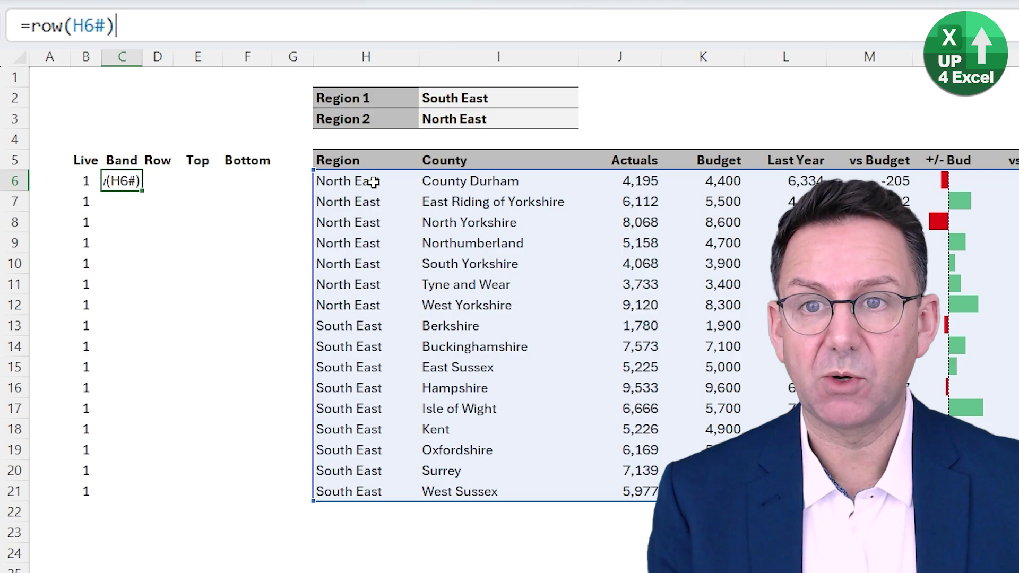
{"action": "key", "text": "Return"}
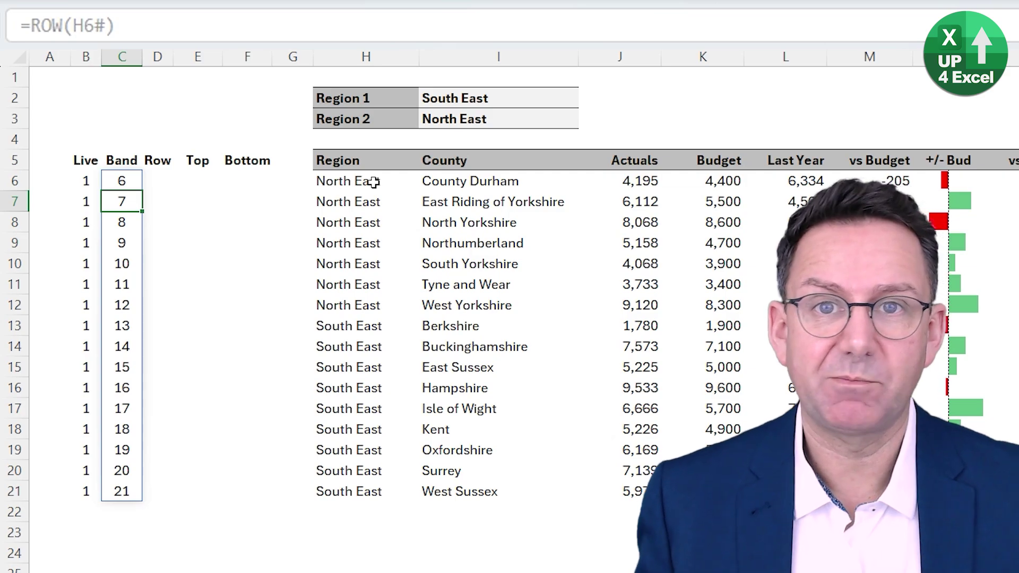
{"action": "key", "text": "Up"}
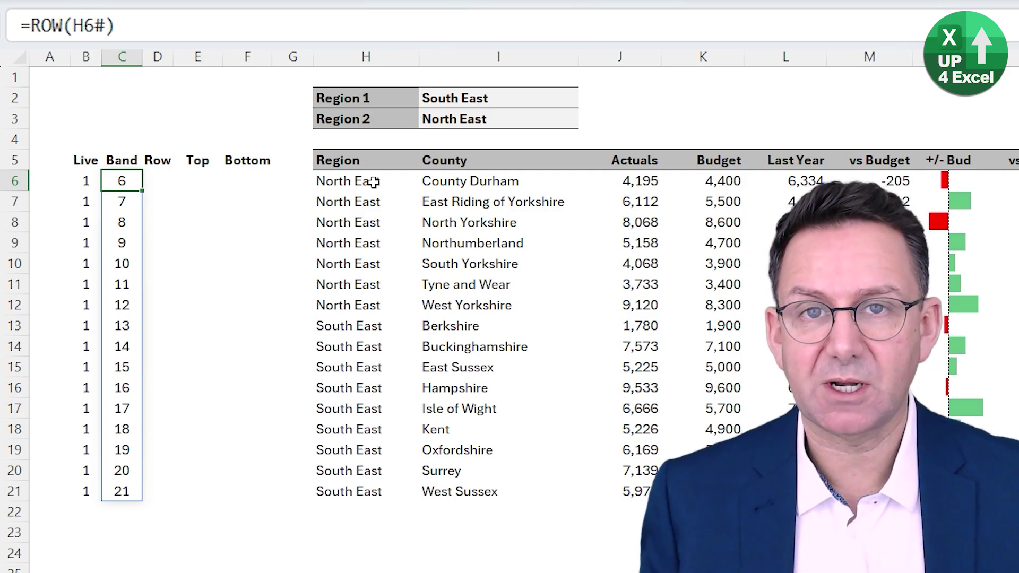
- Turn it into =--ISEVEN(ROW(H6#)) so the Band column alternates 1 and 0
{"action": "left_click", "coordinate": [35, 26]}
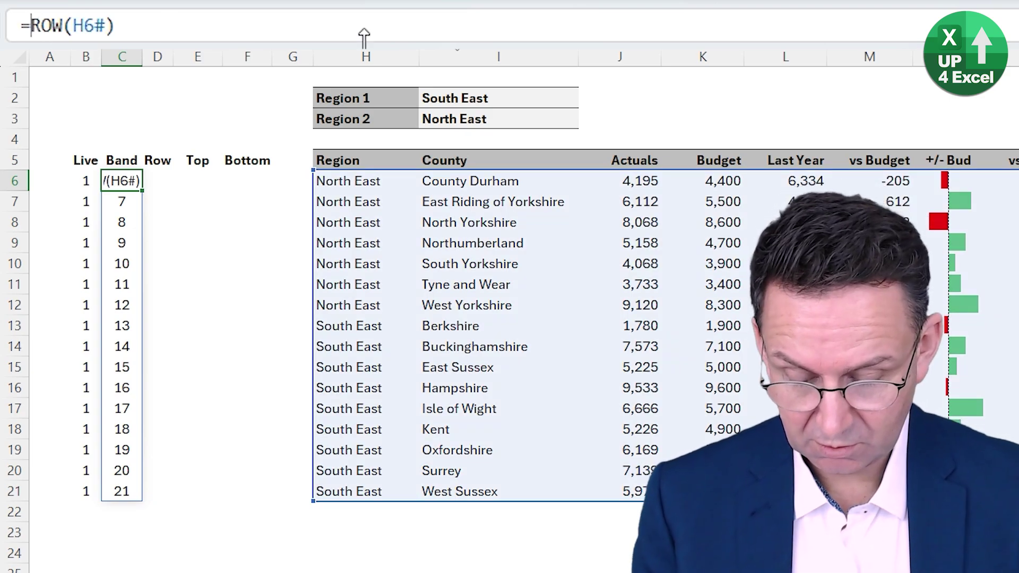
{"action": "type", "text": "is"}
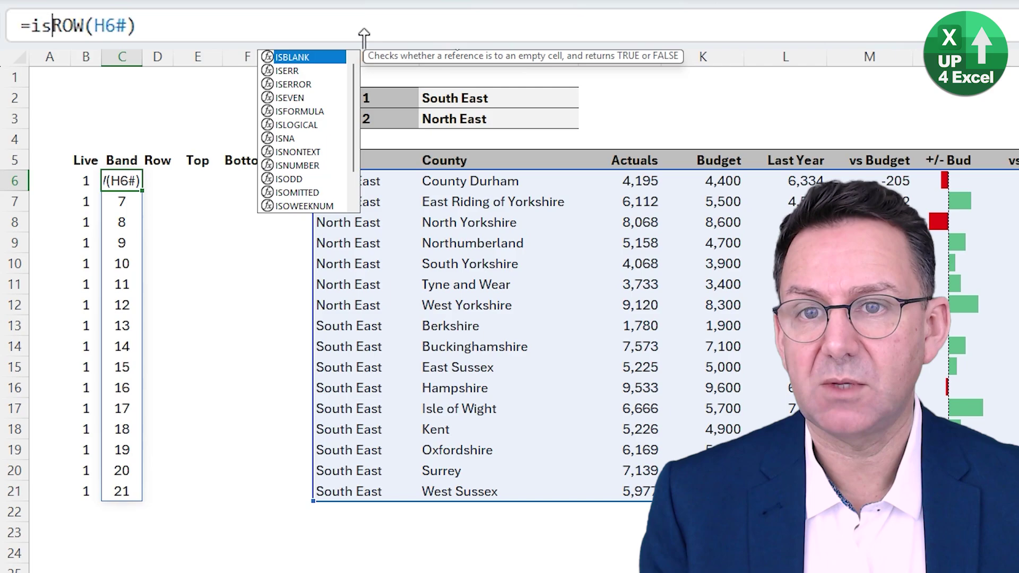
{"action": "type", "text": "e"}
{"action": "key", "text": "Down"}
{"action": "key", "text": "Down"}
{"action": "key", "text": "Tab"}
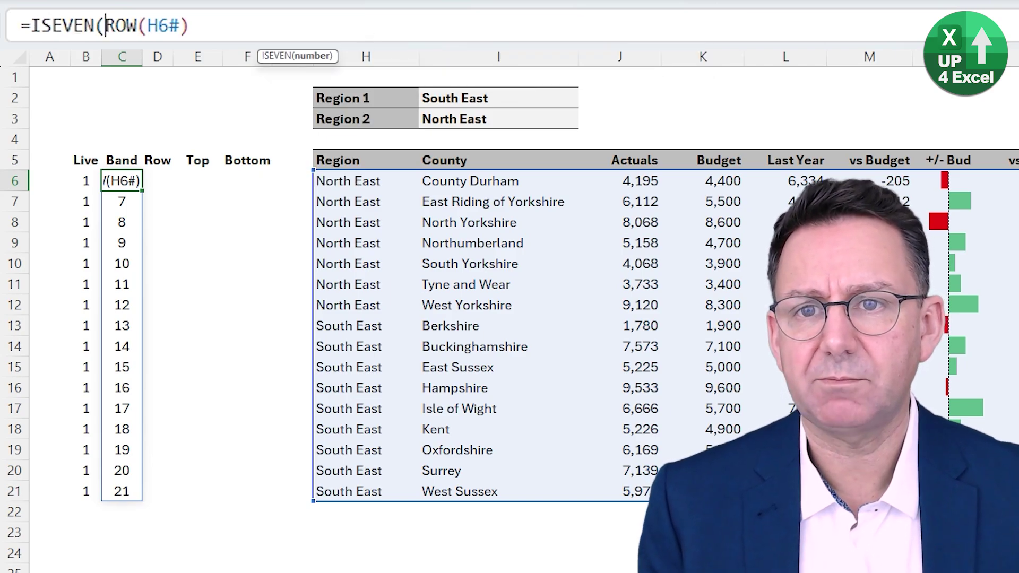
{"action": "left_click", "coordinate": [207, 26]}
{"action": "type", "text": ")"}
{"action": "key", "text": "Return"}
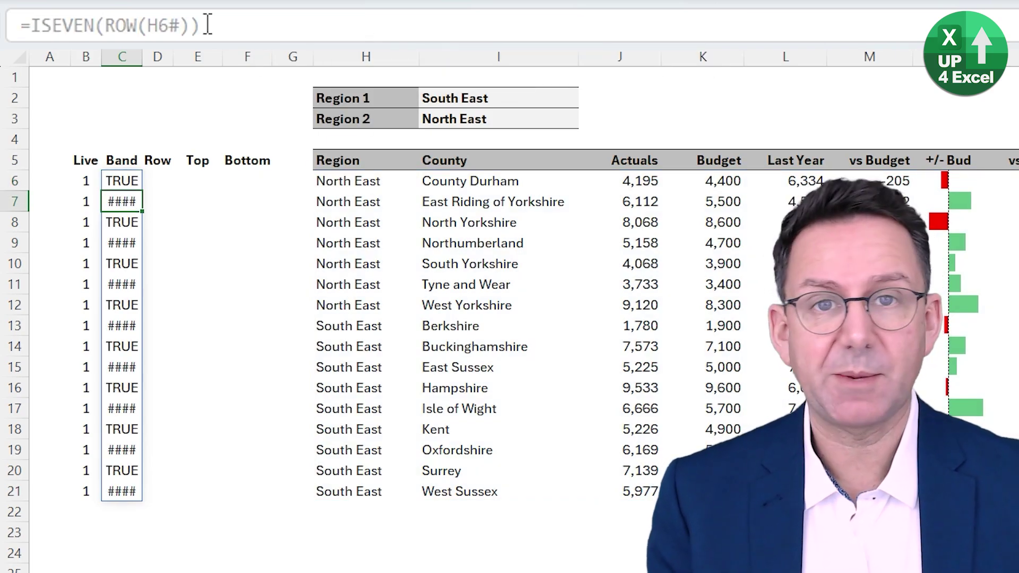
{"action": "key", "text": "Up"}
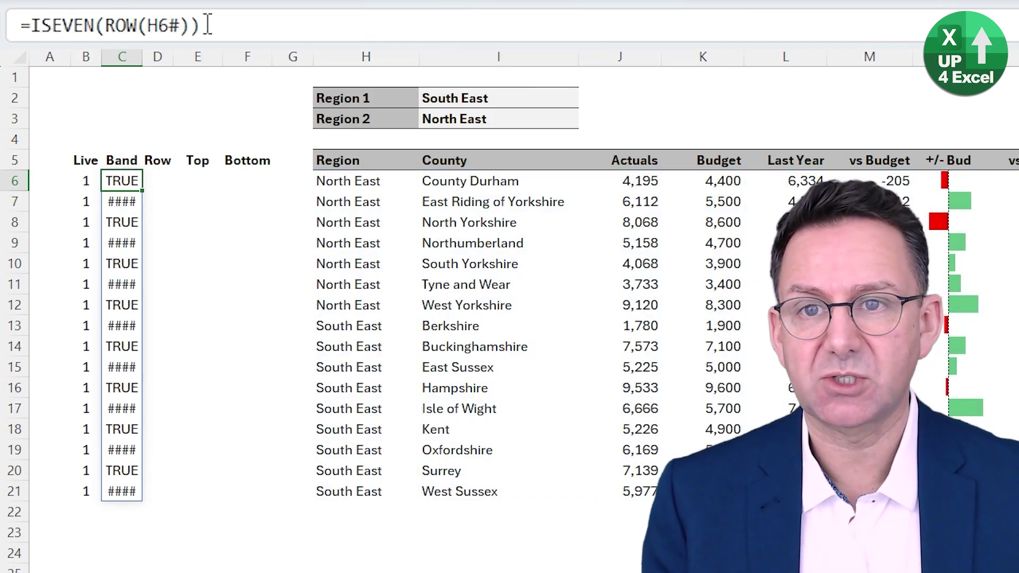
{"action": "left_click", "coordinate": [32, 25]}
{"action": "type", "text": "--"}
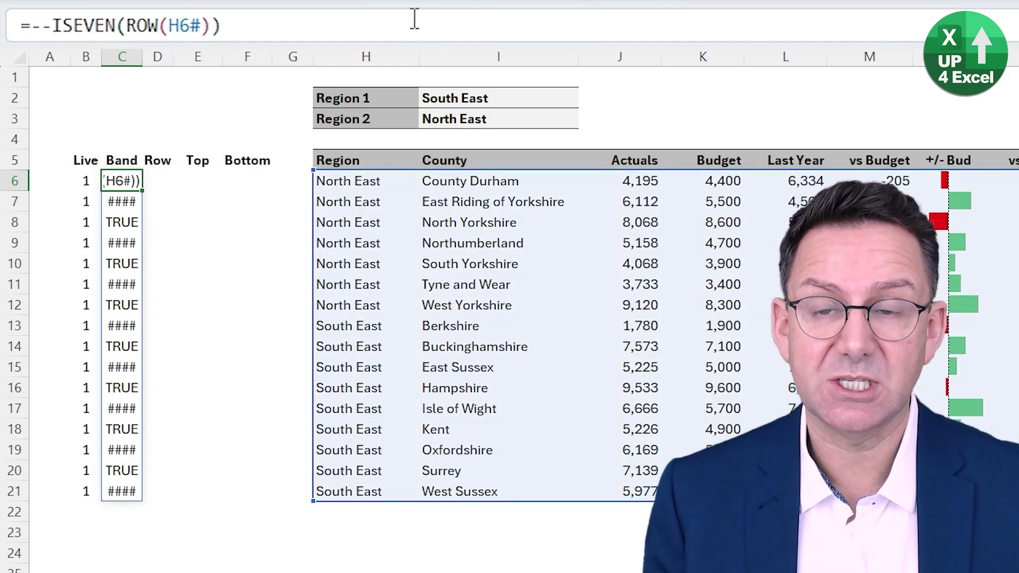
{"action": "key", "text": "Return"}
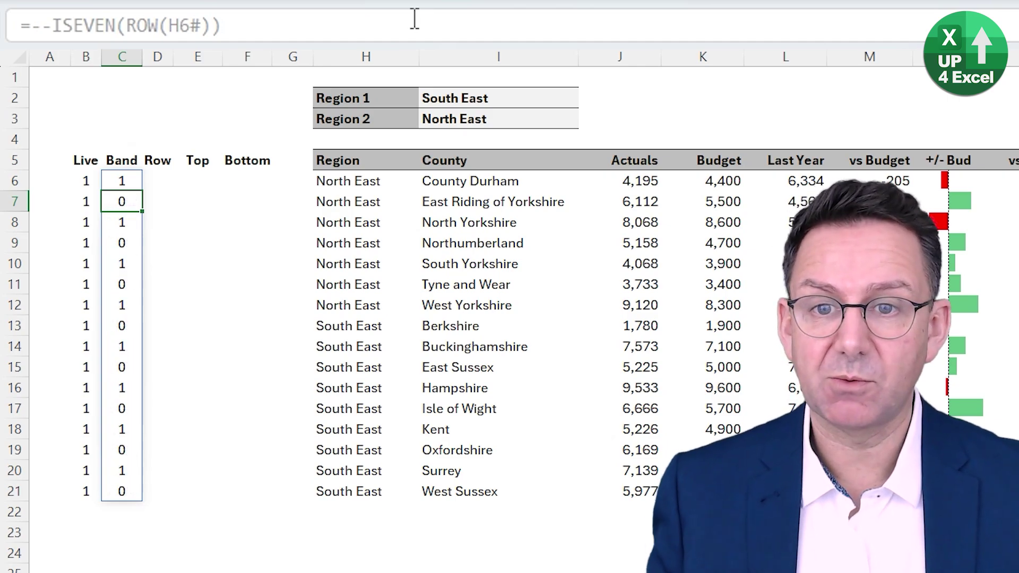
{"action": "key", "text": "Up"}
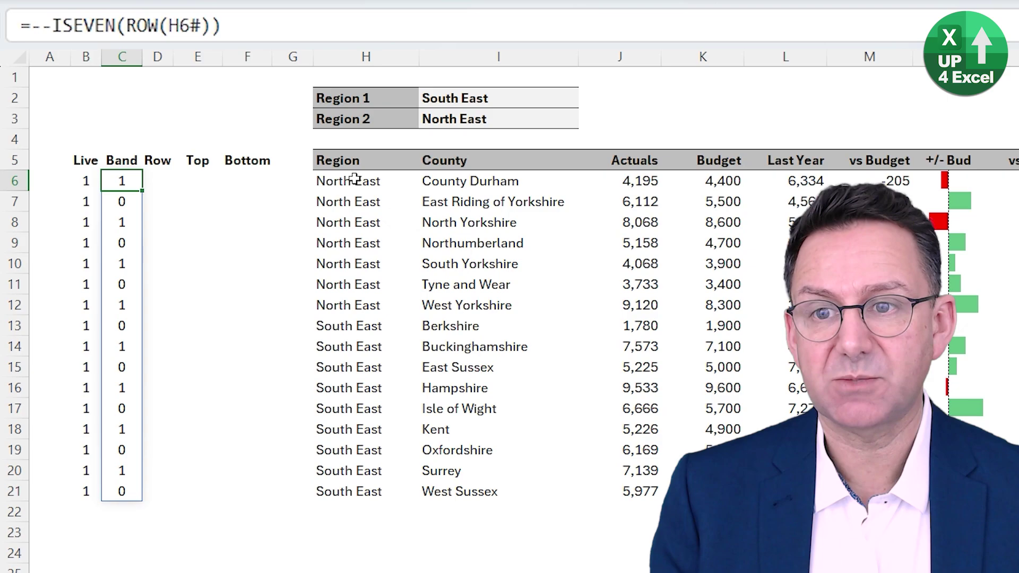
- Check the C6 Band formula, then set Region 2 to South West and Region 1 to London
{"action": "key", "text": "F2"}
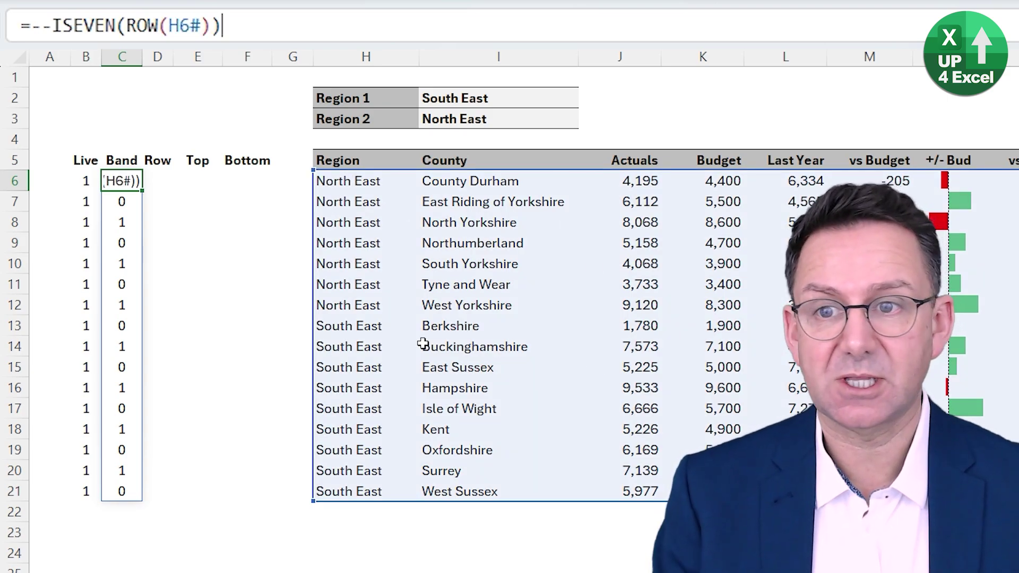
{"action": "key", "text": "Escape"}
{"action": "left_click", "coordinate": [495, 119]}
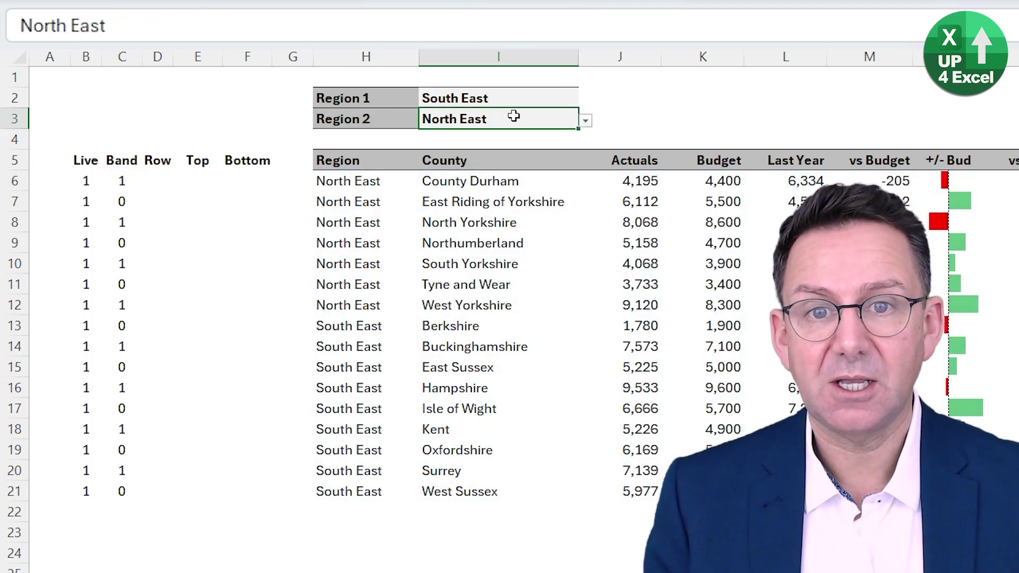
{"action": "left_click", "coordinate": [587, 123]}
{"action": "left_click", "coordinate": [516, 215]}
{"action": "left_click", "coordinate": [526, 101]}
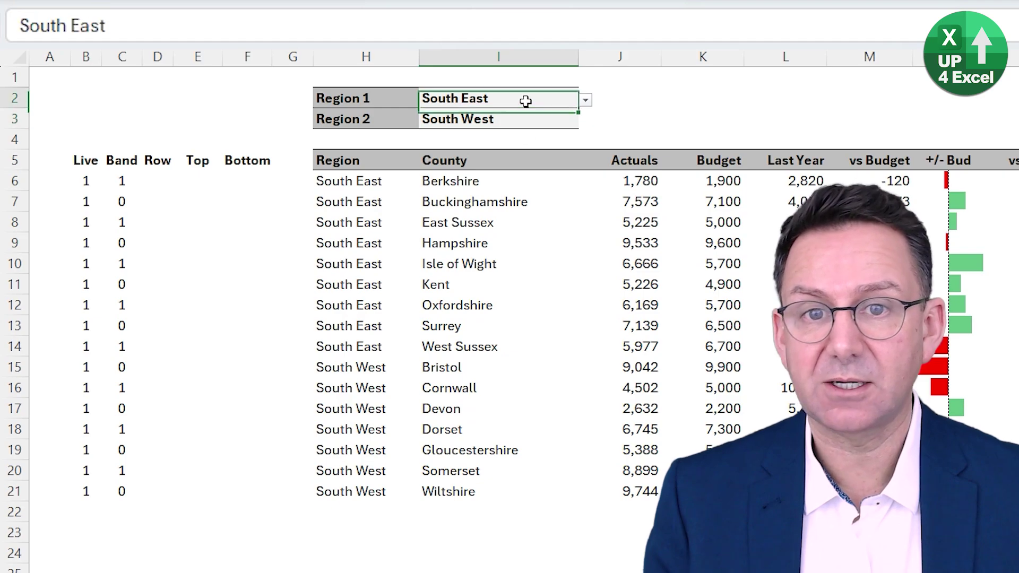
{"action": "left_click", "coordinate": [585, 100]}
{"action": "left_click", "coordinate": [512, 146]}
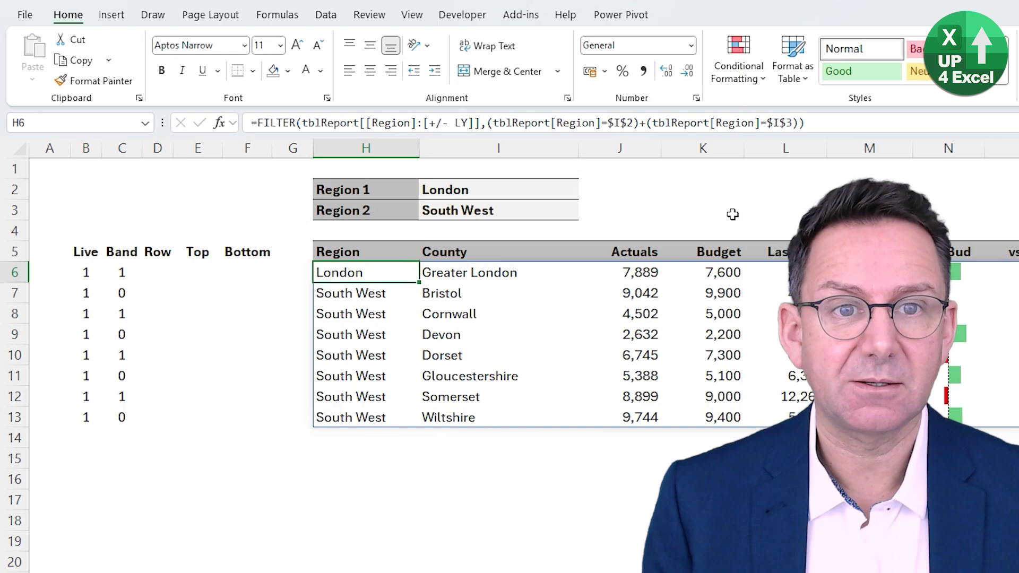
- Create a formula-based rule =$C6=1 that applies a light grey fill to banded rows
{"action": "left_click", "coordinate": [738, 66]}
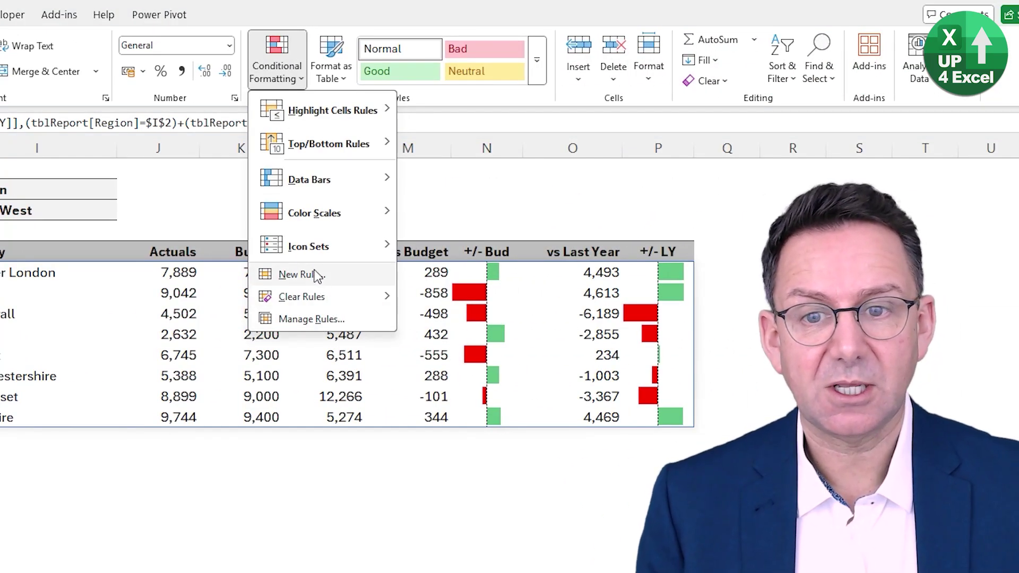
{"action": "left_click", "coordinate": [301, 274]}
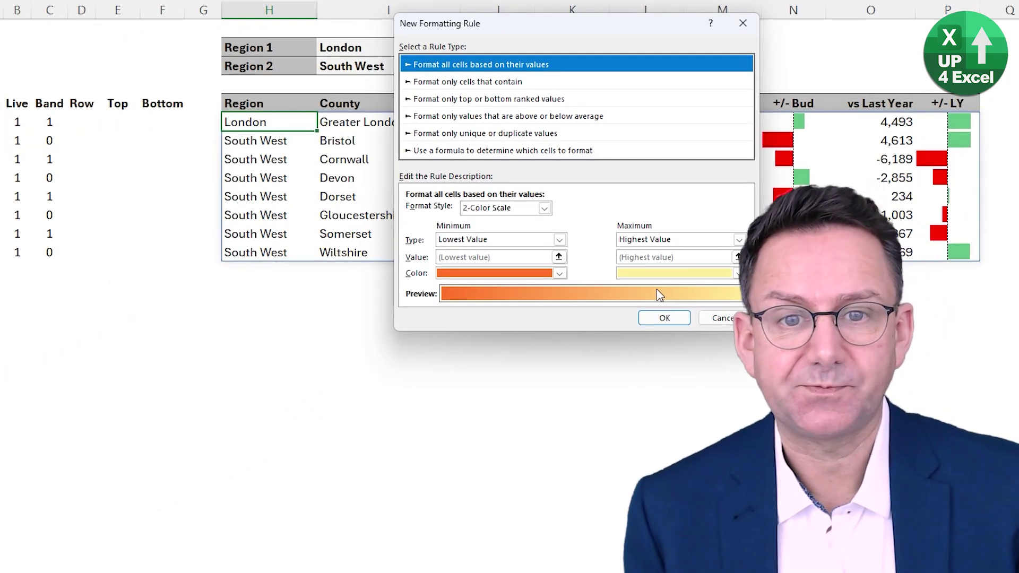
{"action": "left_click", "coordinate": [508, 151]}
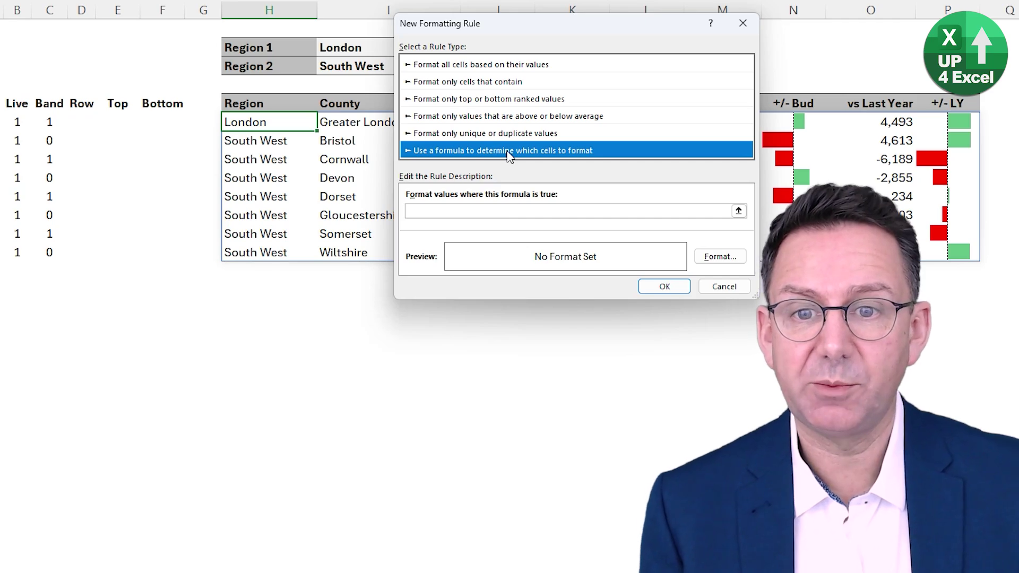
{"action": "left_click", "coordinate": [455, 212]}
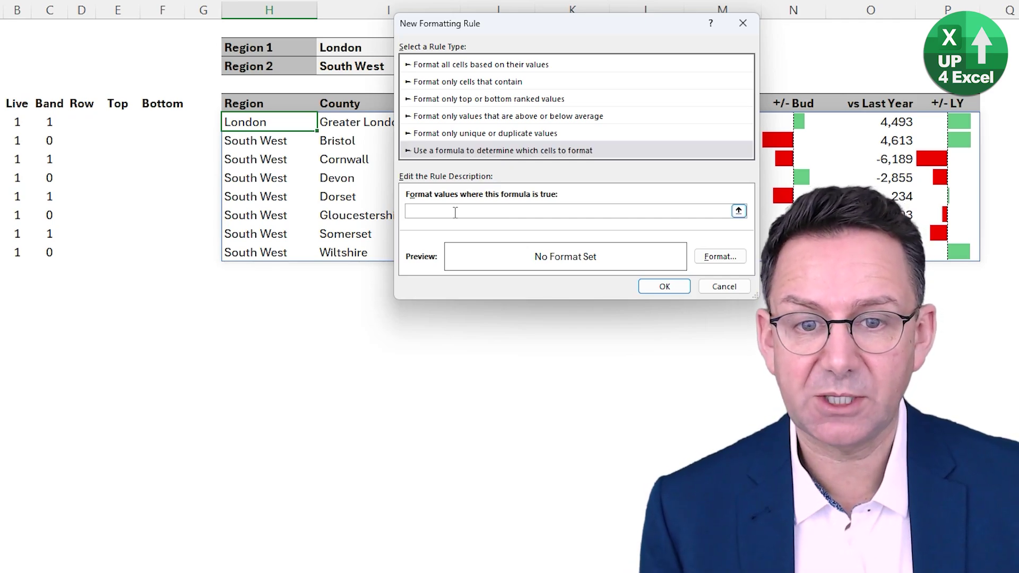
{"action": "left_click", "coordinate": [50, 120]}
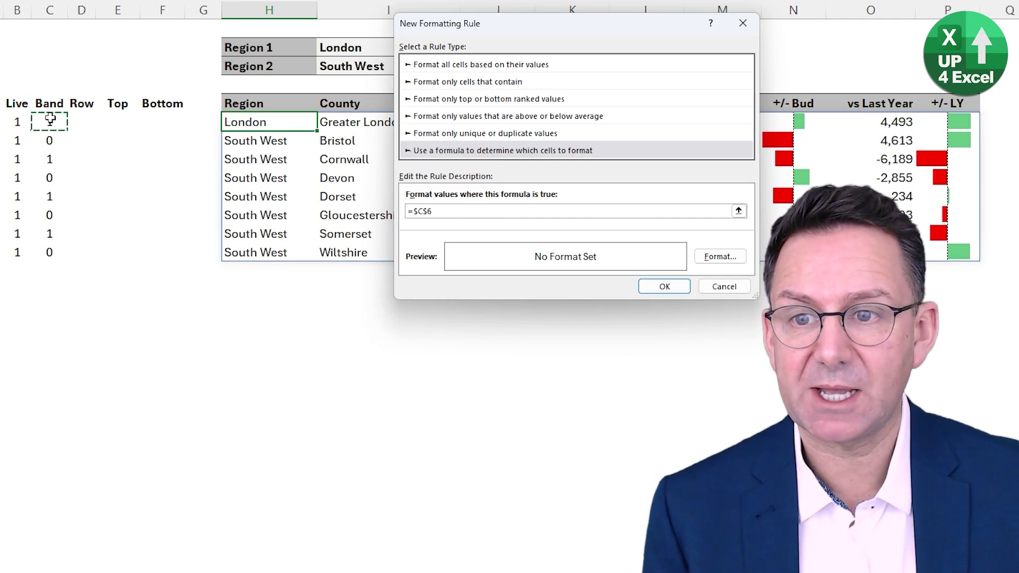
{"action": "type", "text": "=1"}
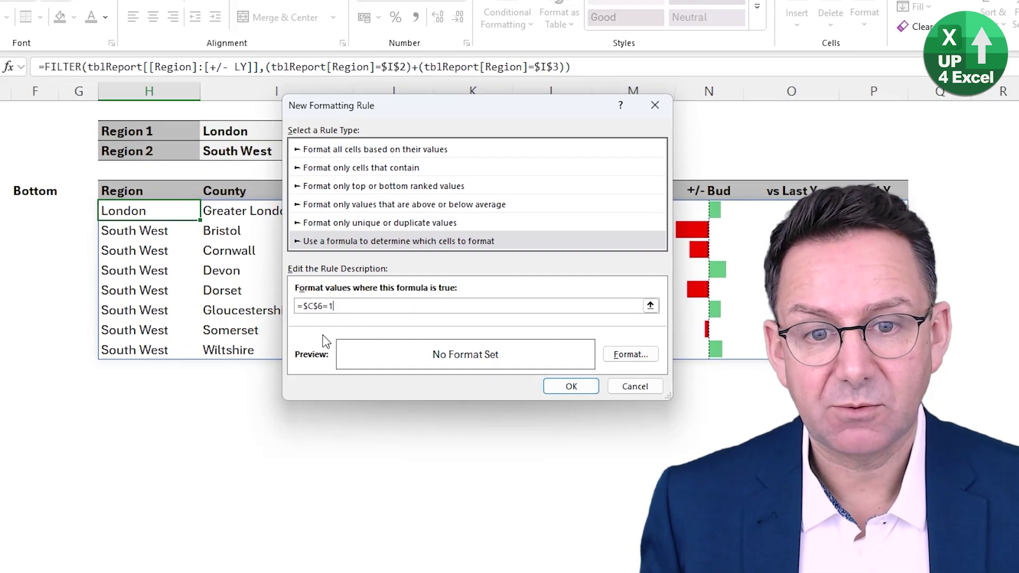
{"action": "left_click", "coordinate": [423, 211]}
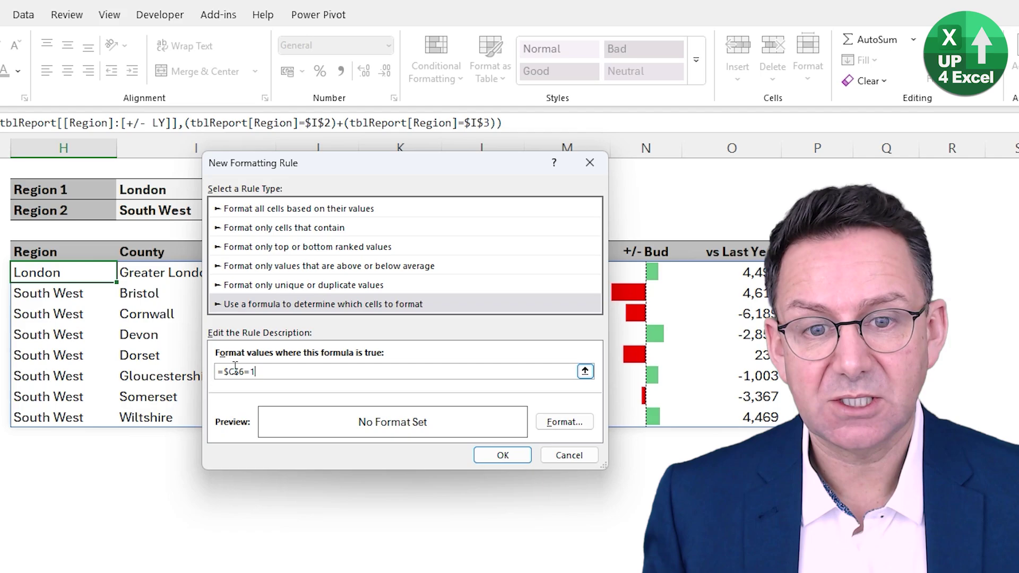
{"action": "key", "text": "Delete"}
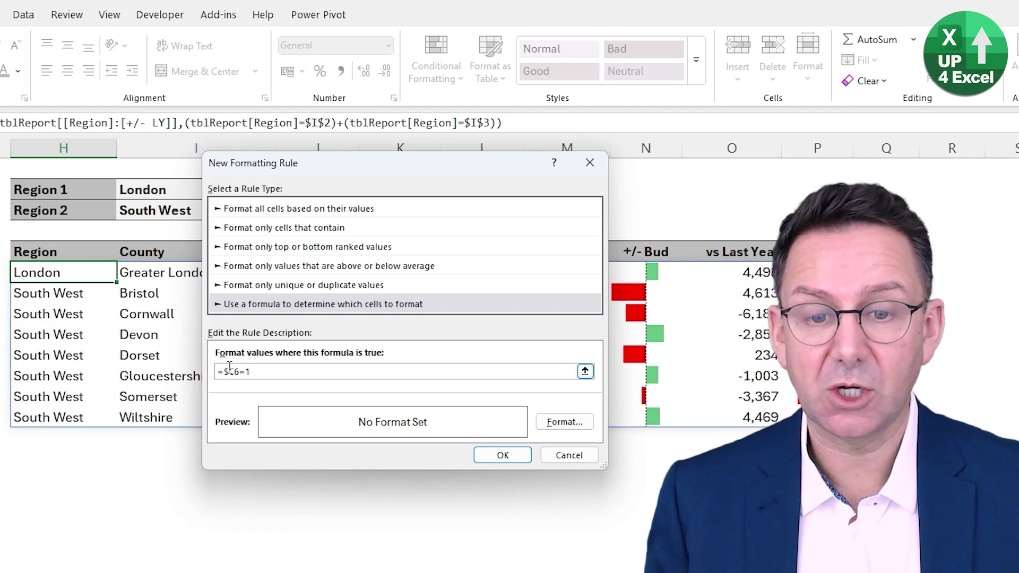
{"action": "left_click", "coordinate": [580, 422]}
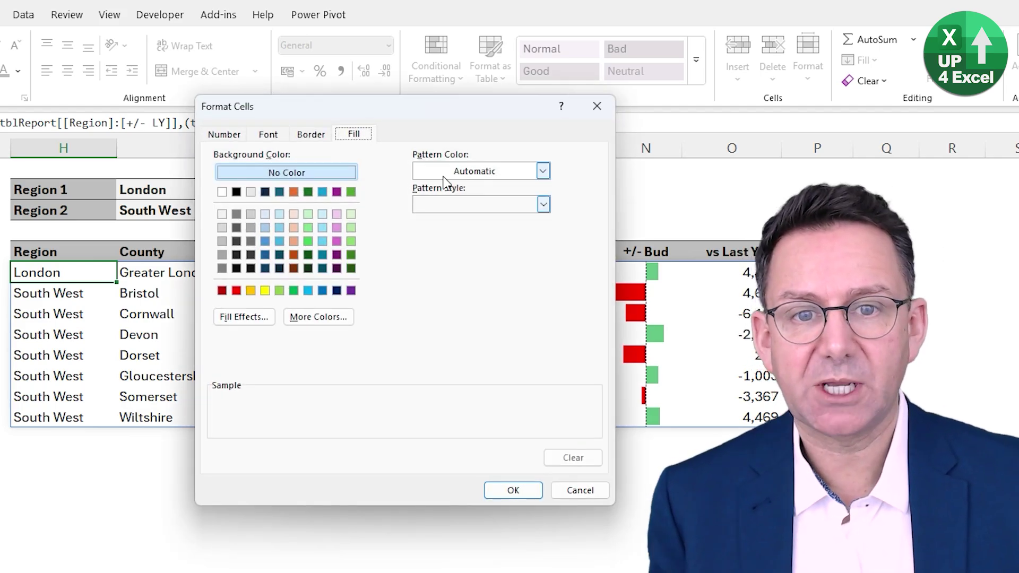
{"action": "left_click", "coordinate": [221, 214]}
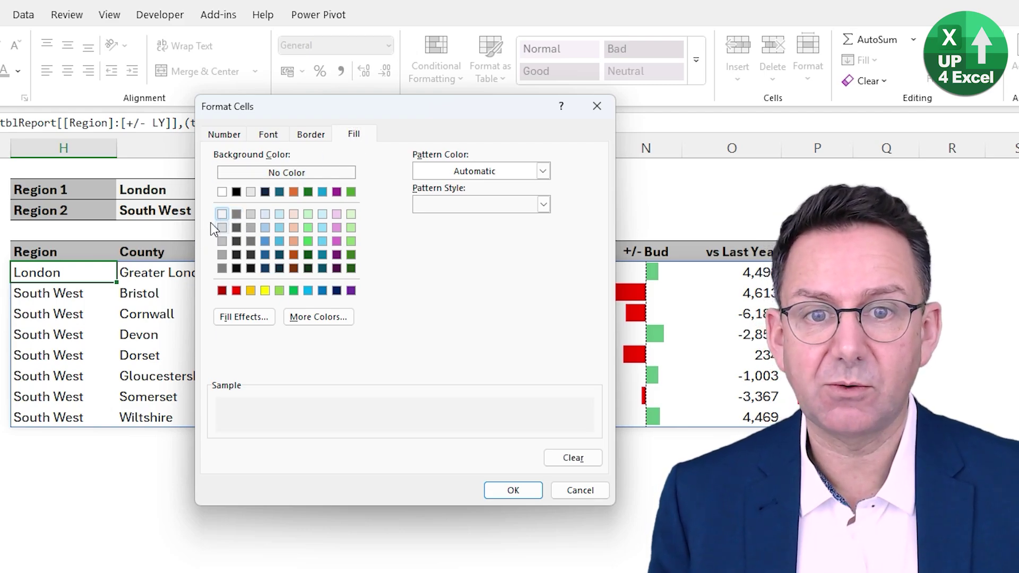
{"action": "left_click", "coordinate": [511, 490]}
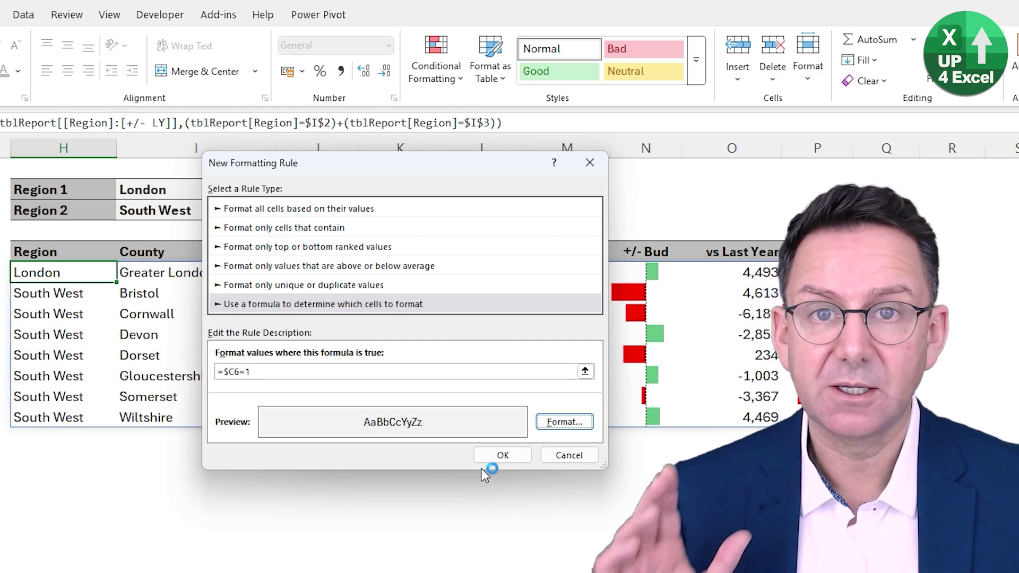
{"action": "left_click", "coordinate": [500, 456]}
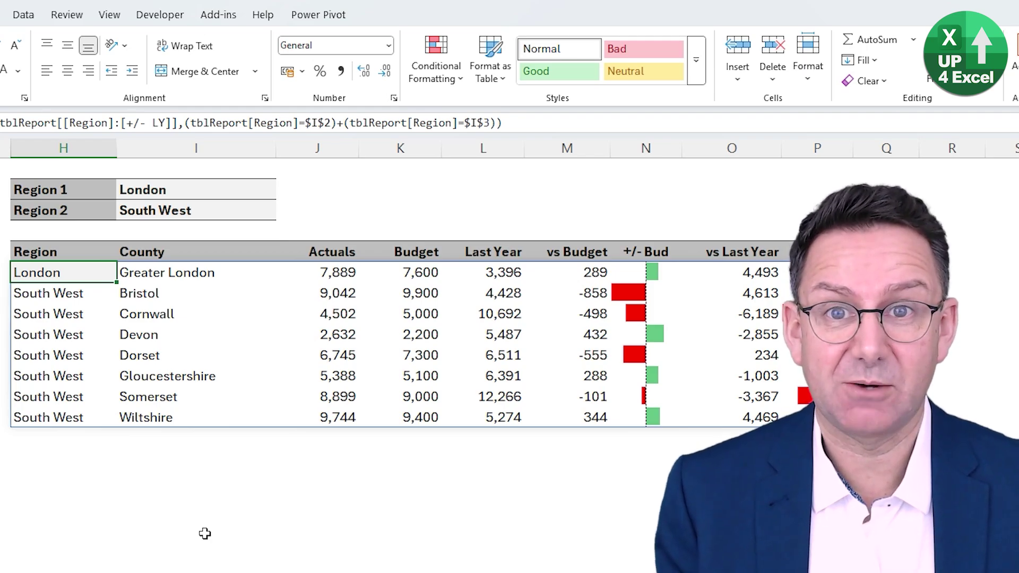
- In Manage Rules, change the banding rule's Applies to range to =$H$6#
{"action": "left_click", "coordinate": [436, 58]}
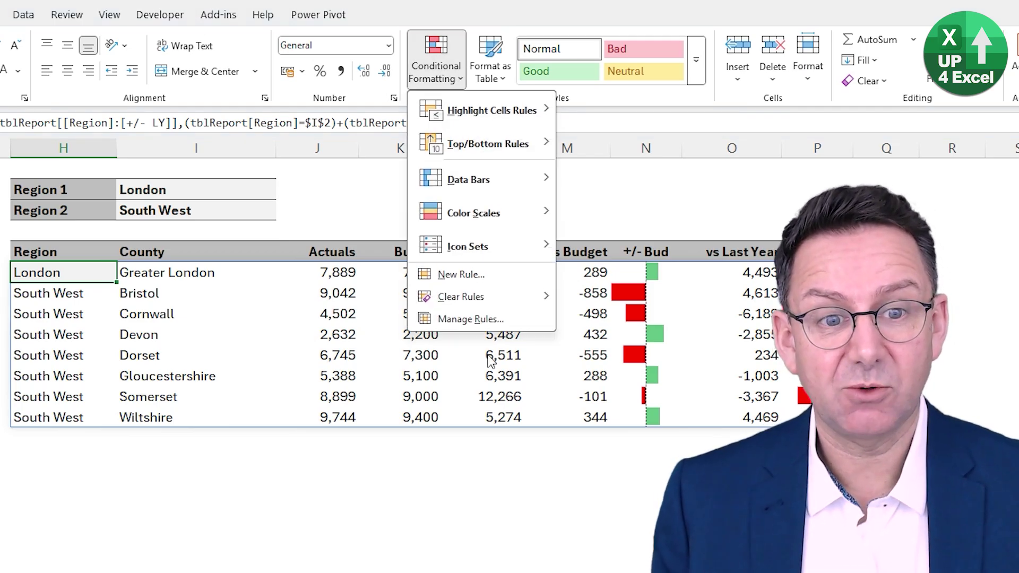
{"action": "left_click", "coordinate": [478, 324]}
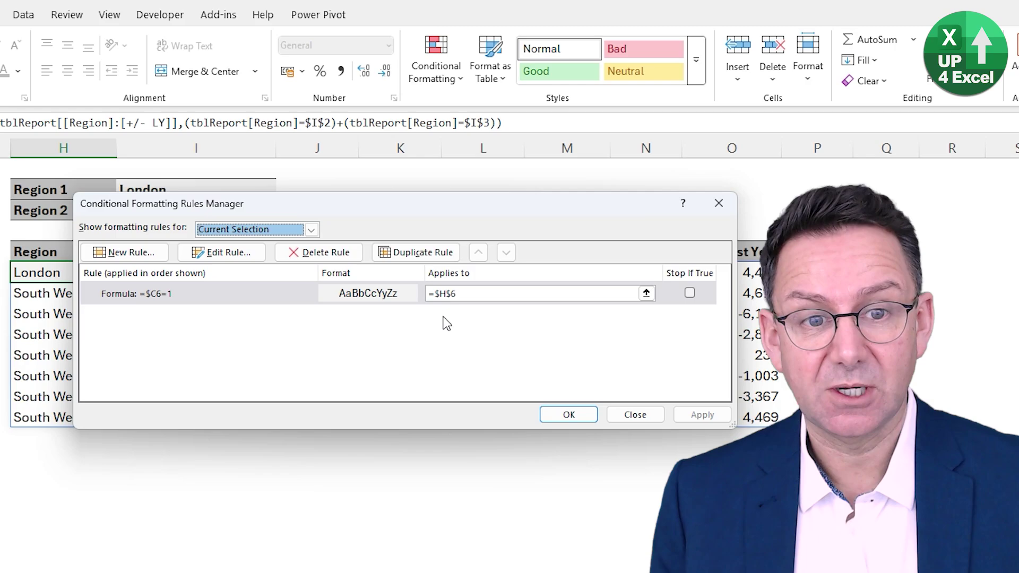
{"action": "type", "text": "#"}
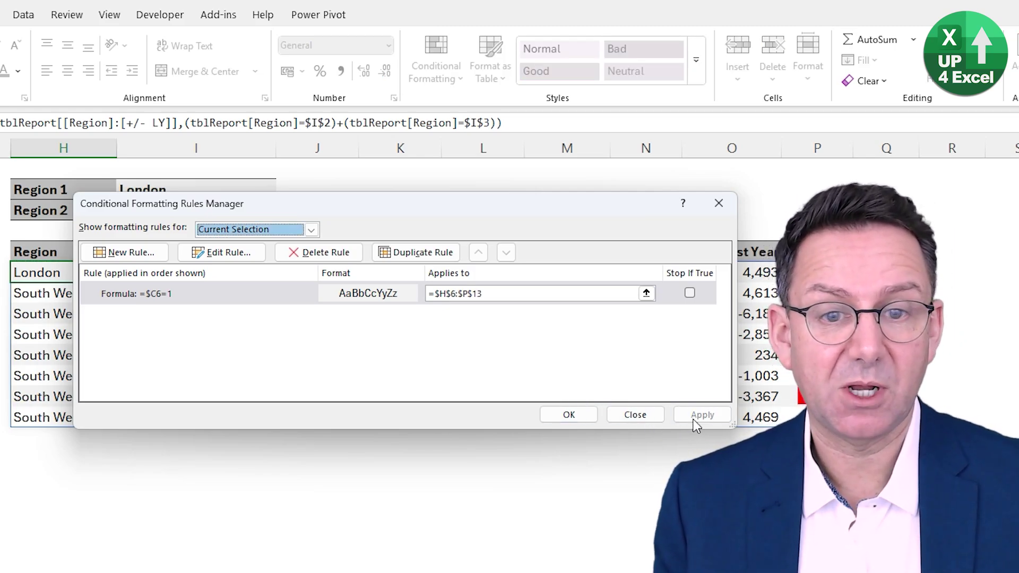
{"action": "left_click_drag", "start_coordinate": [348, 205], "coordinate": [272, 466]}
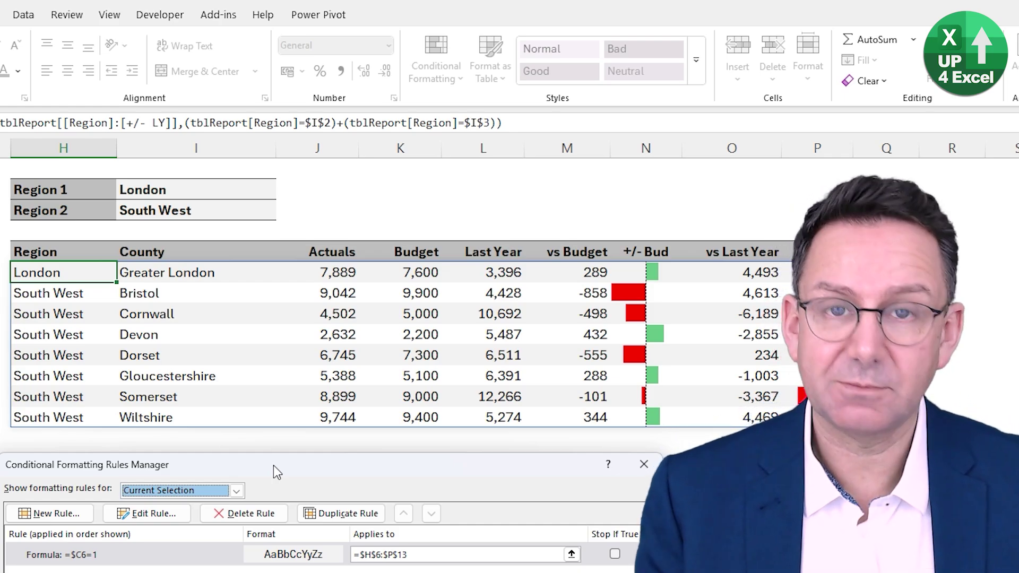
{"action": "key", "text": "Return"}
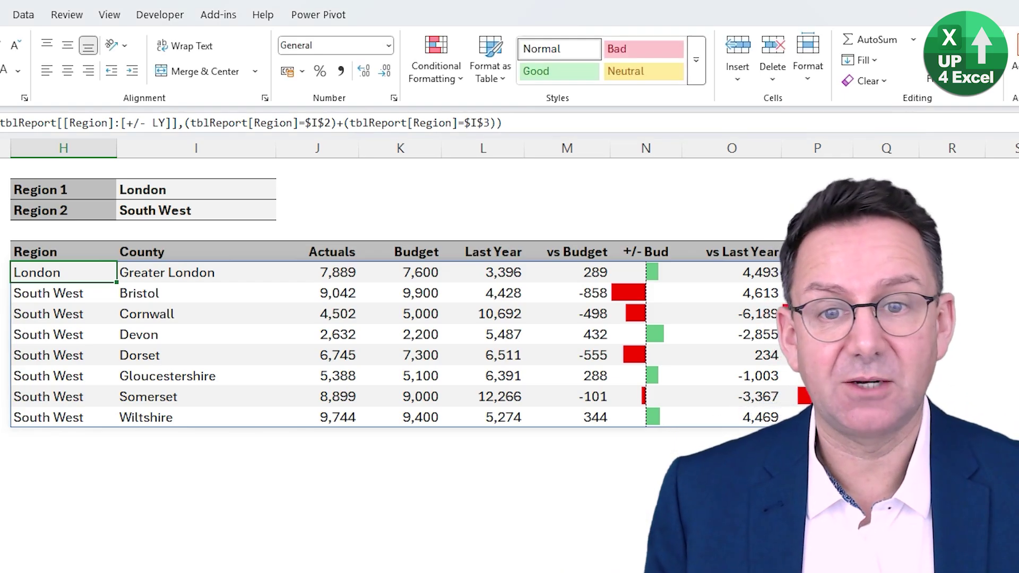
- Set Region 1 to North West to check the banding still alternates
{"action": "left_click", "coordinate": [249, 190]}
{"action": "left_click", "coordinate": [284, 191]}
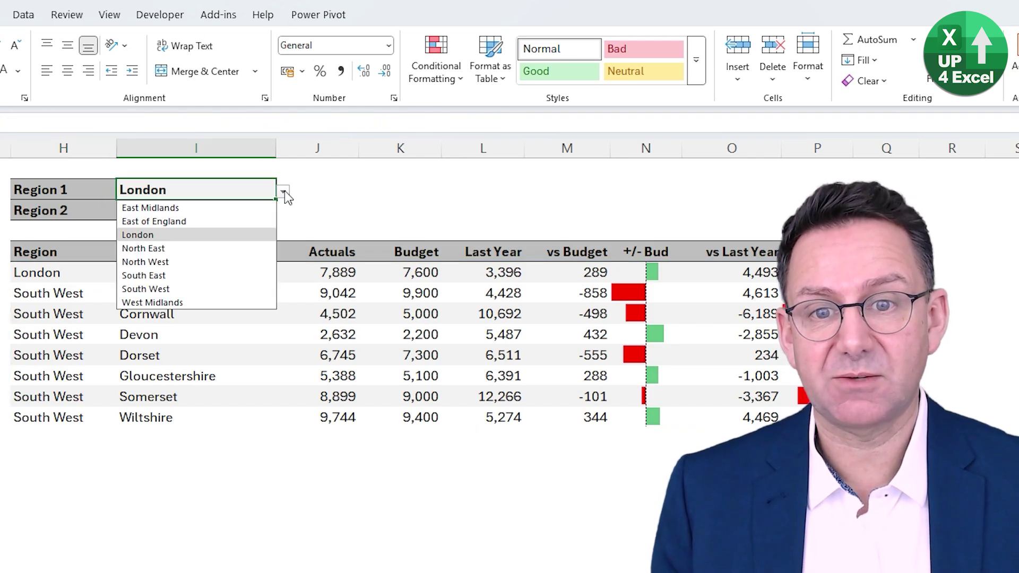
{"action": "left_click", "coordinate": [239, 262]}
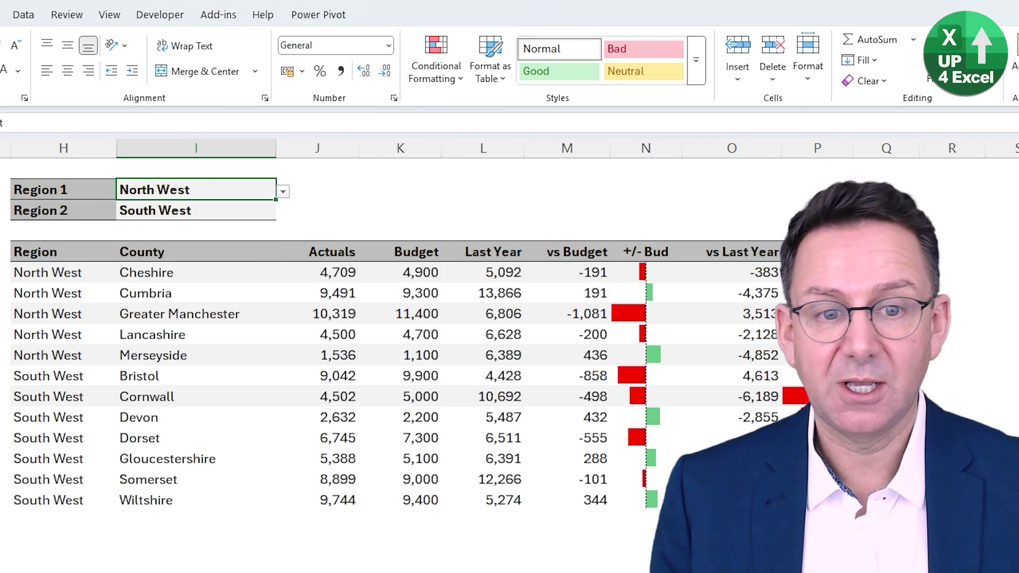
{"action": "left_click", "coordinate": [48, 403]}
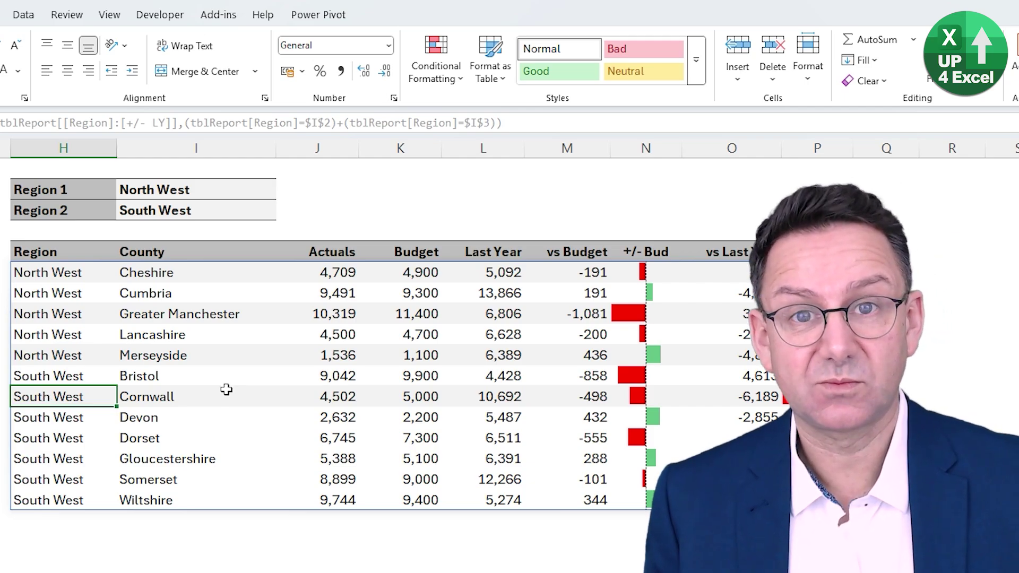
- Widen the banding rule's Applies to range from row 13 to =$H$6:$P$100 and apply it
{"action": "left_click", "coordinate": [437, 58]}
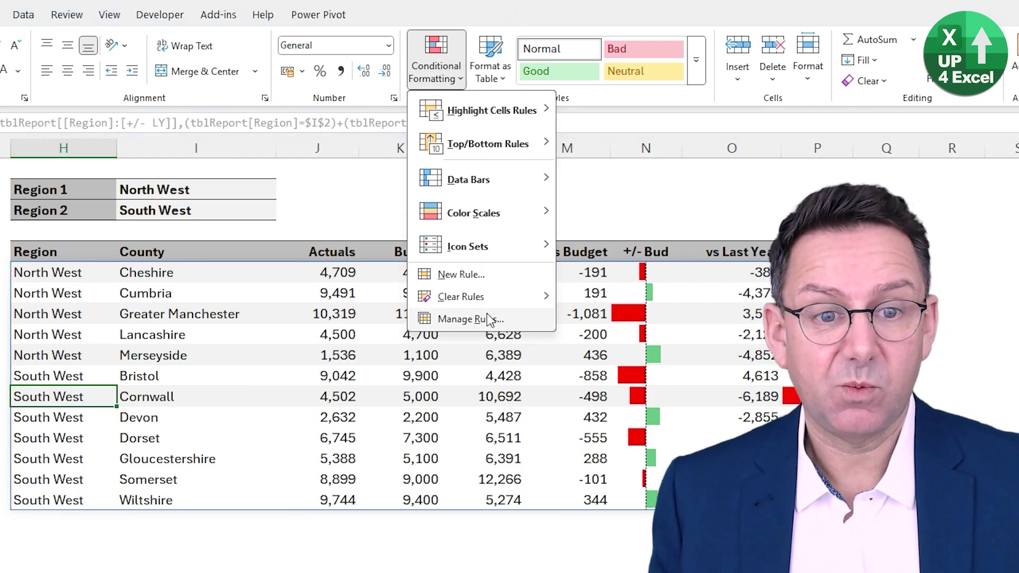
{"action": "left_click", "coordinate": [469, 319]}
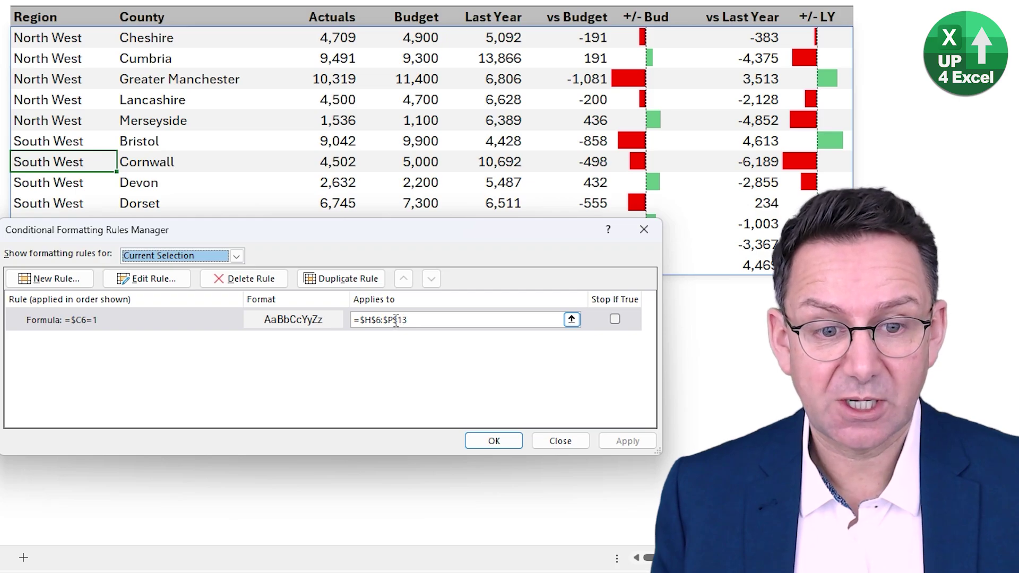
{"action": "left_click", "coordinate": [403, 320]}
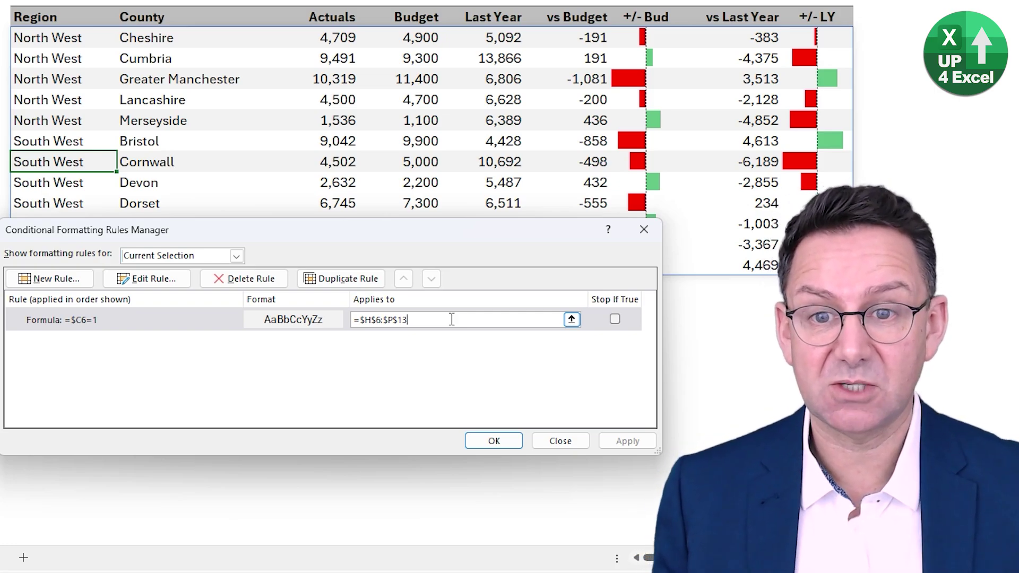
{"action": "key", "text": "BackSpace"}
{"action": "key", "text": "BackSpace"}
{"action": "type", "text": "100"}
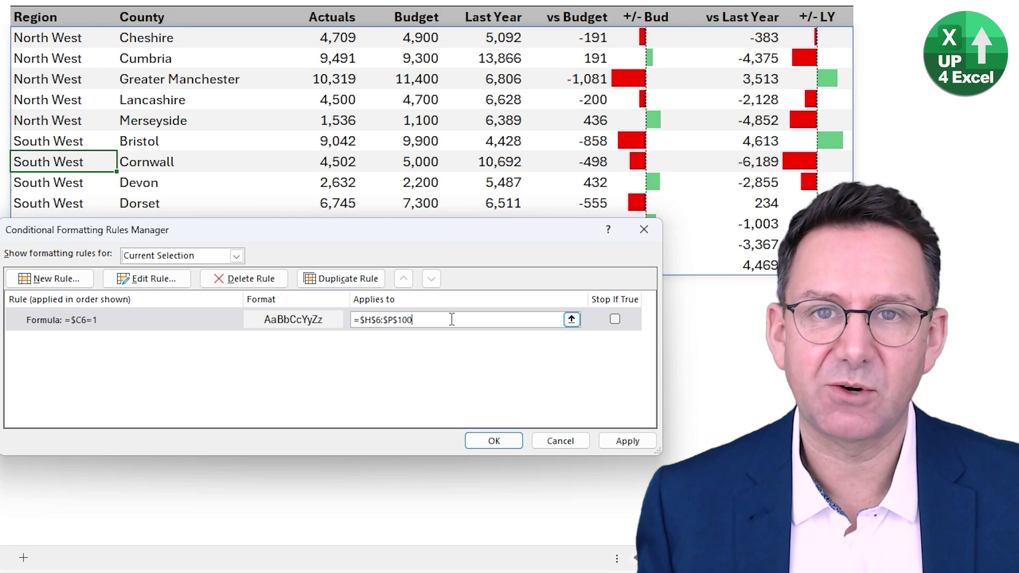
{"action": "left_click", "coordinate": [650, 441]}
{"action": "left_click", "coordinate": [490, 440]}
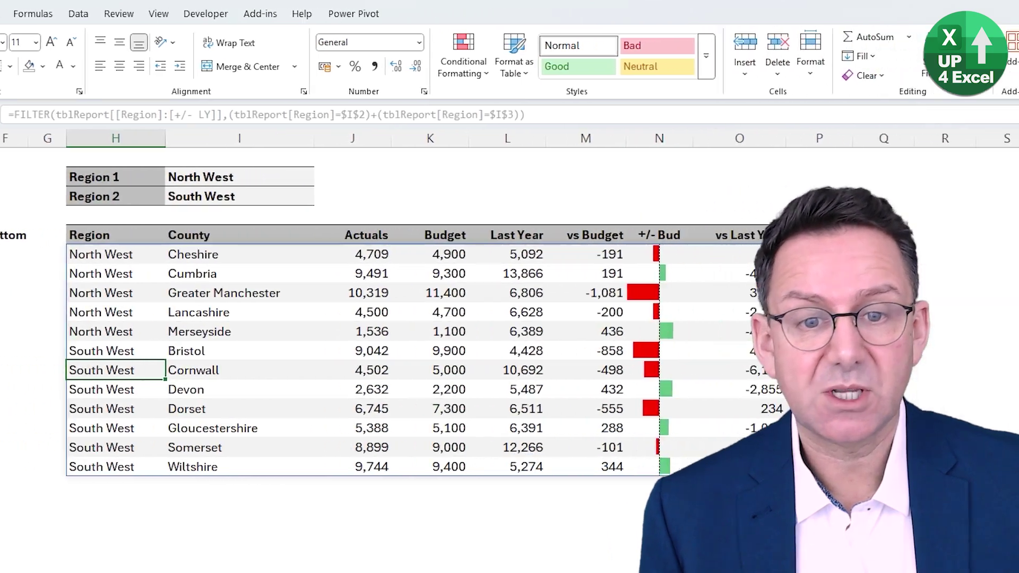
- Open the =$C6=1 banding rule for editing in the Conditional Formatting Rules Manager
{"action": "left_click", "coordinate": [464, 60]}
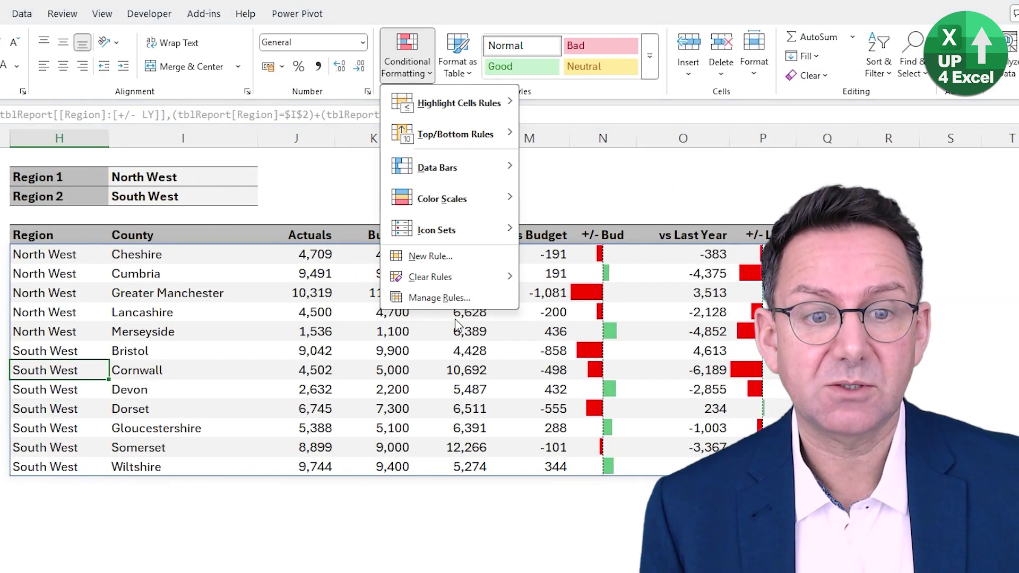
{"action": "left_click", "coordinate": [435, 300]}
{"action": "left_click", "coordinate": [194, 356]}
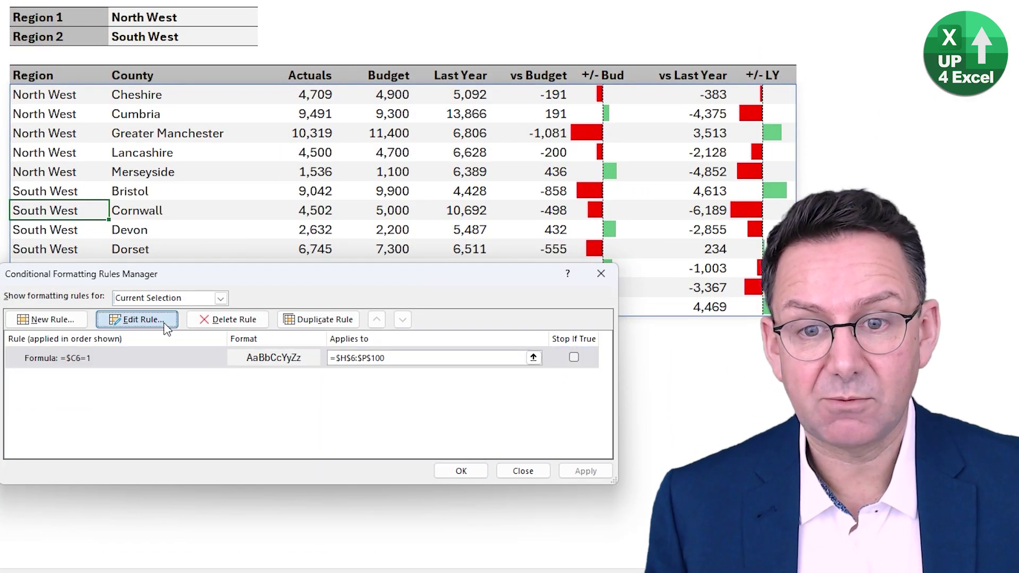
{"action": "left_click", "coordinate": [136, 319]}
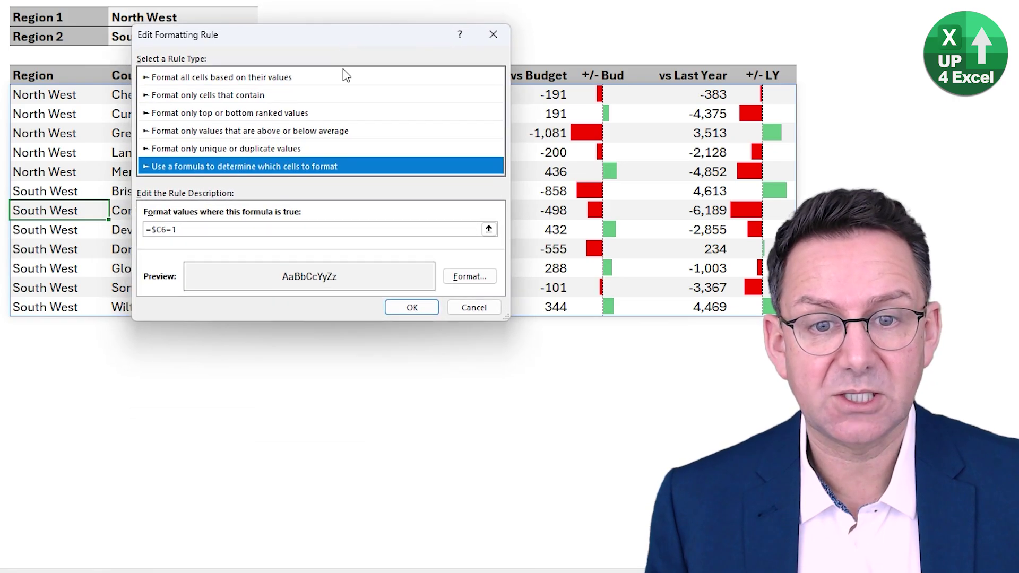
- Add grey top and bottom borders to the rule's format and apply it to the report
{"action": "left_click", "coordinate": [457, 478]}
{"action": "left_click", "coordinate": [221, 193]}
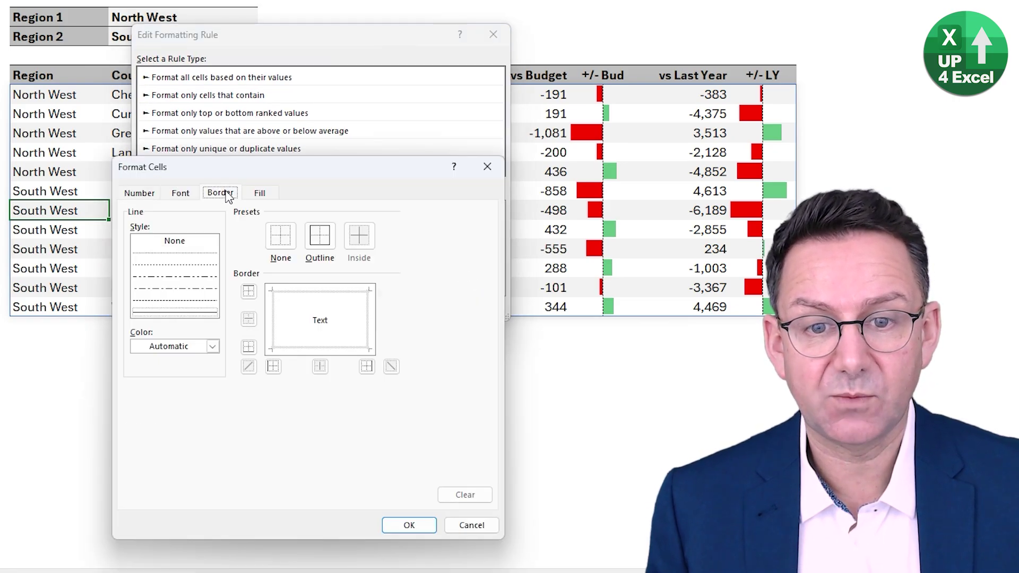
{"action": "left_click", "coordinate": [212, 346]}
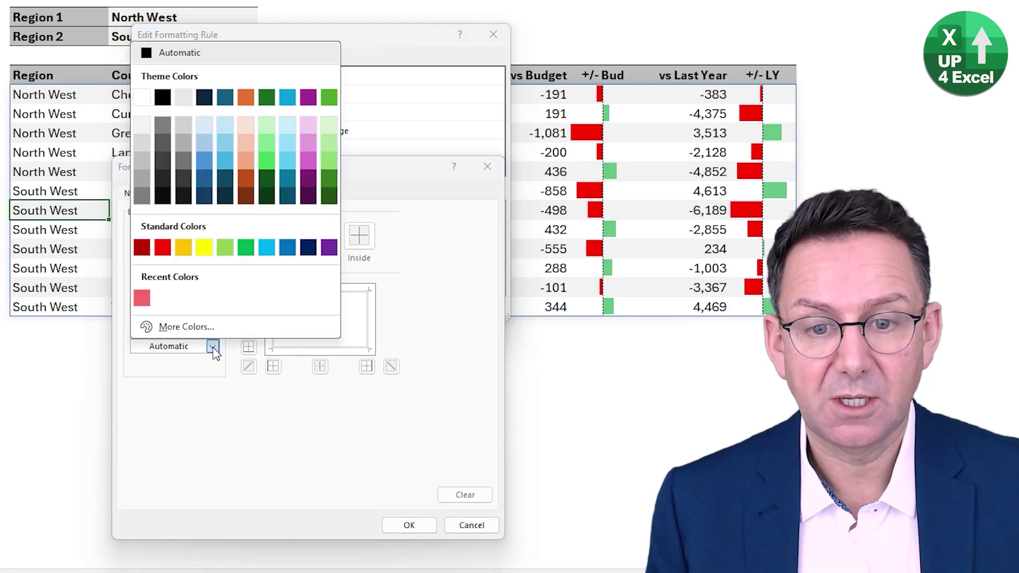
{"action": "left_click", "coordinate": [142, 159]}
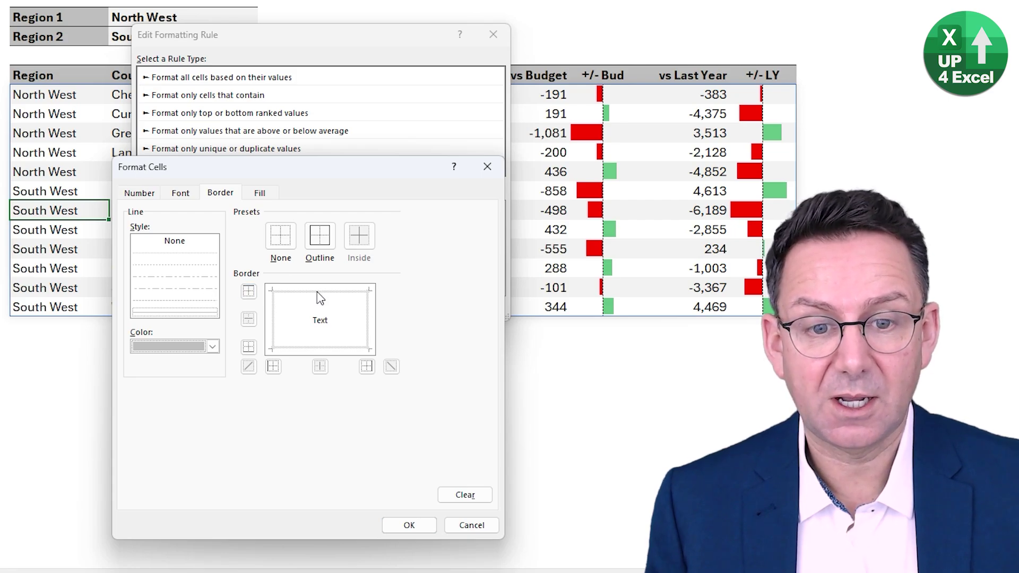
{"action": "left_click", "coordinate": [319, 293]}
{"action": "left_click", "coordinate": [326, 348]}
{"action": "left_click", "coordinate": [409, 525]}
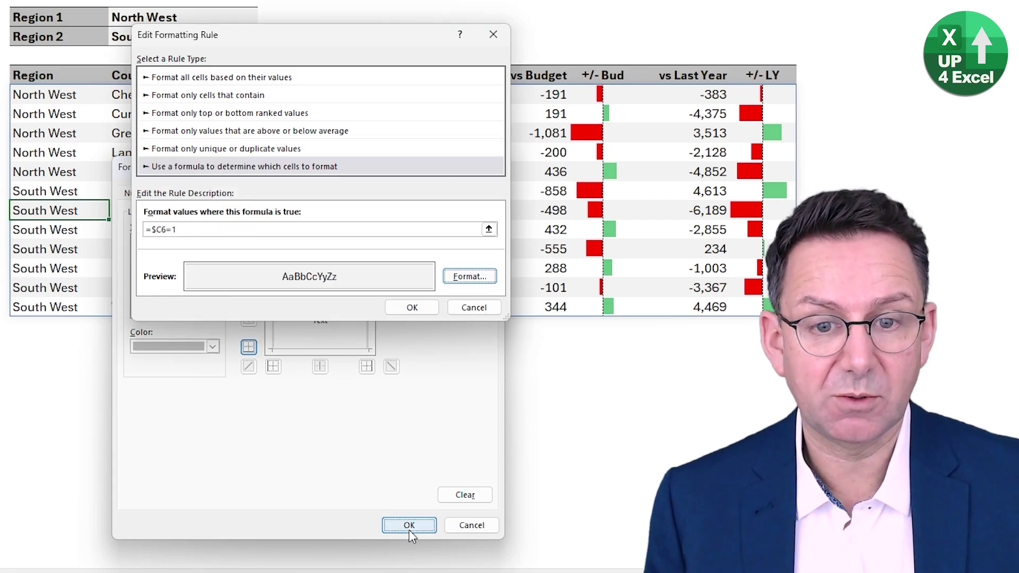
{"action": "left_click", "coordinate": [425, 309]}
{"action": "left_click", "coordinate": [585, 470]}
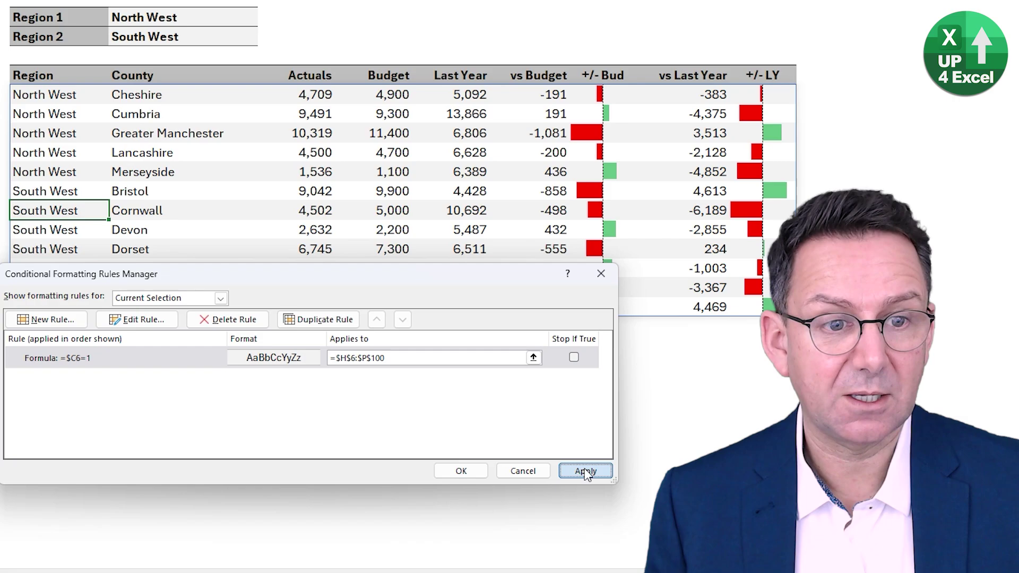
- Close the Rules Manager and inspect the grey-banded, bordered North West and South West rows
{"action": "left_click", "coordinate": [460, 471]}
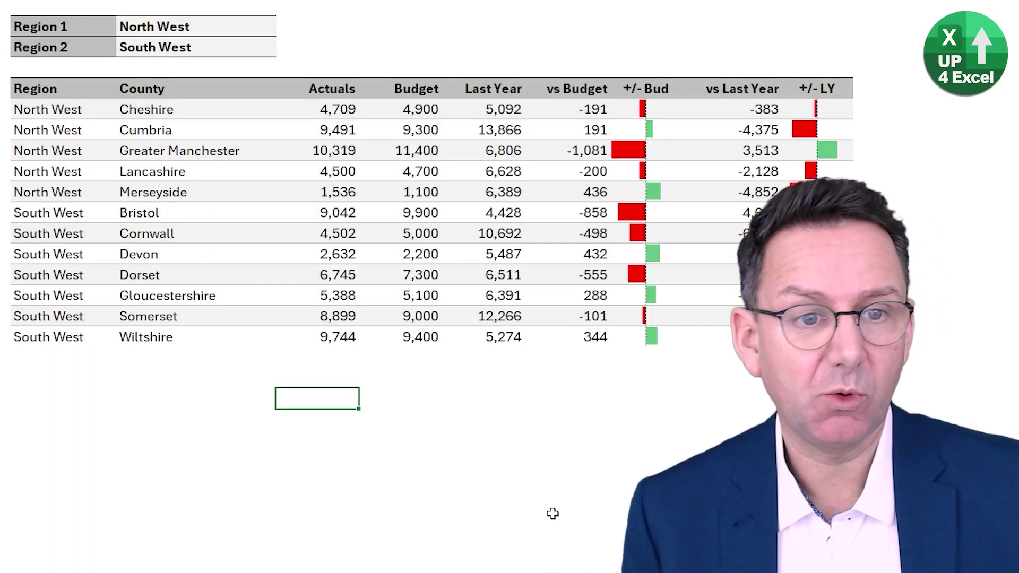
{"action": "left_click", "coordinate": [33, 89]}
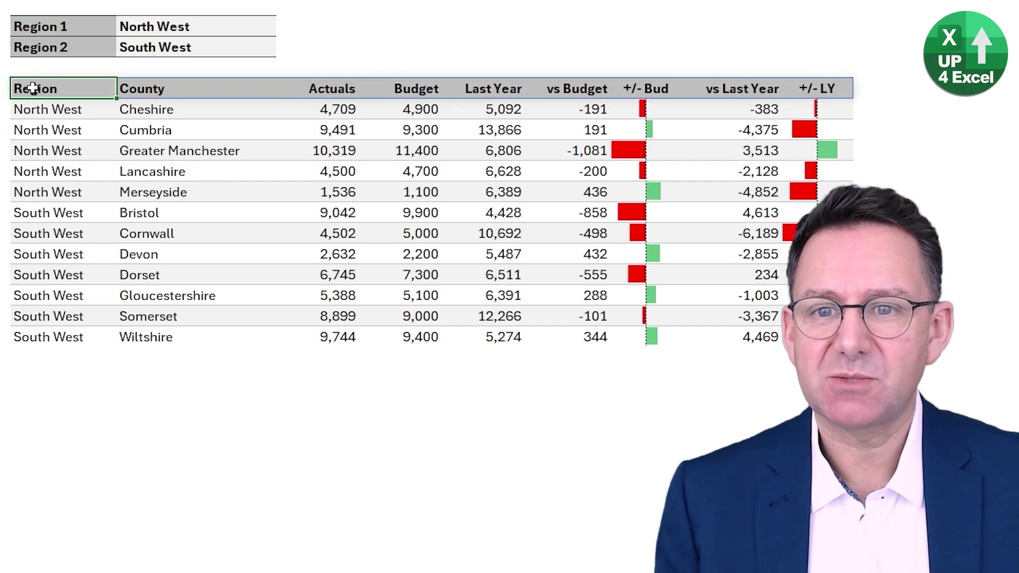
{"action": "left_click", "coordinate": [57, 114]}
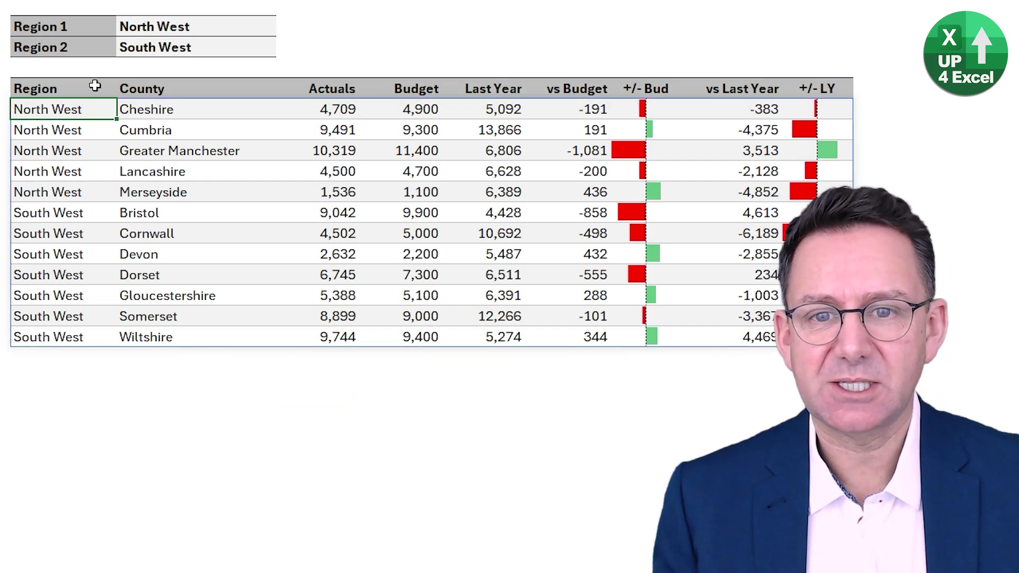
{"action": "left_click", "coordinate": [49, 331]}
{"action": "left_click", "coordinate": [127, 292]}
{"action": "left_click", "coordinate": [220, 403]}
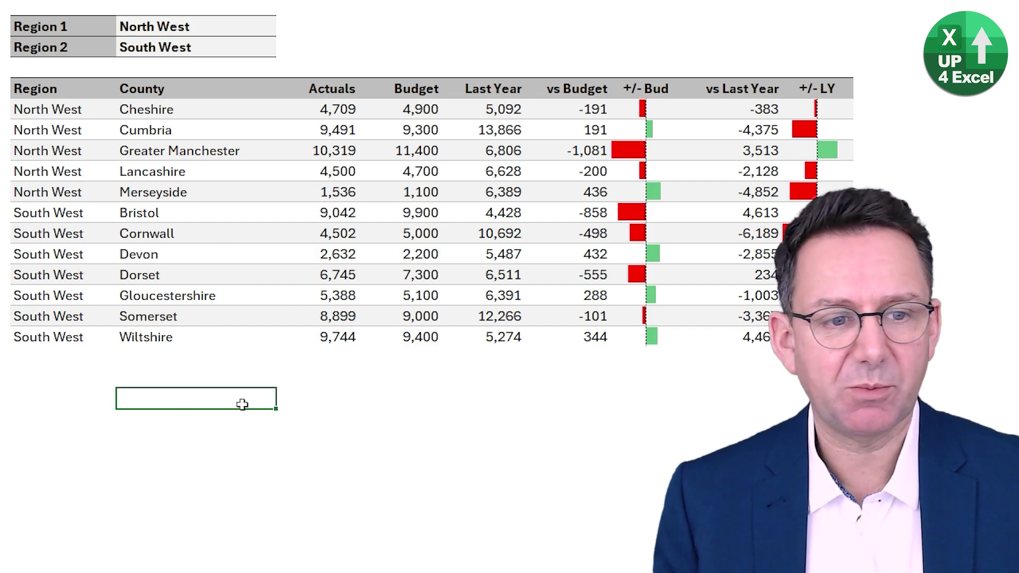
{"action": "left_click", "coordinate": [56, 335]}
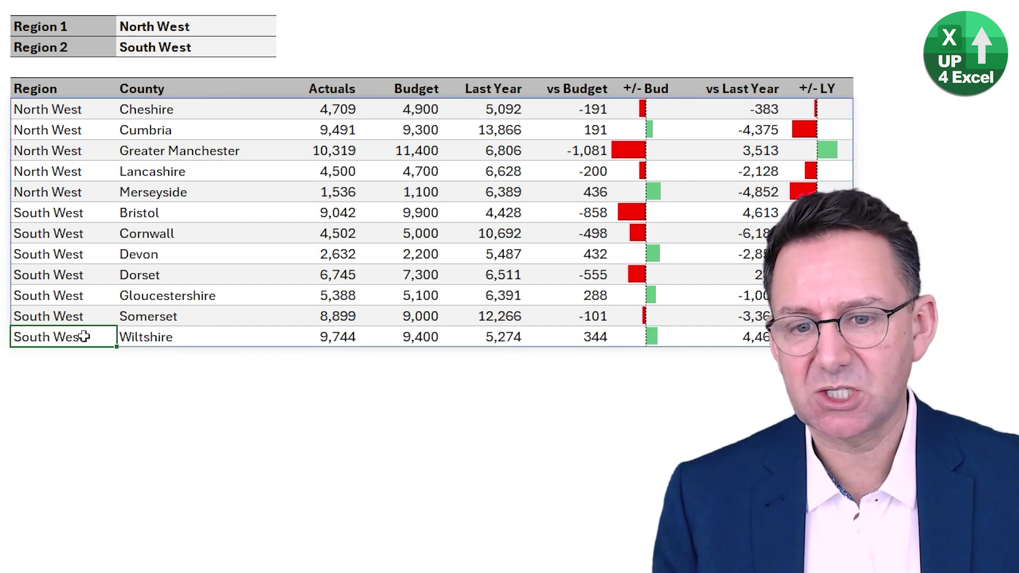
{"action": "left_click", "coordinate": [186, 354]}
{"action": "left_click", "coordinate": [87, 340]}
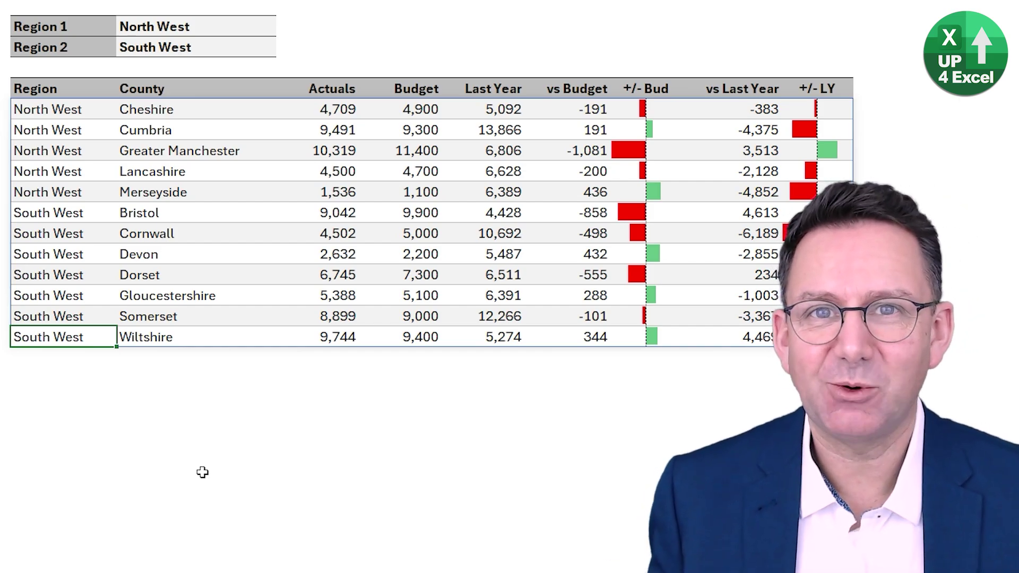
{"action": "left_click", "coordinate": [211, 440]}
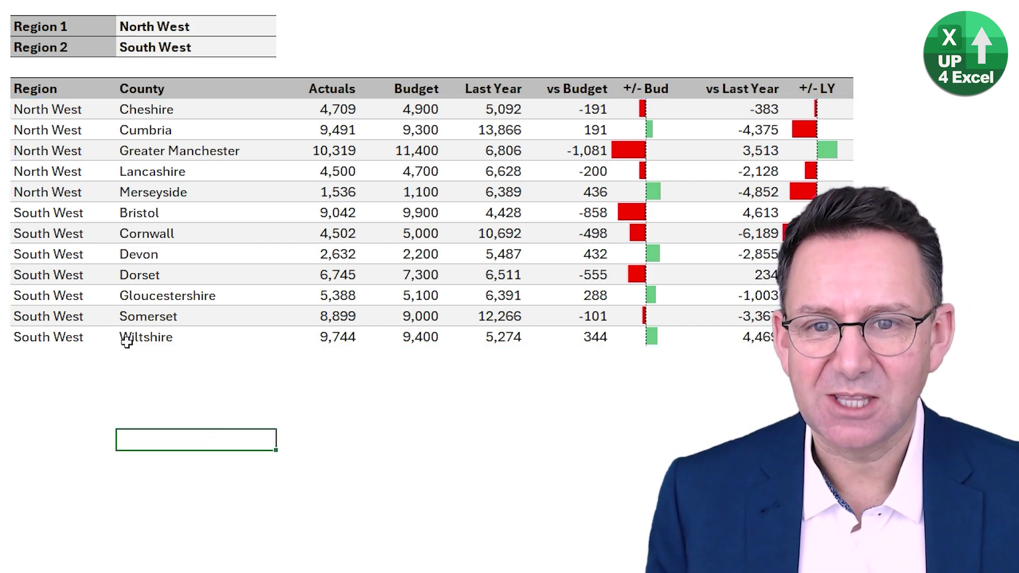
{"action": "left_click", "coordinate": [47, 105]}
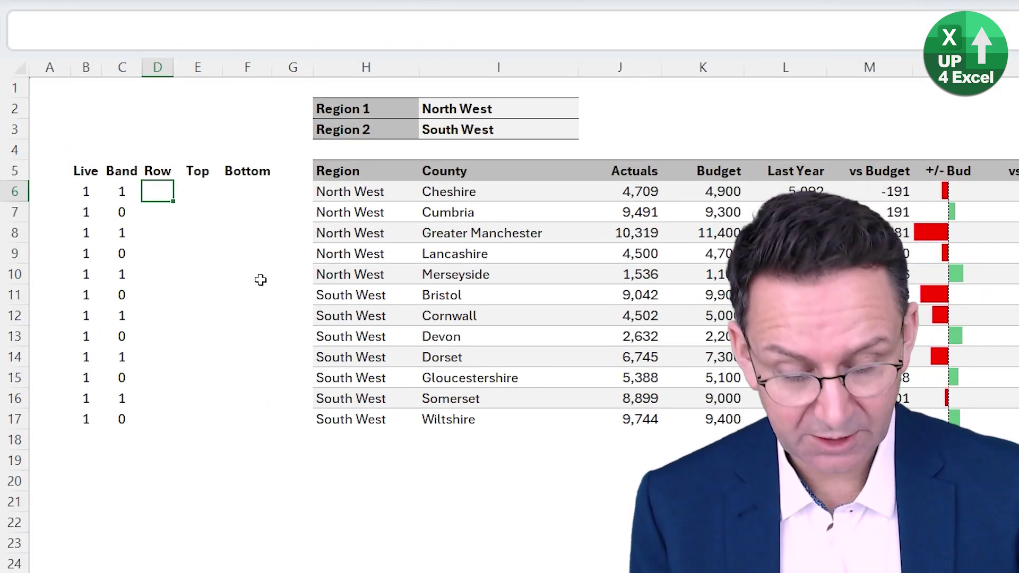
- Enter =ROW(H6#) in D6, referencing the spilled Region list
{"action": "type", "text": "="}
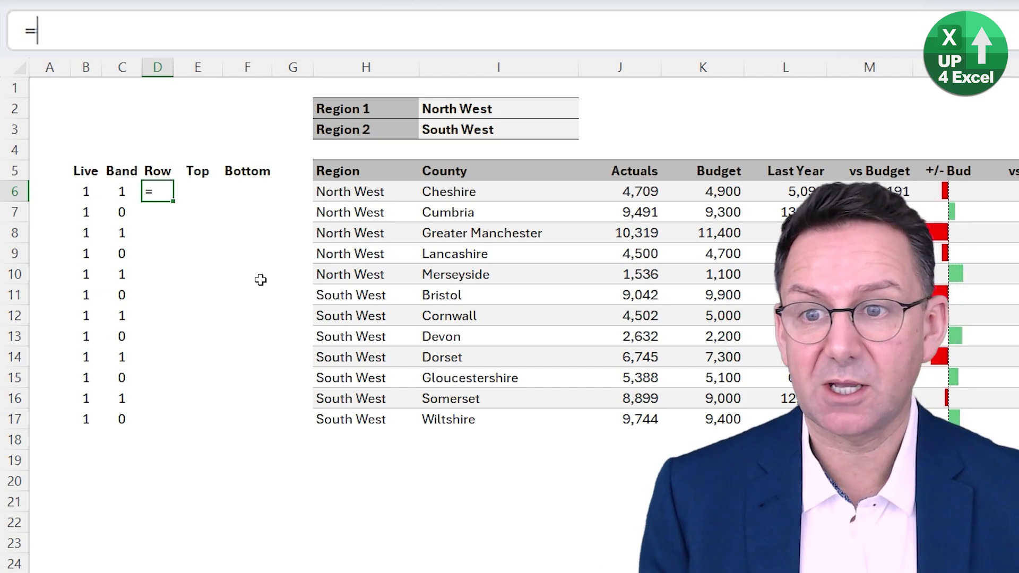
{"action": "type", "text": "row("}
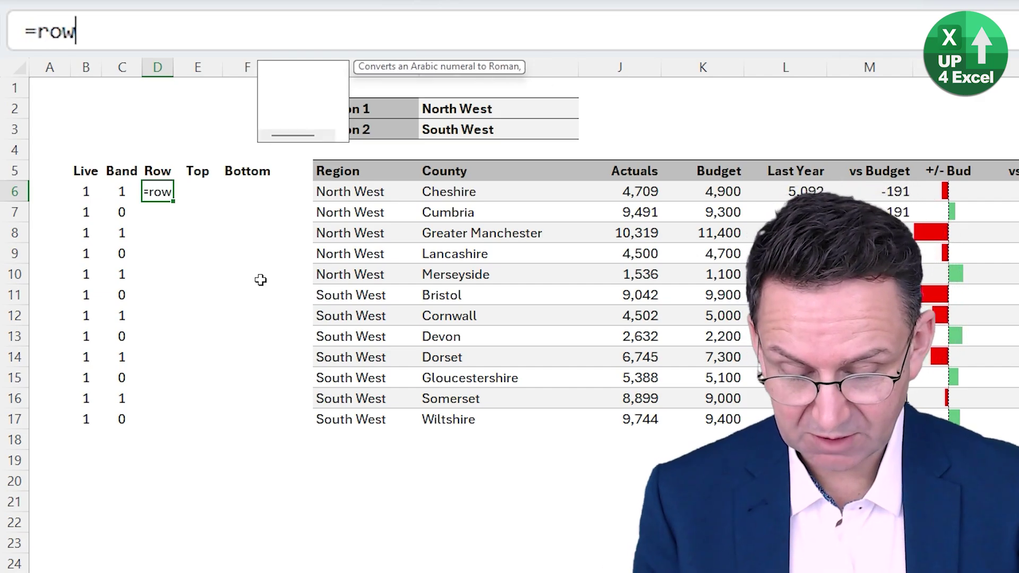
{"action": "left_click", "coordinate": [361, 189]}
{"action": "type", "text": "#"}
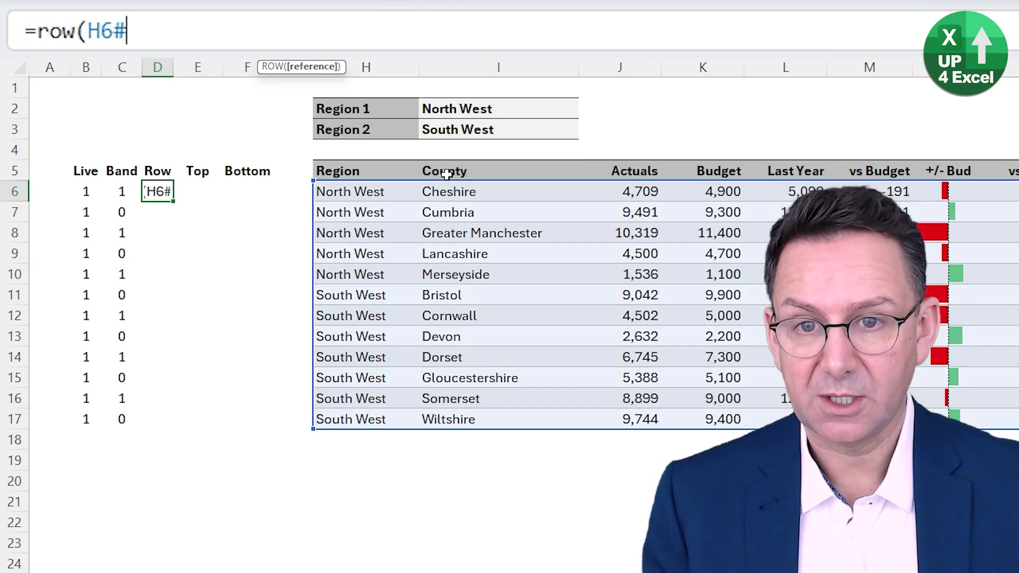
{"action": "type", "text": ")"}
{"action": "key", "text": "Return"}
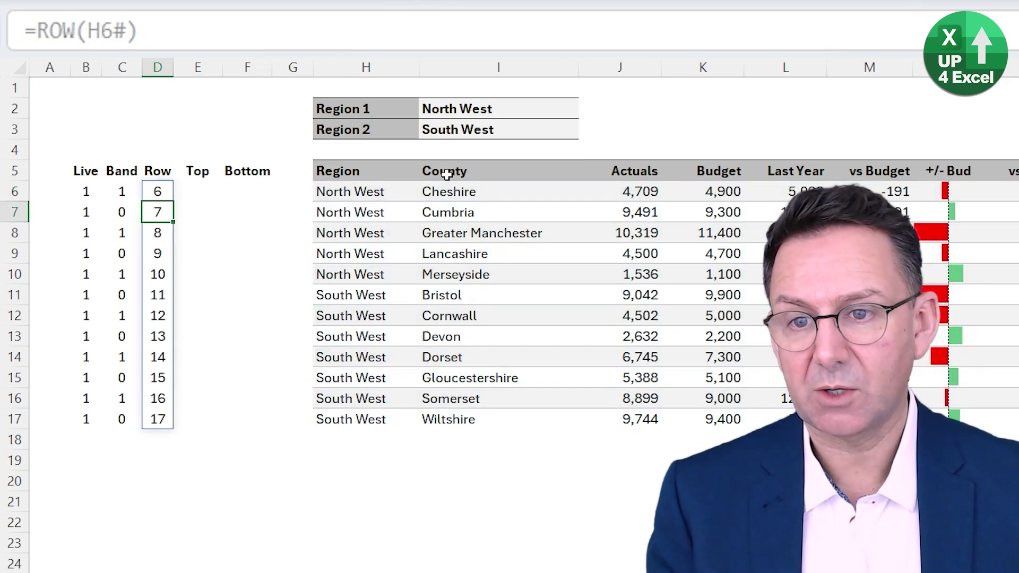
{"action": "key", "text": "Up"}
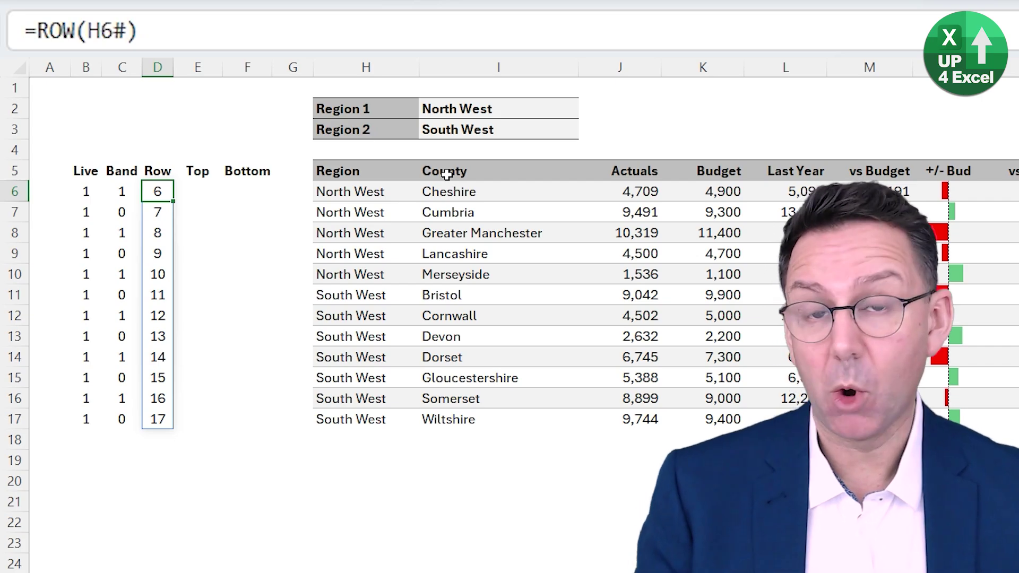
- Change the D6 formula to =ROW(H6#)-ROW(H5#) so rows number from 1
{"action": "left_click", "coordinate": [237, 16]}
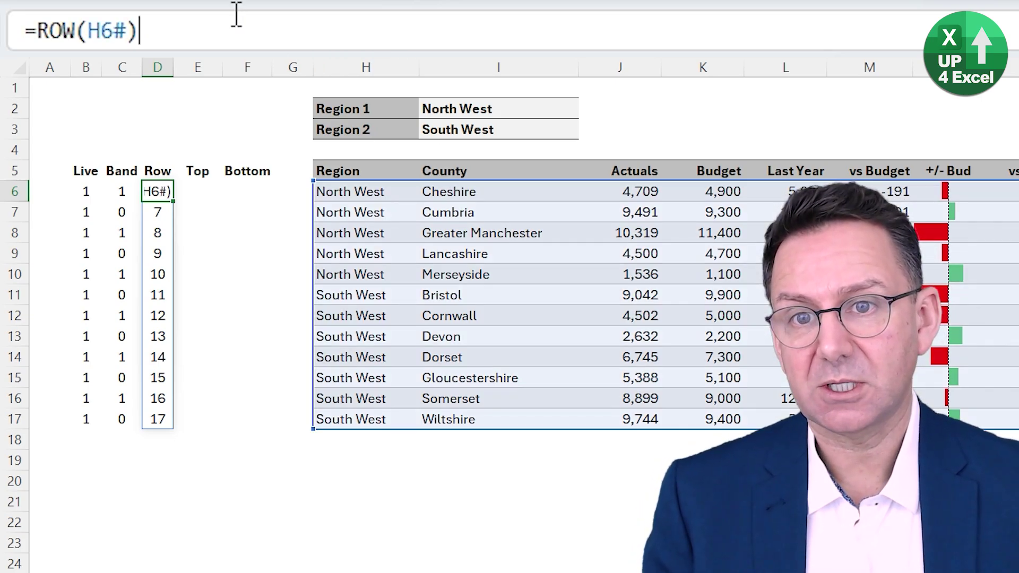
{"action": "type", "text": "-row("}
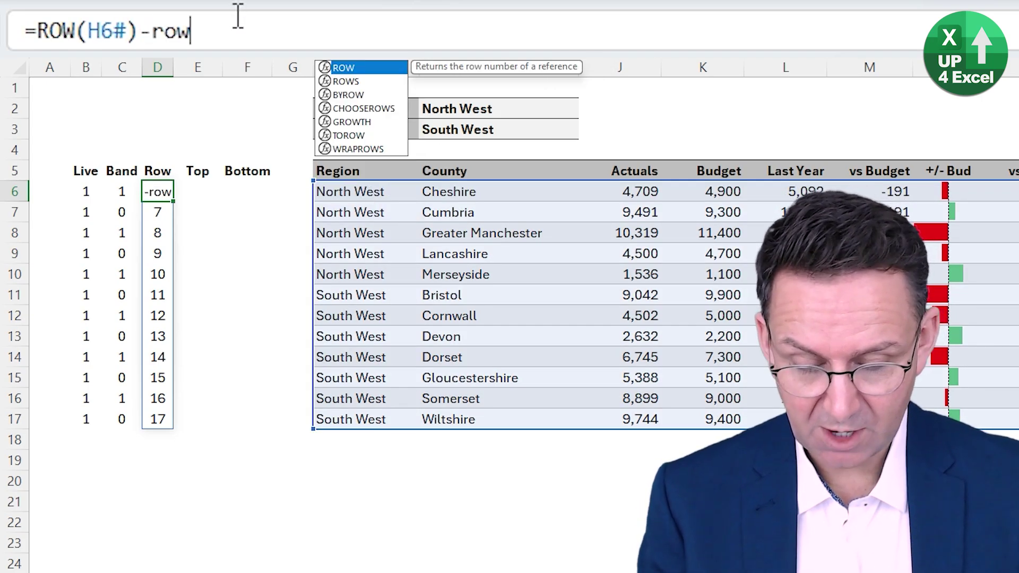
{"action": "left_click", "coordinate": [364, 176]}
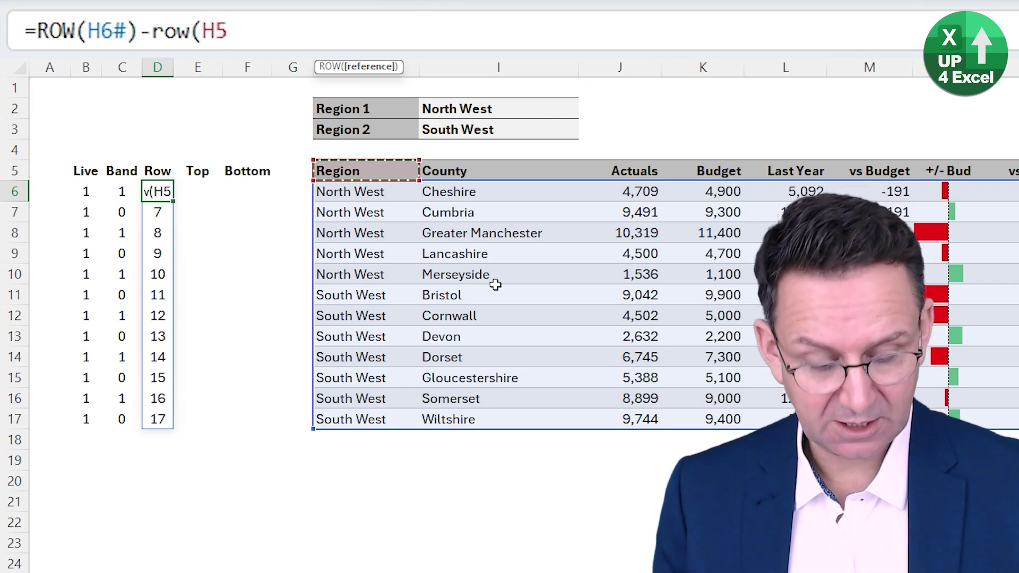
{"action": "type", "text": "#"}
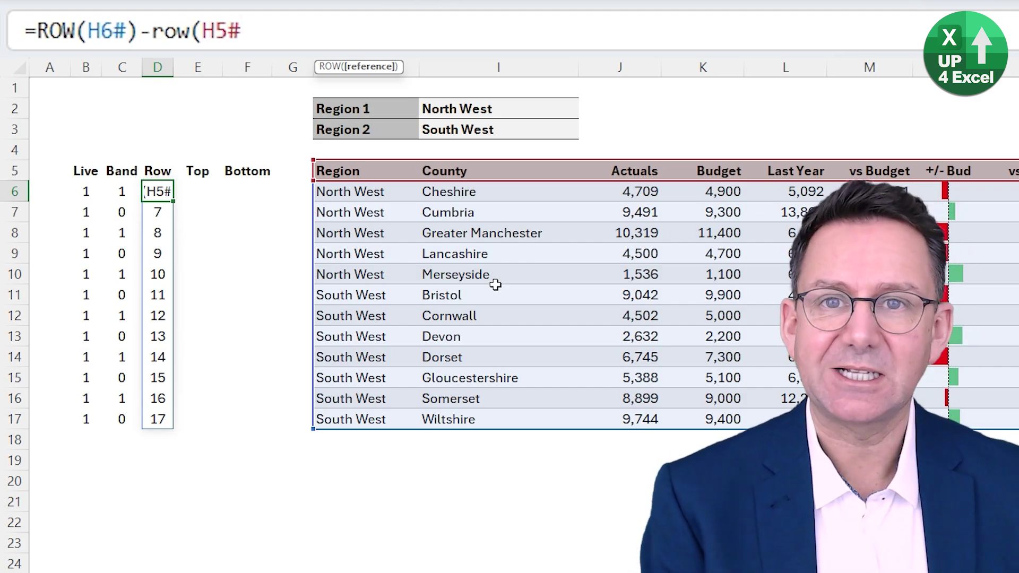
{"action": "key", "text": "Return"}
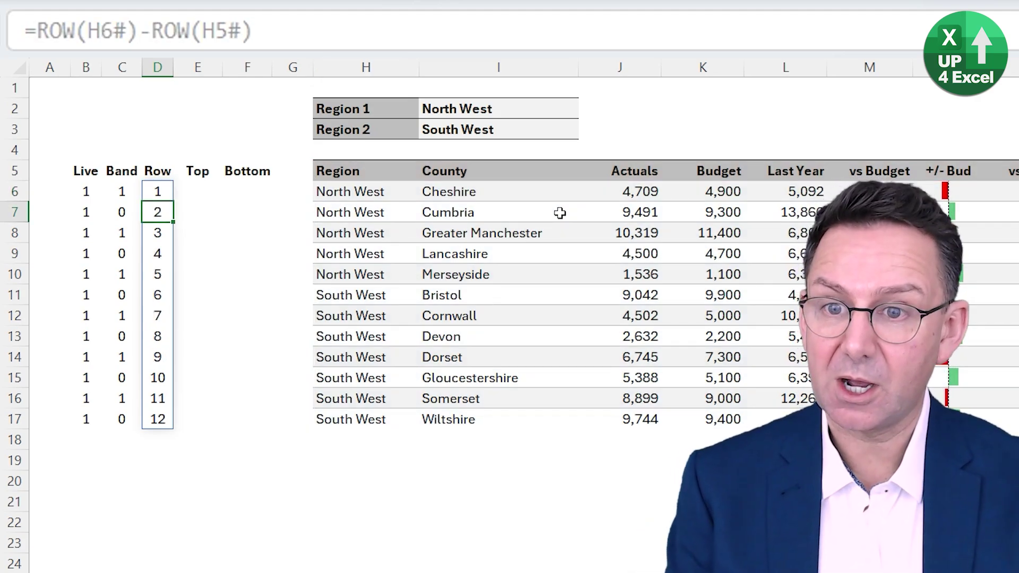
- Set Region 2 to London and Region 1 to East of England from the dropdowns
{"action": "left_click", "coordinate": [466, 130]}
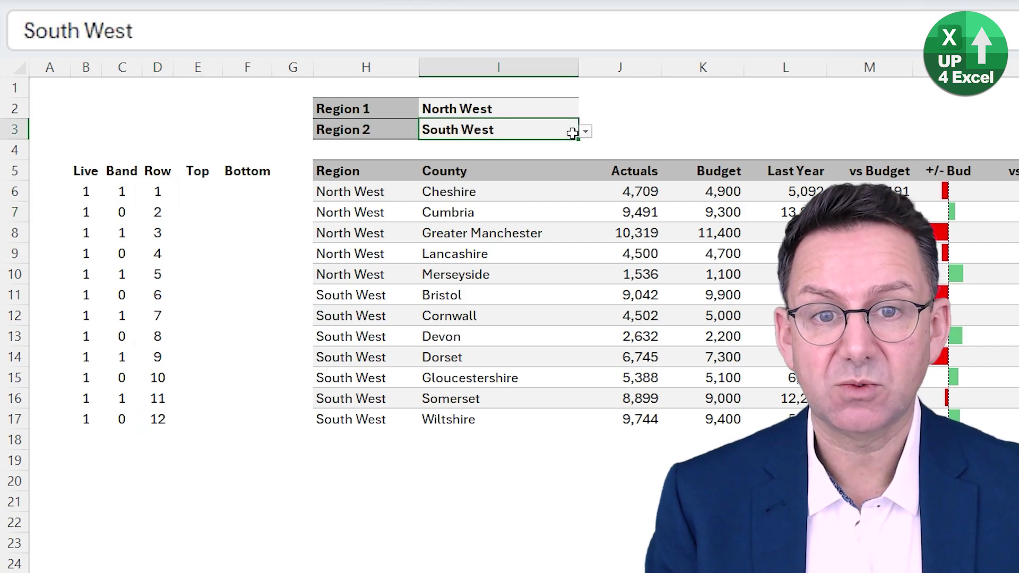
{"action": "left_click", "coordinate": [586, 131]}
{"action": "left_click", "coordinate": [446, 171]}
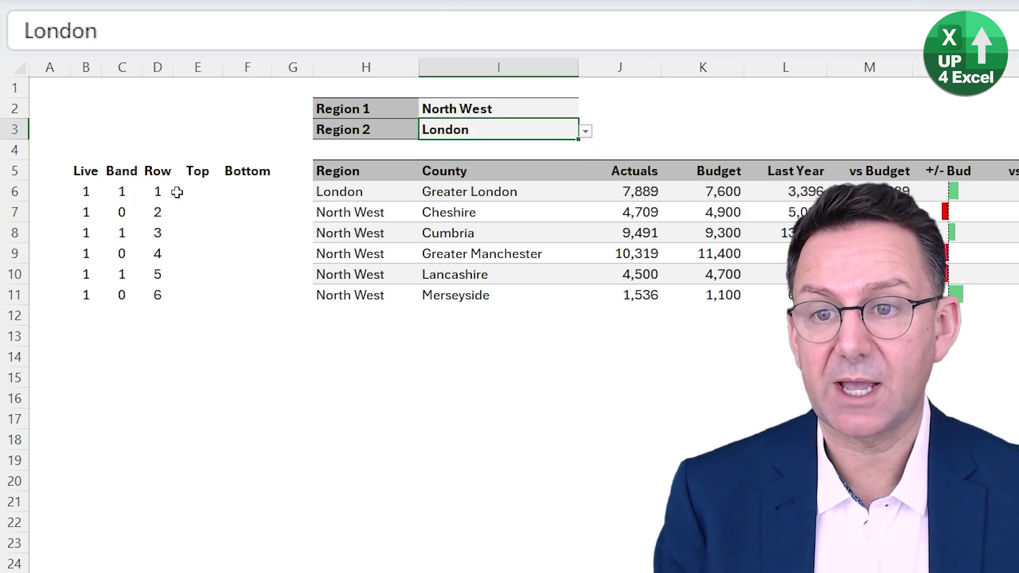
{"action": "left_click", "coordinate": [512, 105]}
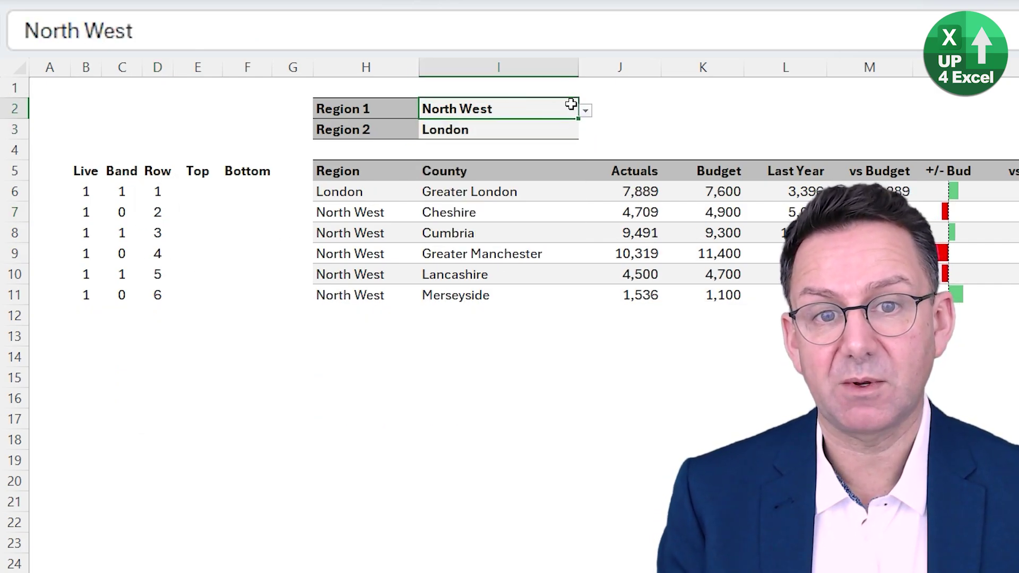
{"action": "left_click", "coordinate": [585, 113]}
{"action": "left_click", "coordinate": [525, 141]}
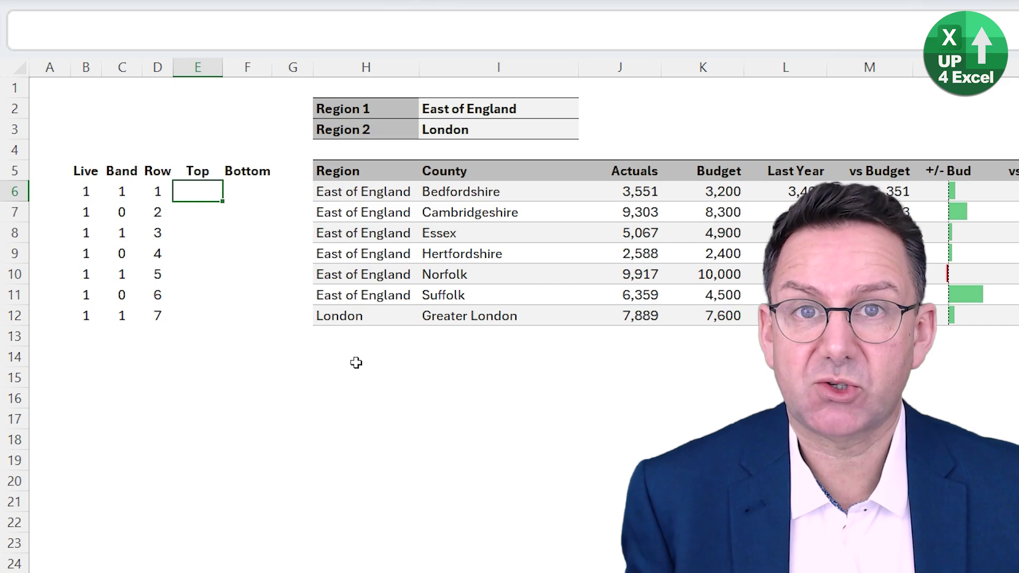
- Enter =IF(D6#=1,1,0) in E6 so the Top flag spills down E6:E12
{"action": "type", "text": "="}
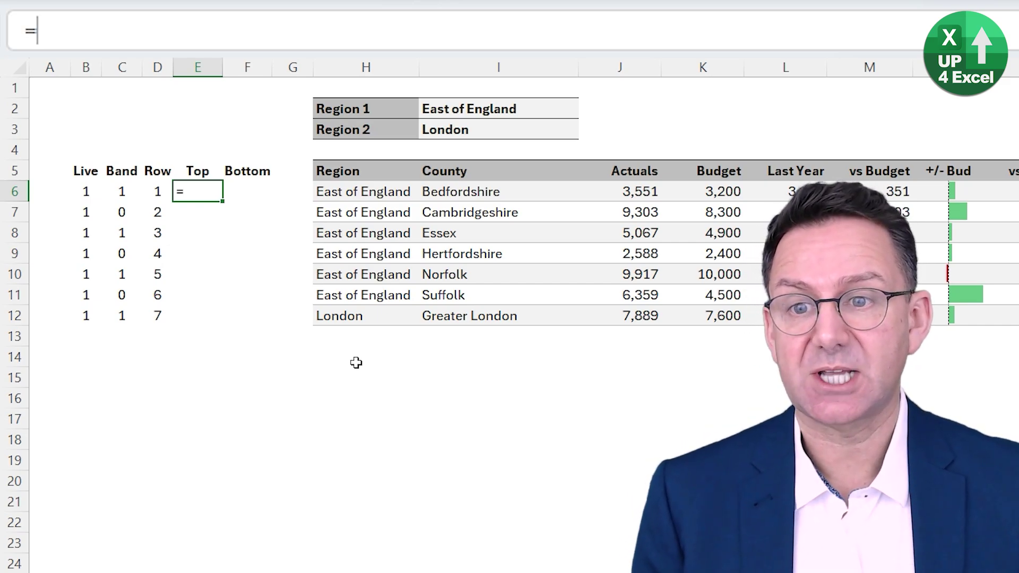
{"action": "type", "text": "if(D6"}
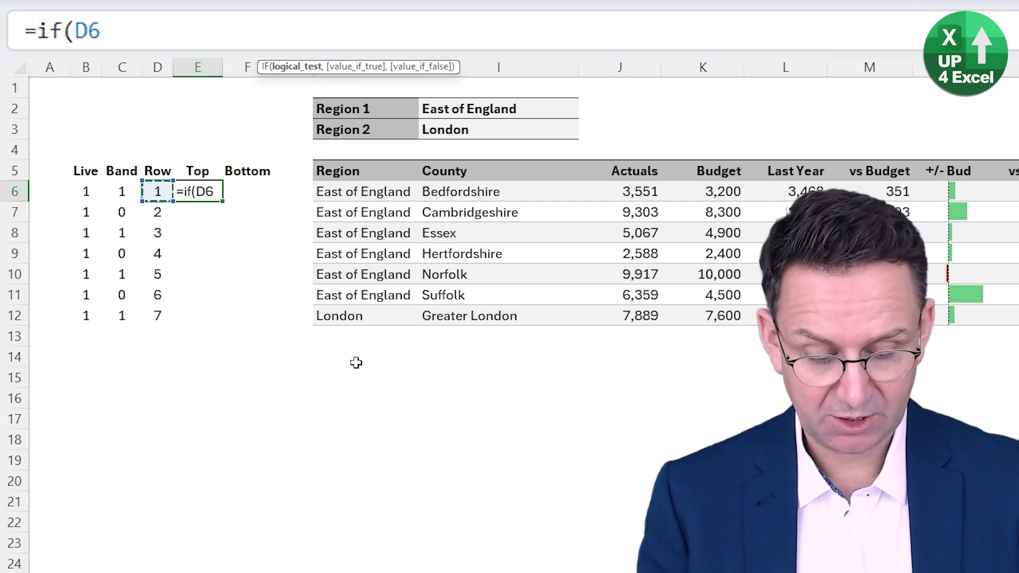
{"action": "type", "text": "#=1"}
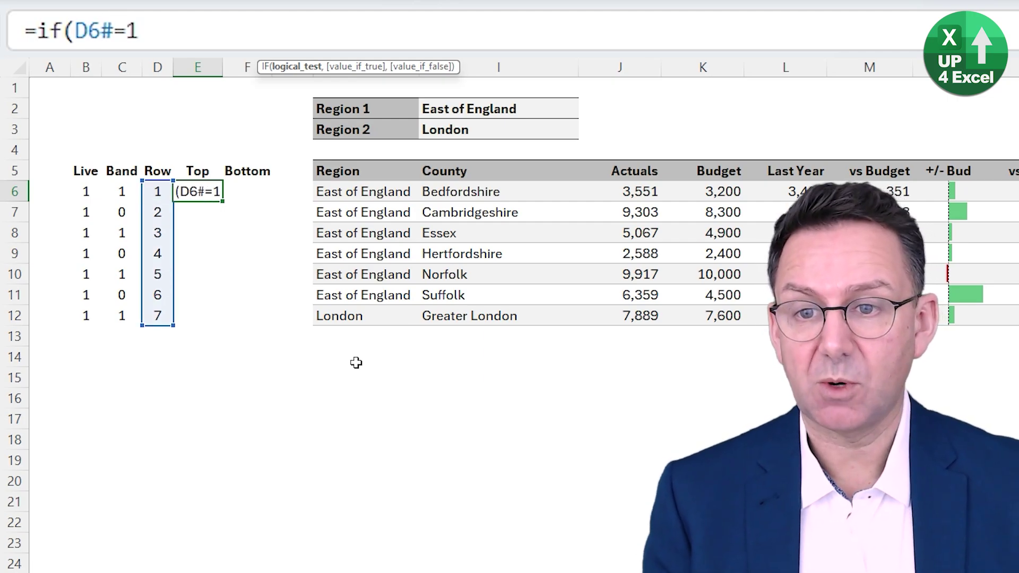
{"action": "type", "text": ","}
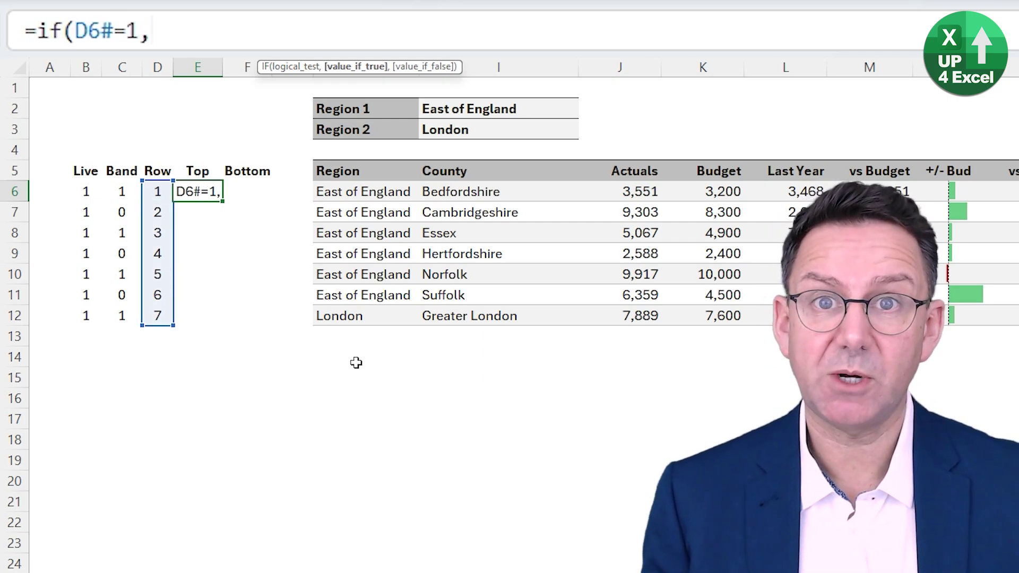
{"action": "type", "text": "1."}
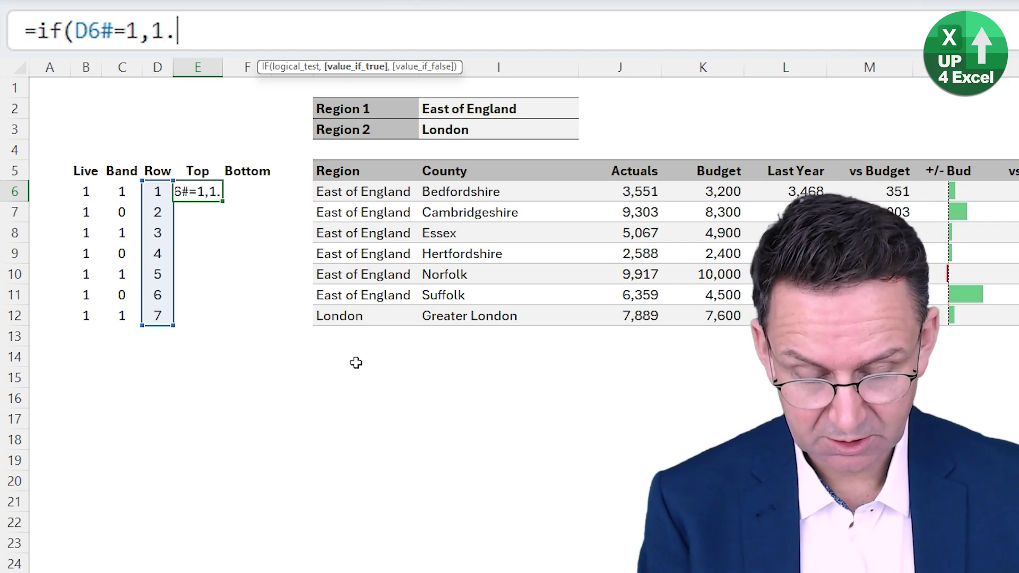
{"action": "key", "text": "BackSpace"}
{"action": "type", "text": ","}
{"action": "type", "text": "0)"}
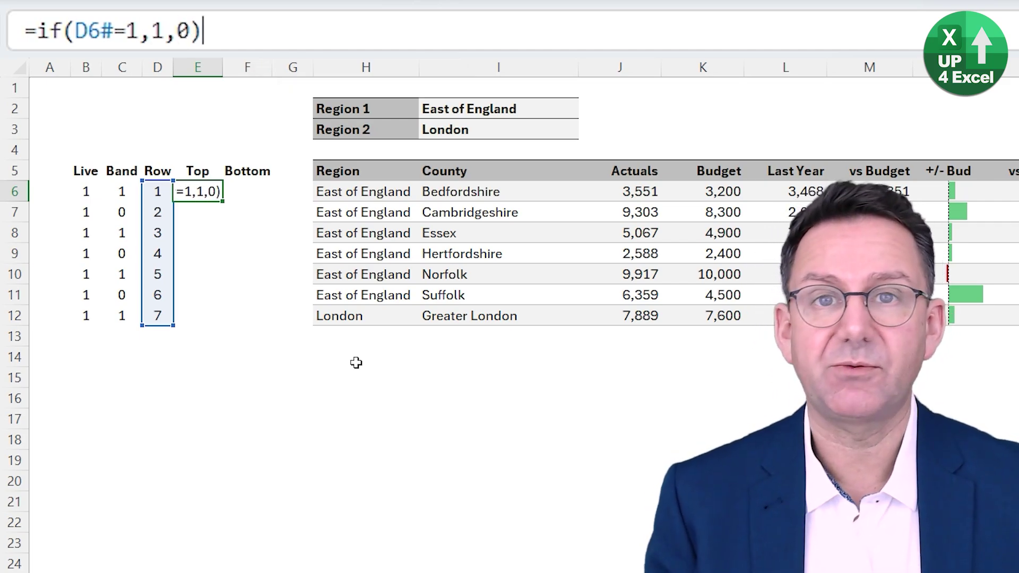
{"action": "key", "text": "Return"}
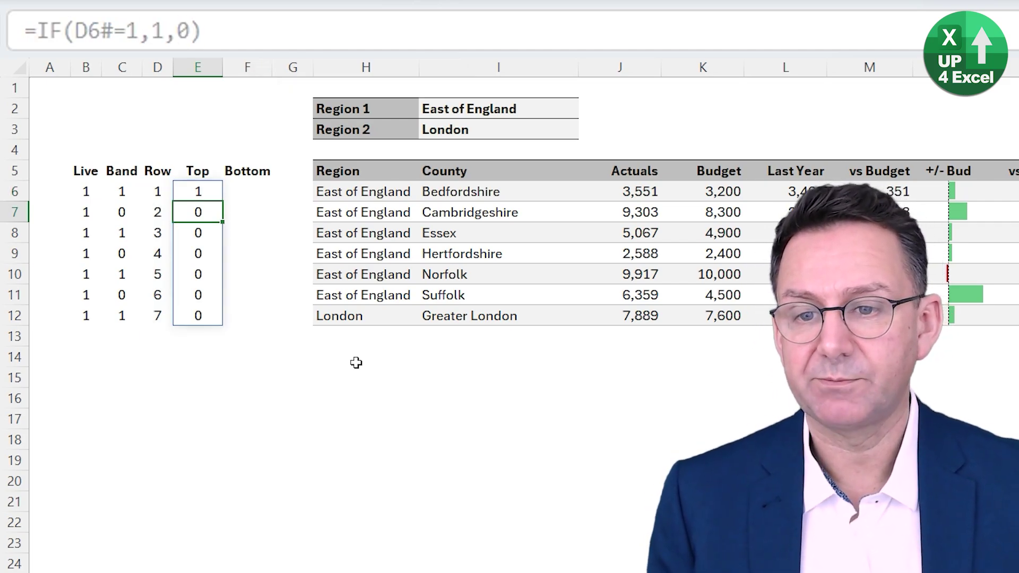
{"action": "key", "text": "Up"}
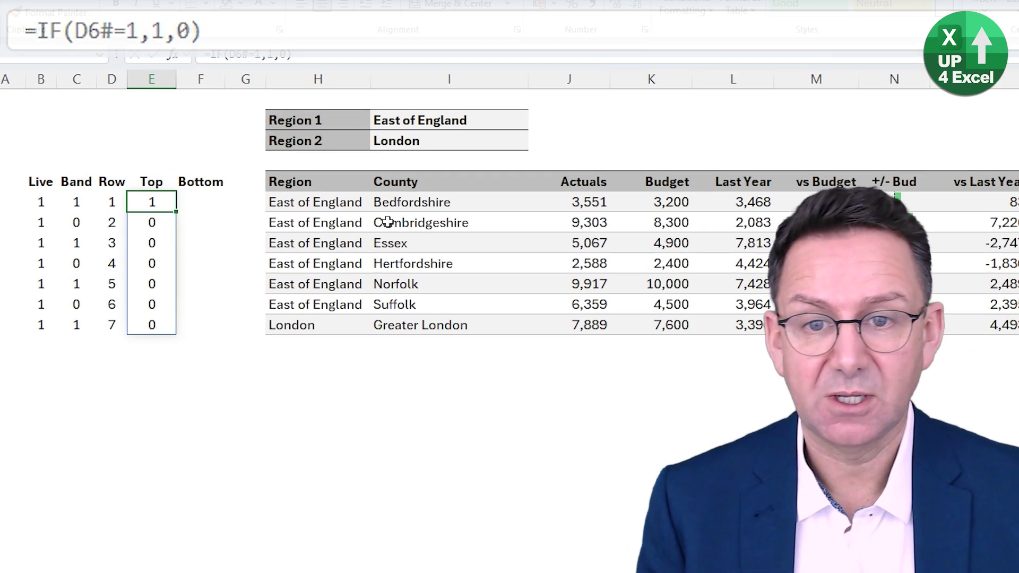
- Start a new formula-based conditional formatting rule on H6 with condition =$E6=1
{"action": "left_click", "coordinate": [387, 223]}
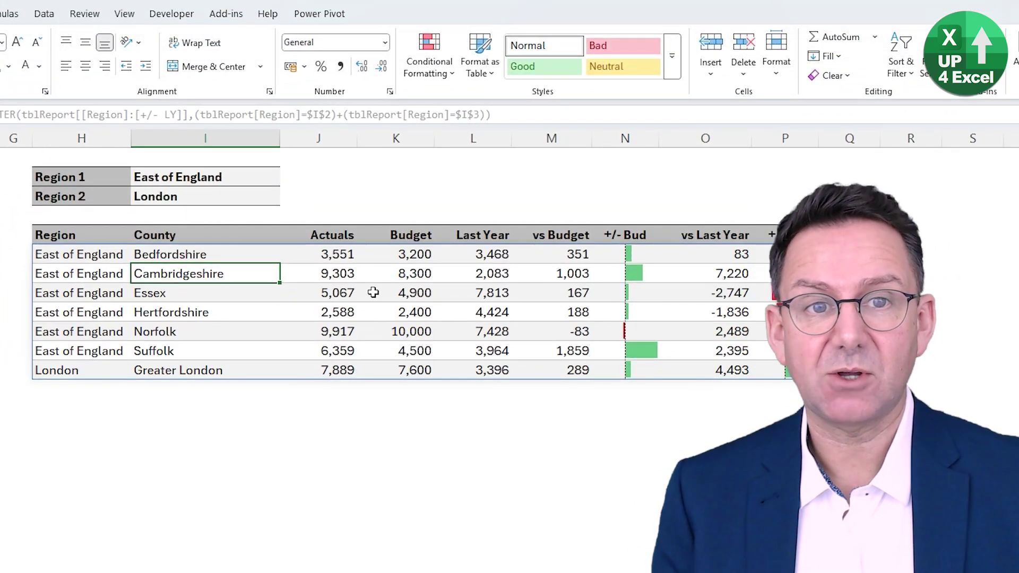
{"action": "left_click", "coordinate": [127, 256]}
{"action": "left_click", "coordinate": [429, 59]}
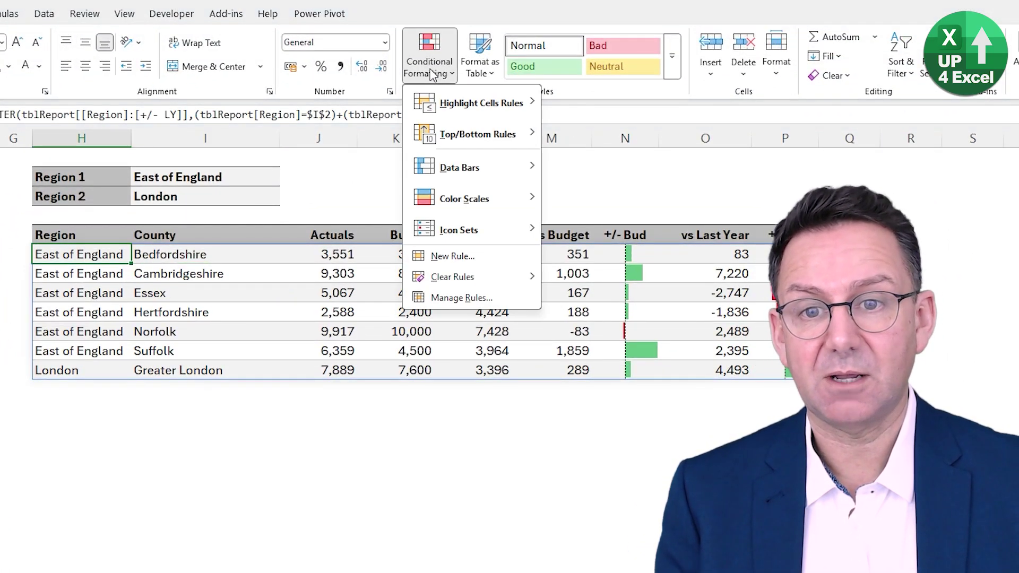
{"action": "mouse_move", "coordinate": [427, 130]}
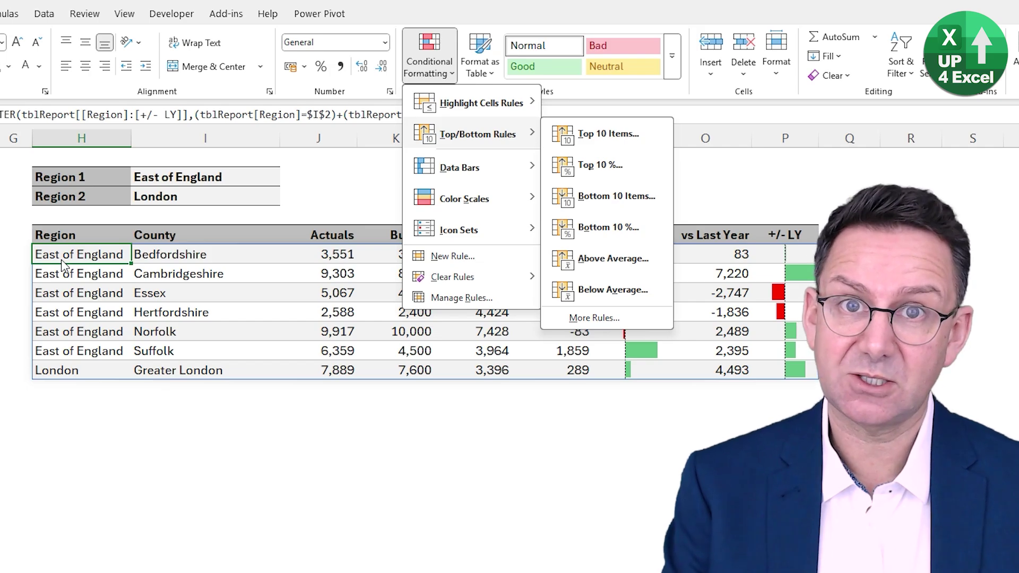
{"action": "key", "text": "r"}
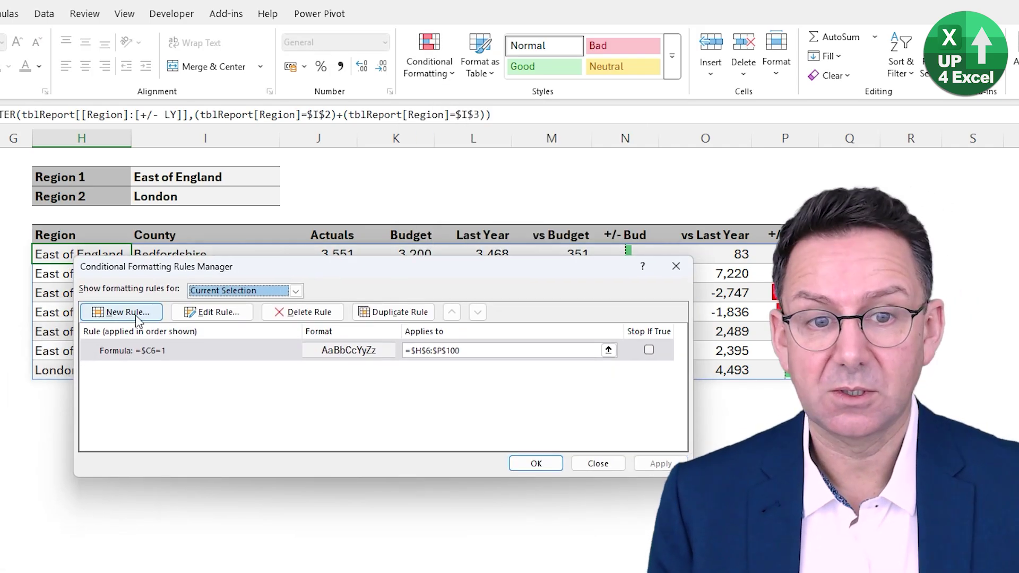
{"action": "left_click", "coordinate": [136, 376]}
{"action": "left_click", "coordinate": [318, 344]}
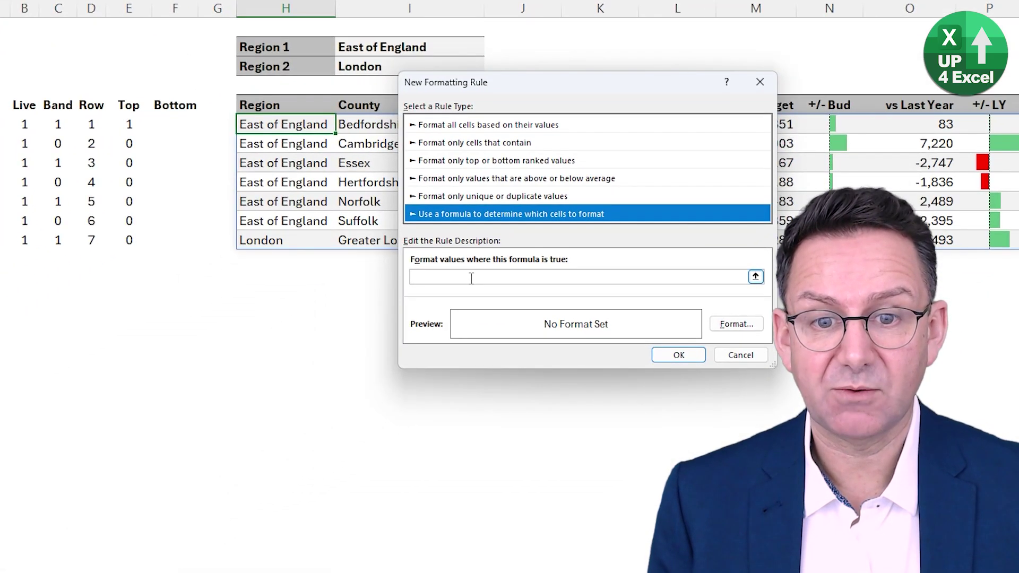
{"action": "left_click", "coordinate": [265, 409]}
{"action": "left_click", "coordinate": [131, 126]}
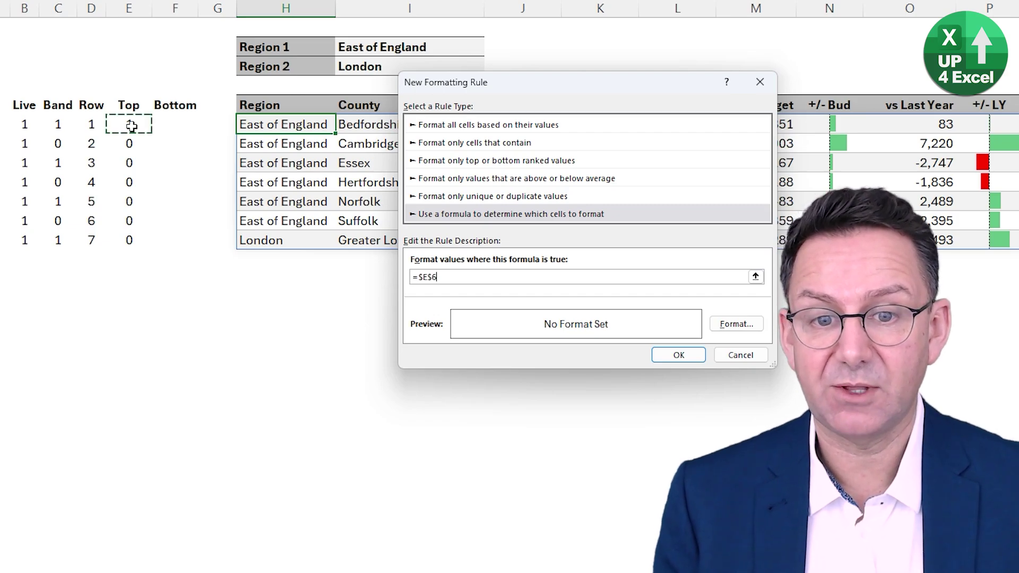
{"action": "key", "text": "F4"}
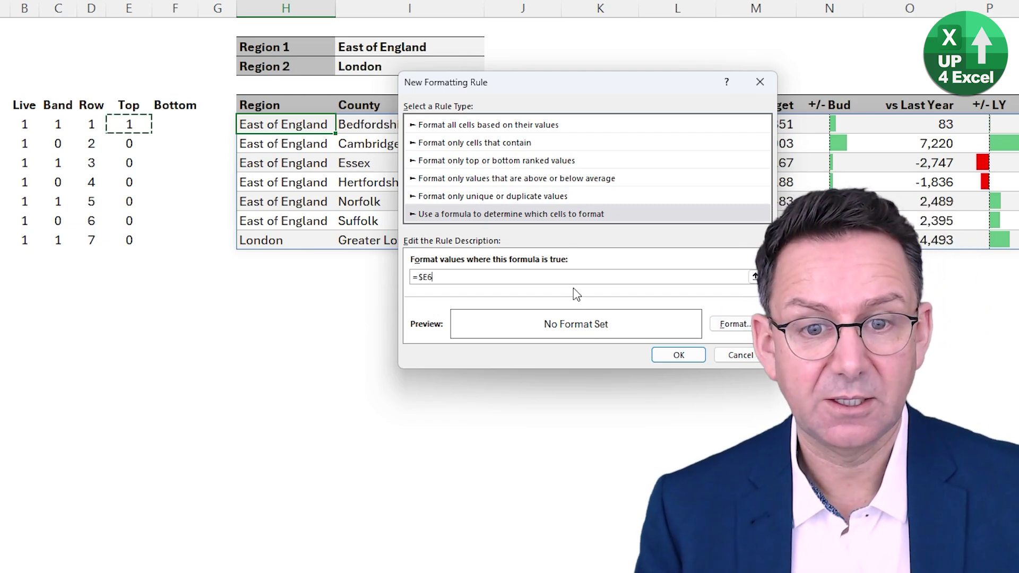
{"action": "type", "text": "=1"}
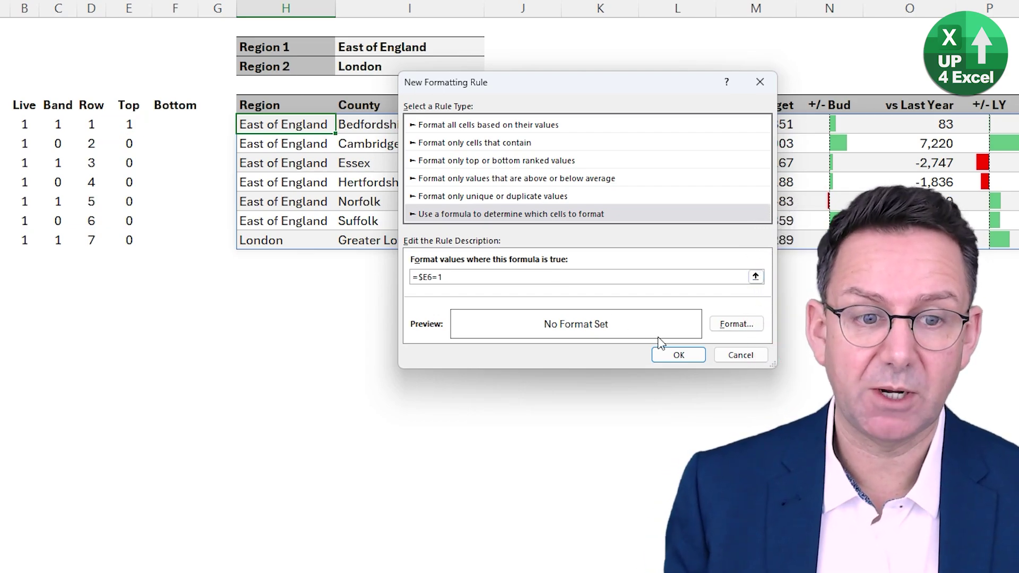
- Give the =$E6=1 rule a top border format and apply it
{"action": "left_click", "coordinate": [736, 324]}
{"action": "left_click", "coordinate": [375, 157]}
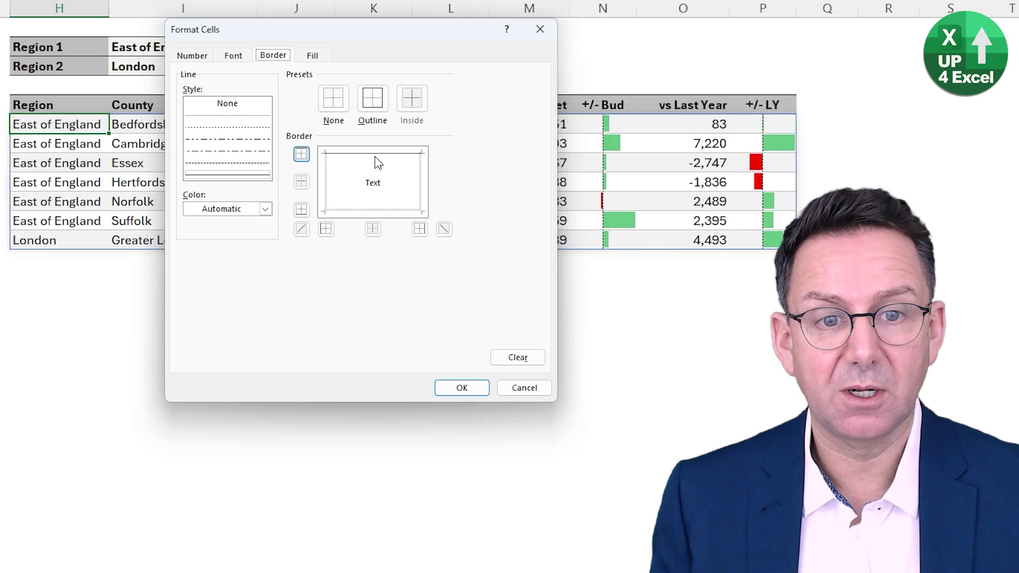
{"action": "left_click", "coordinate": [462, 387]}
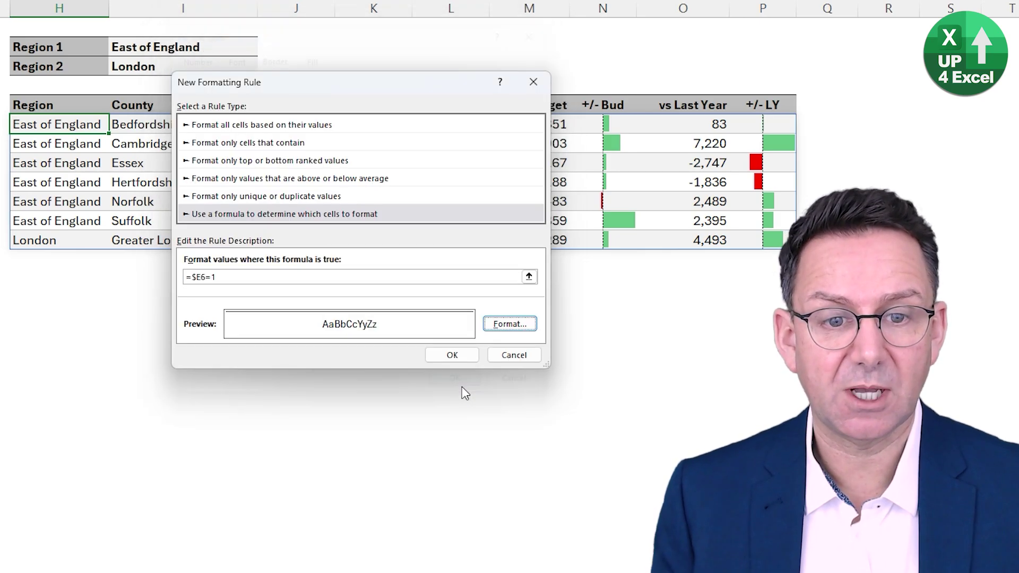
{"action": "left_click", "coordinate": [473, 358]}
{"action": "left_click", "coordinate": [643, 334]}
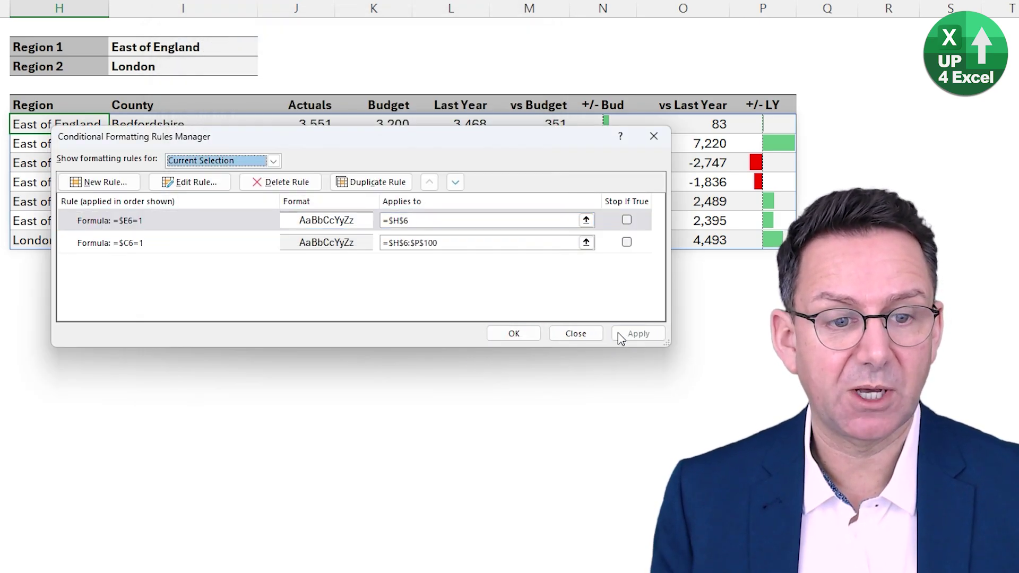
{"action": "left_click", "coordinate": [512, 334]}
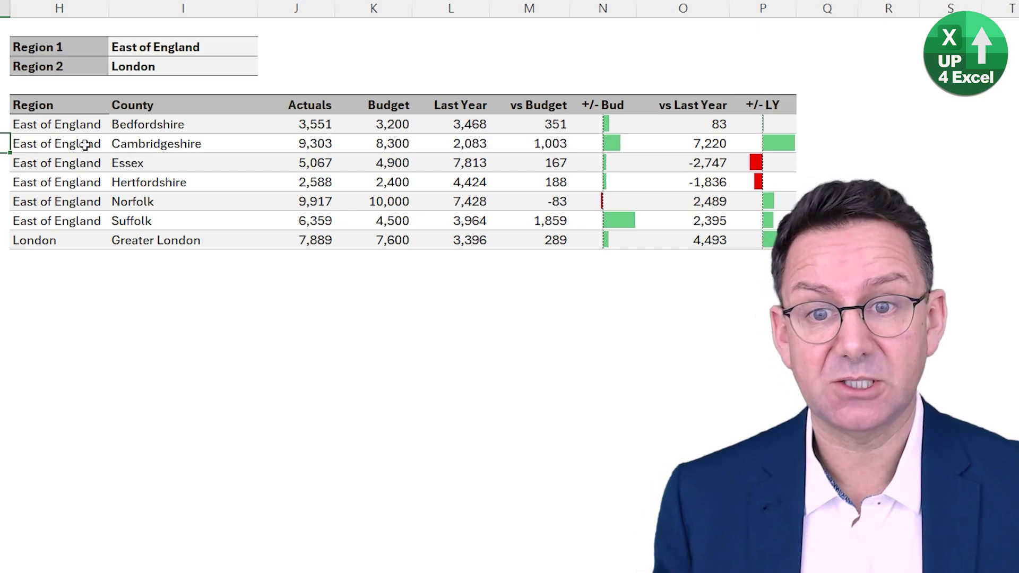
- Paste the banding rule's range $H$6:$P$100 into the =$E6=1 rule's Applies to and apply
{"action": "left_click", "coordinate": [79, 126]}
{"action": "left_click", "coordinate": [406, 62]}
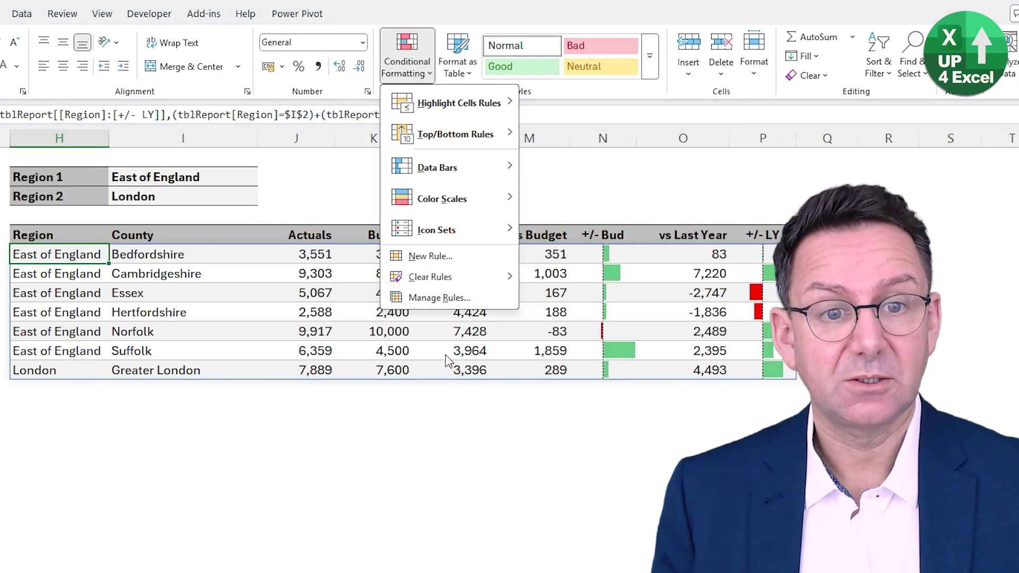
{"action": "left_click", "coordinate": [442, 295]}
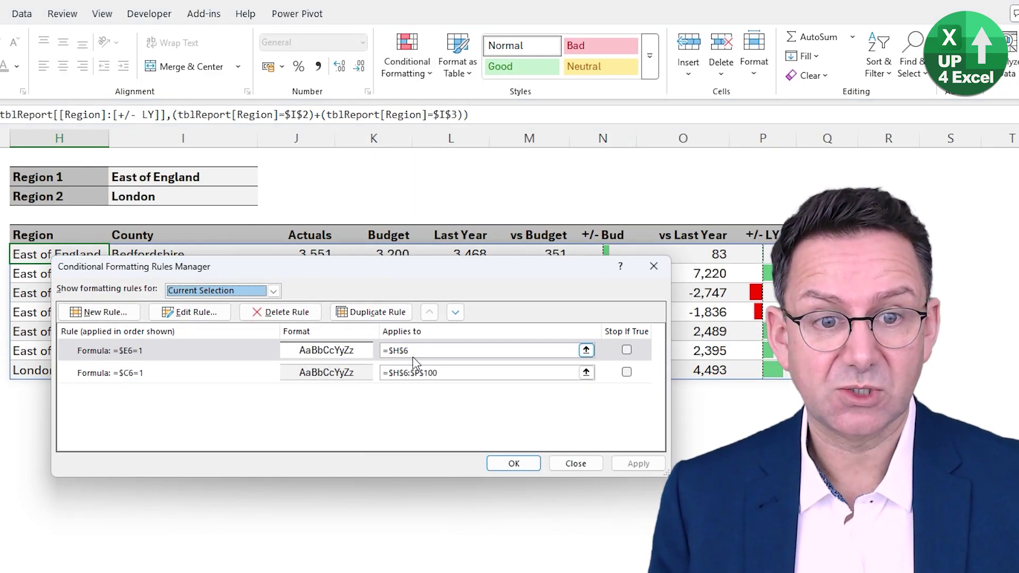
{"action": "left_click", "coordinate": [446, 372]}
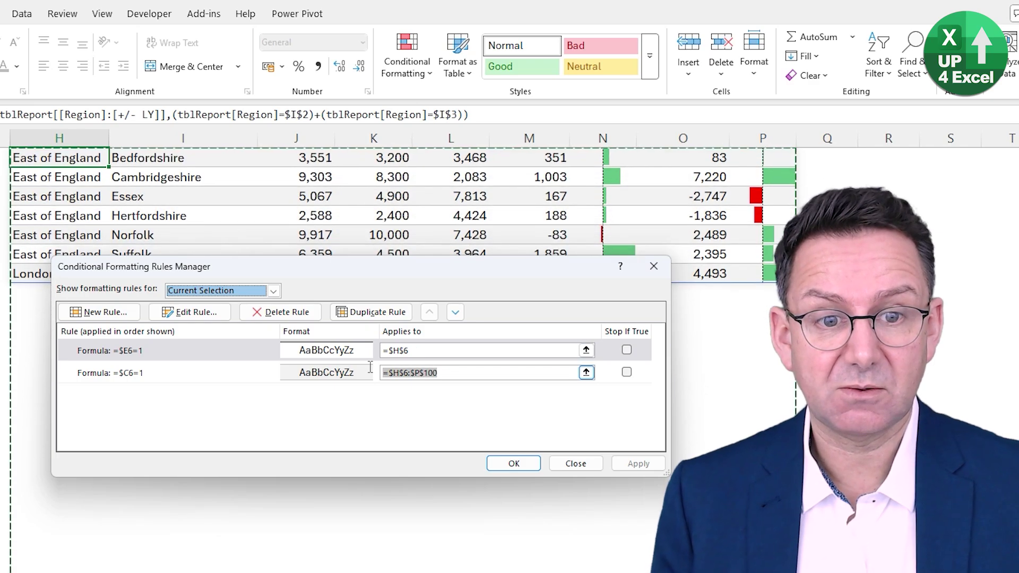
{"action": "left_click", "coordinate": [391, 352]}
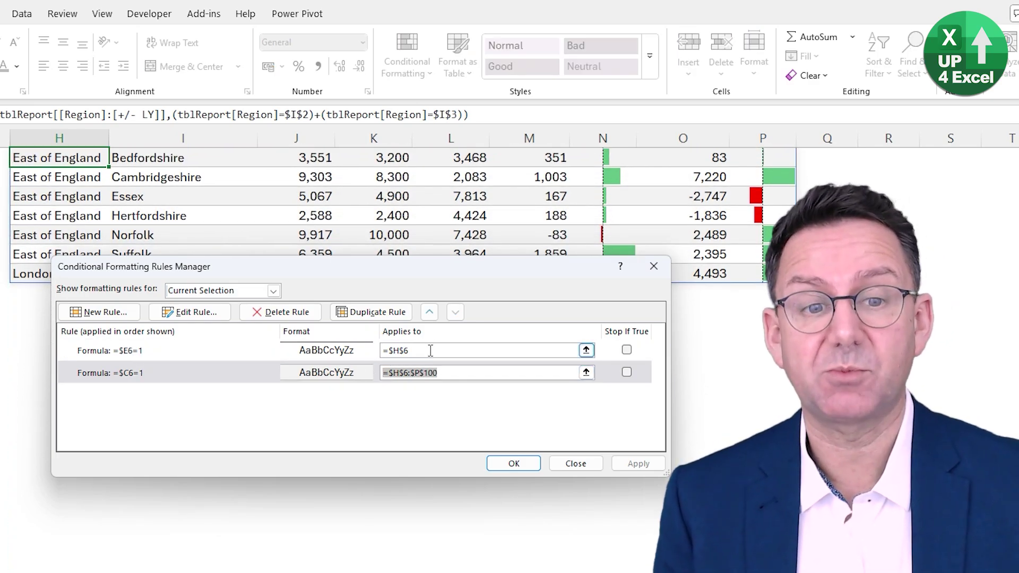
{"action": "key", "text": "ctrl+v"}
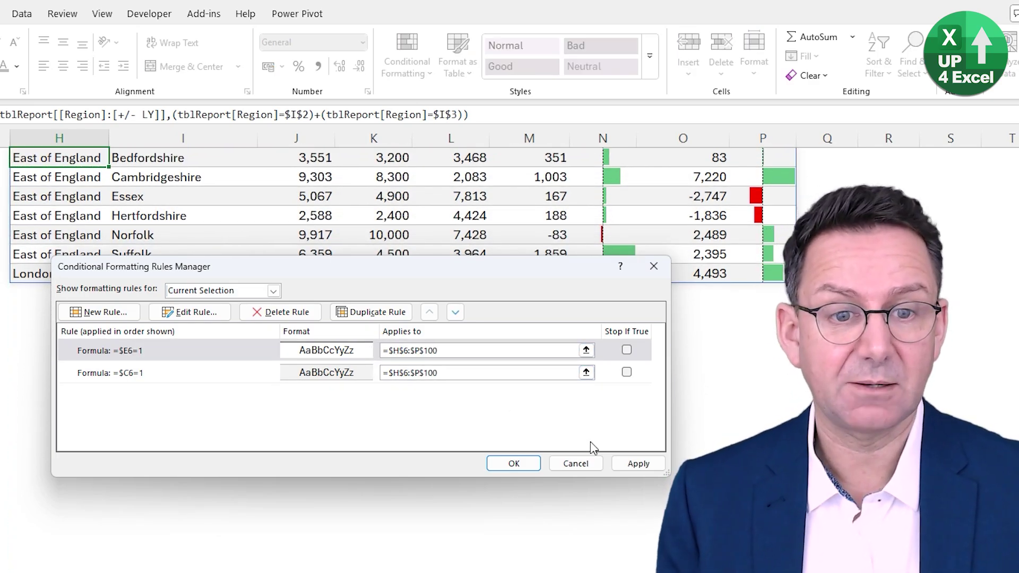
{"action": "left_click", "coordinate": [640, 463]}
{"action": "left_click", "coordinate": [516, 462]}
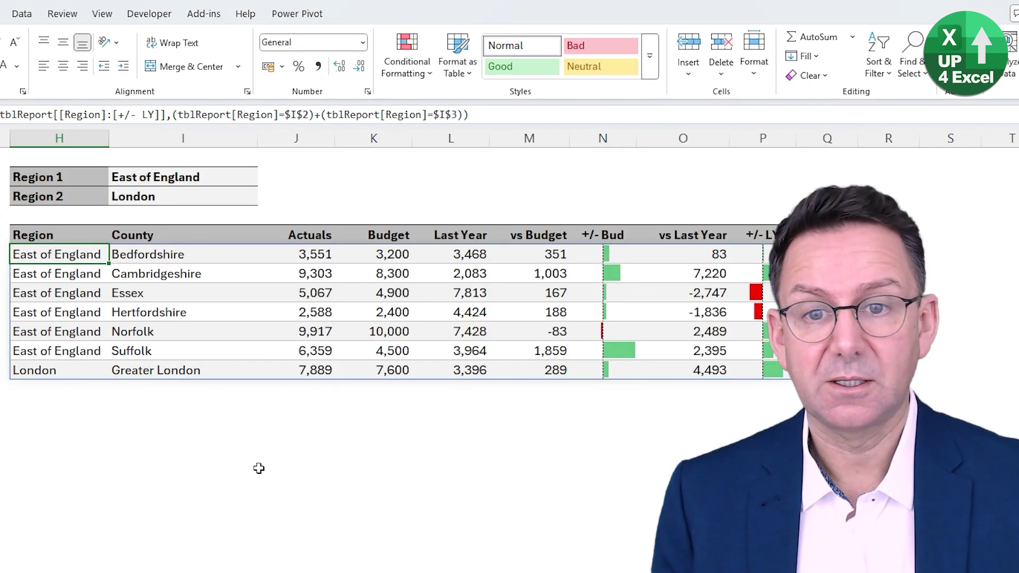
{"action": "left_click", "coordinate": [134, 449]}
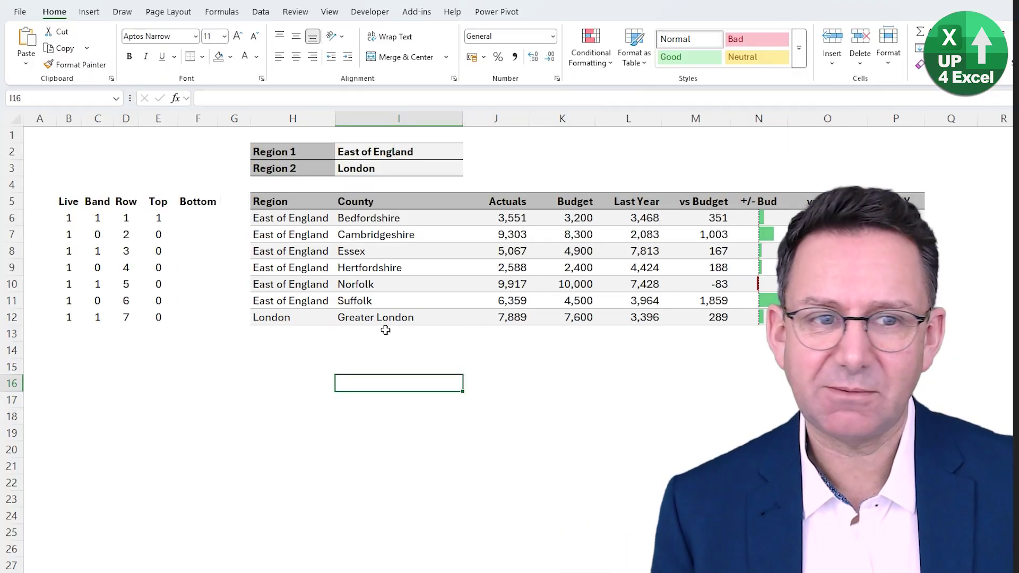
{"action": "left_click", "coordinate": [206, 215]}
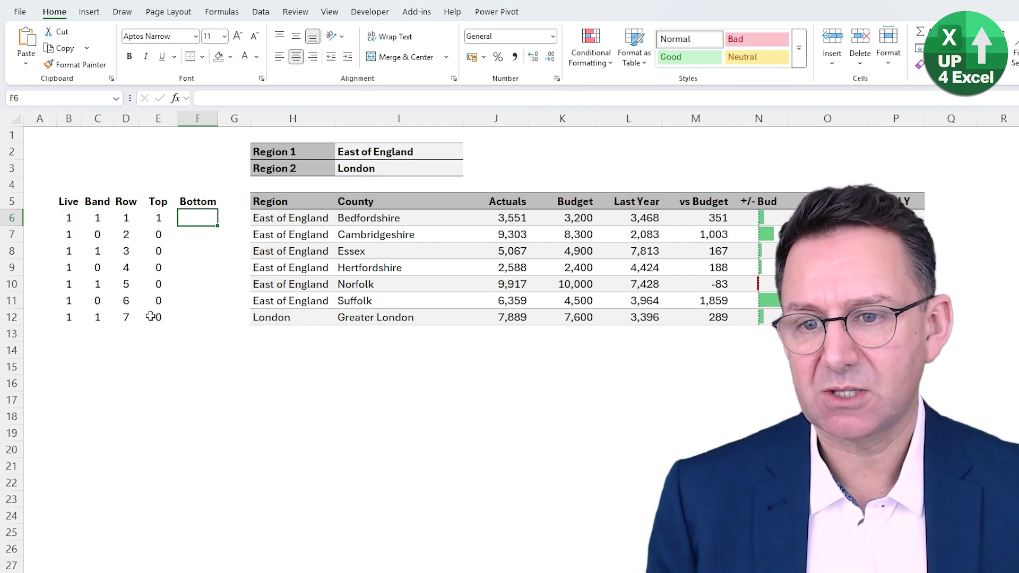
{"action": "left_click", "coordinate": [124, 317]}
{"action": "left_click", "coordinate": [200, 219]}
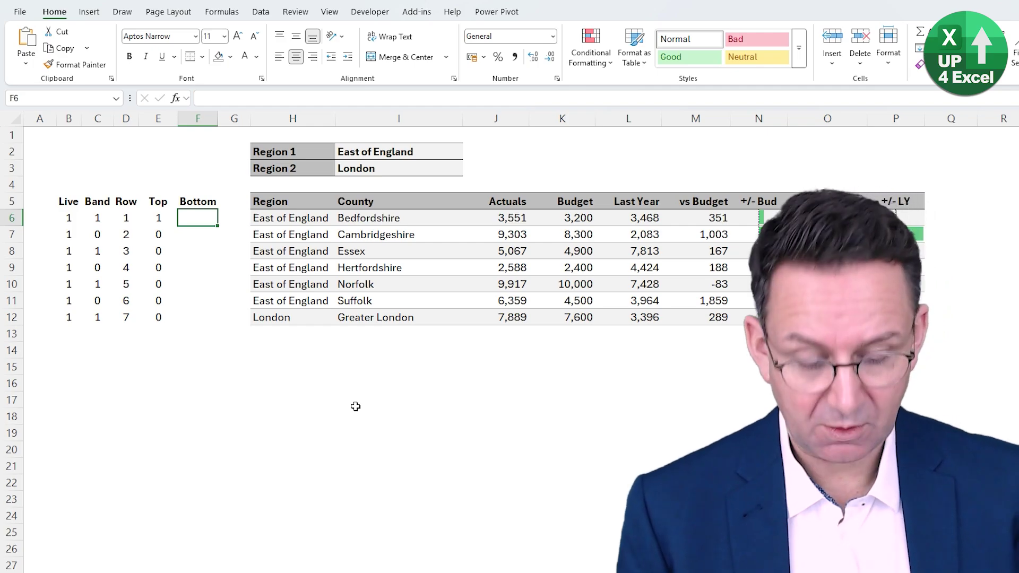
{"action": "key", "text": "ctrl+Left"}
{"action": "key", "text": "ctrl+Left"}
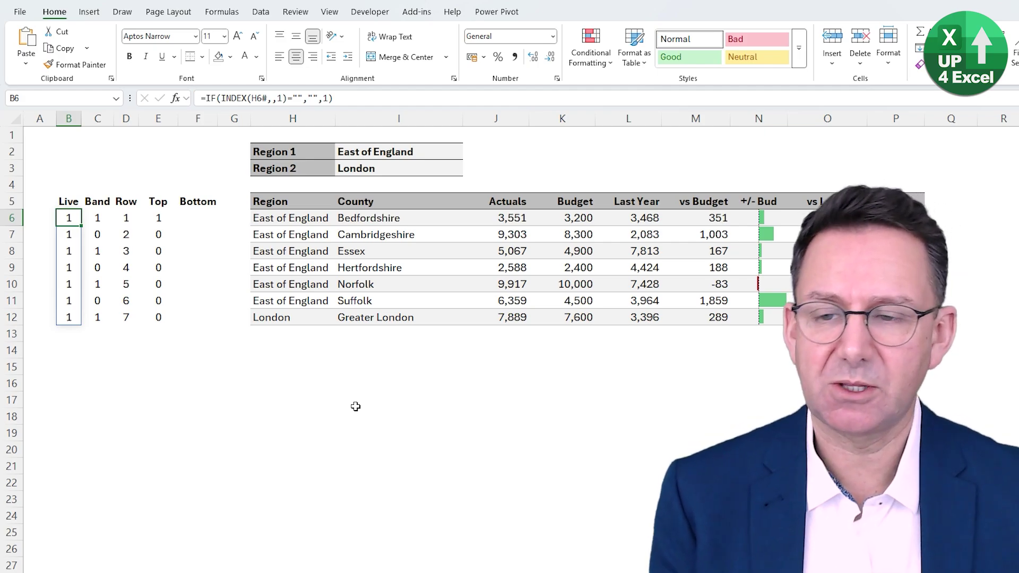
{"action": "key", "text": "Right"}
{"action": "key", "text": "Right"}
{"action": "key", "text": "Right"}
{"action": "key", "text": "Right"}
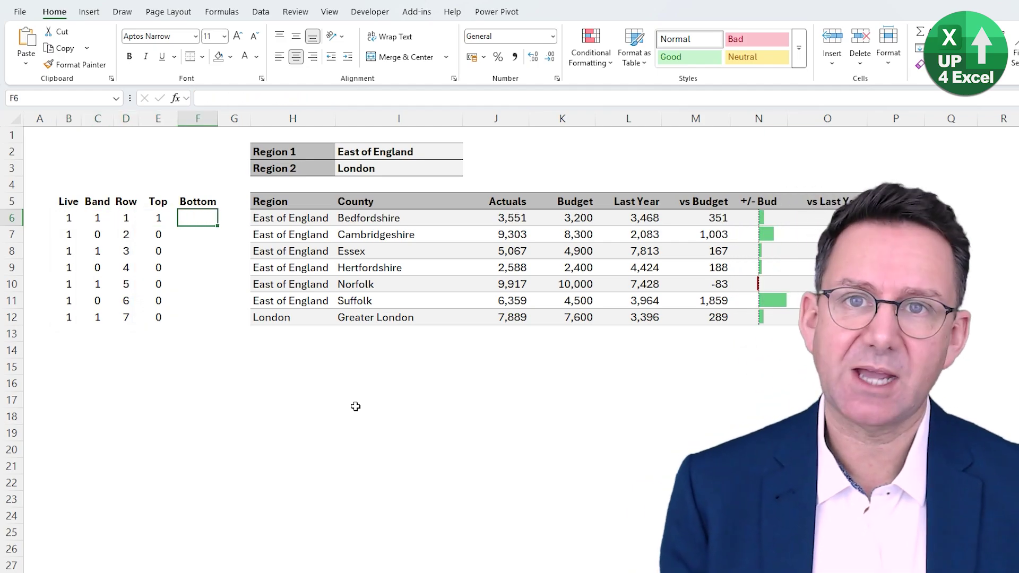
- Enter =IF(D6#=SUM(B6#),1,0) in F6 to flag the report's last row
{"action": "type", "text": "=if("}
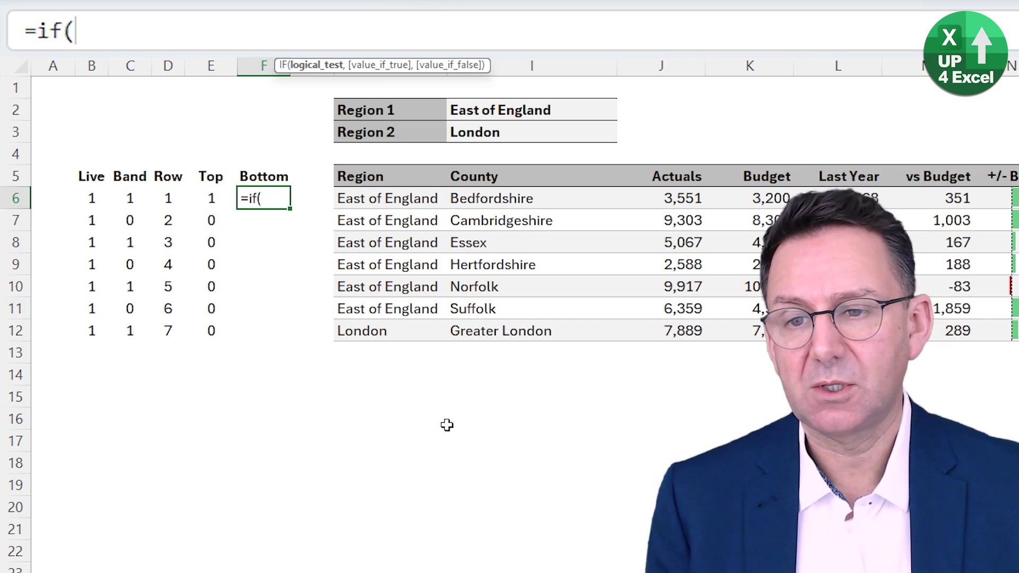
{"action": "left_click", "coordinate": [166, 198]}
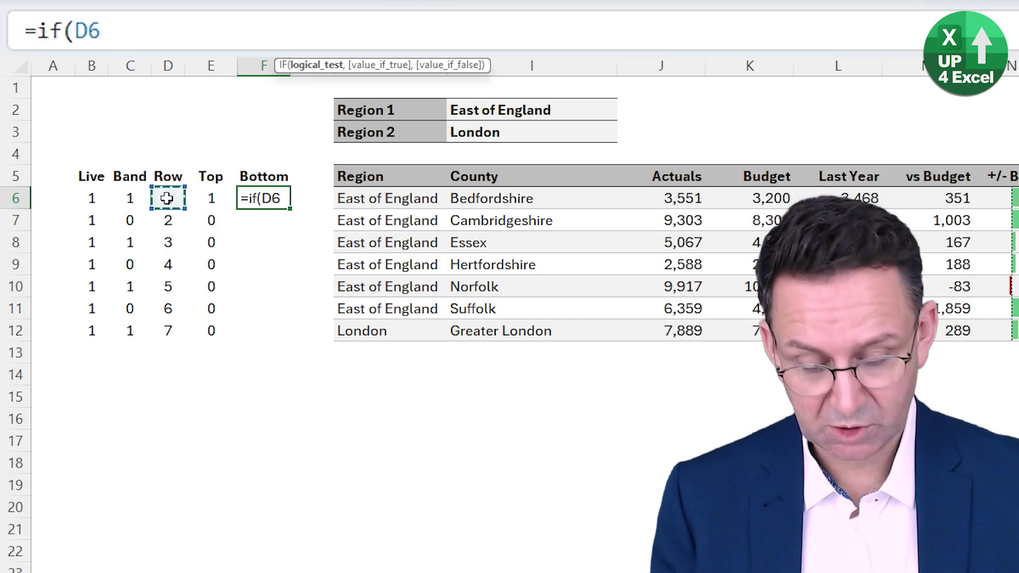
{"action": "type", "text": "#"}
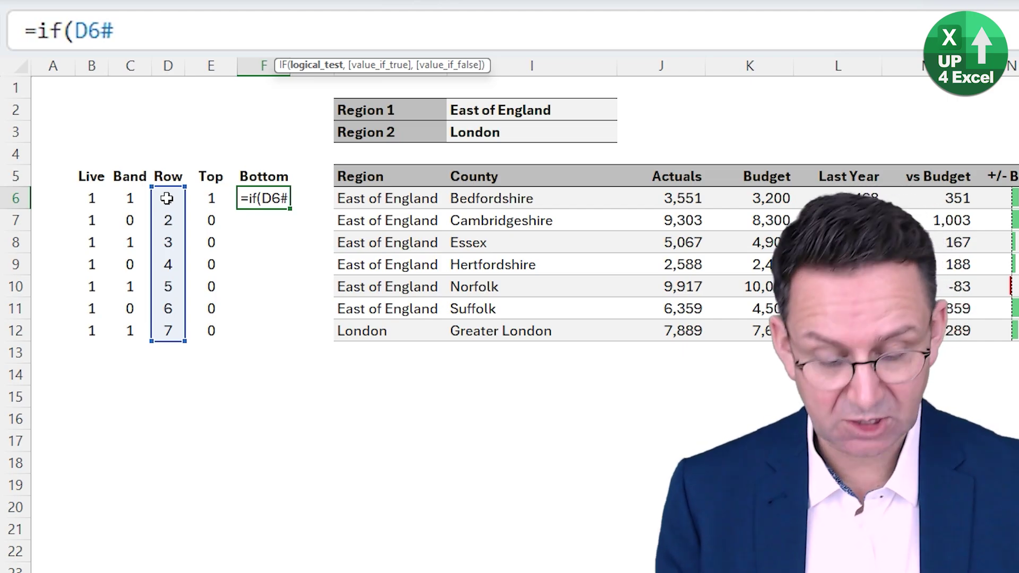
{"action": "type", "text": "="}
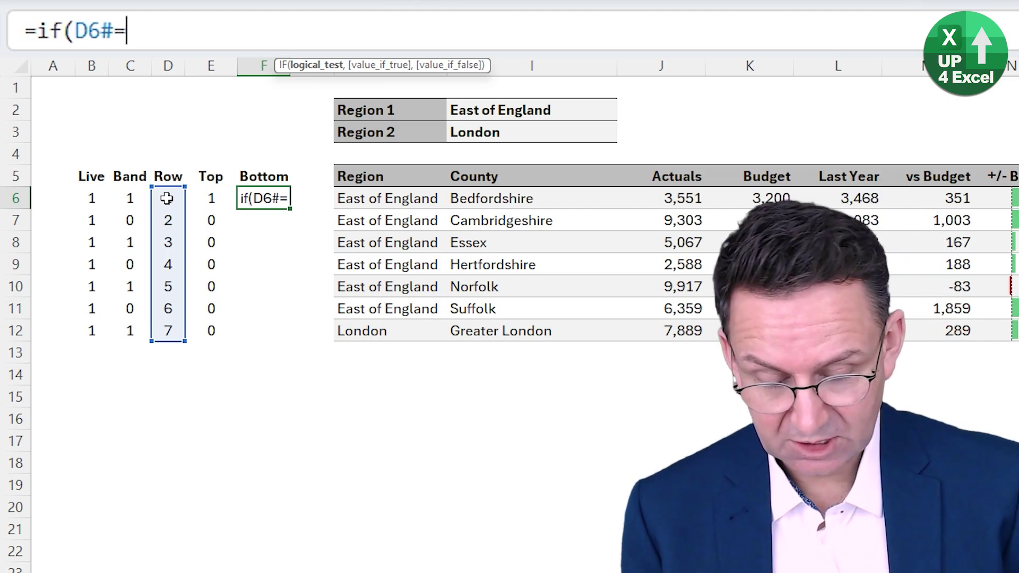
{"action": "type", "text": "sum("}
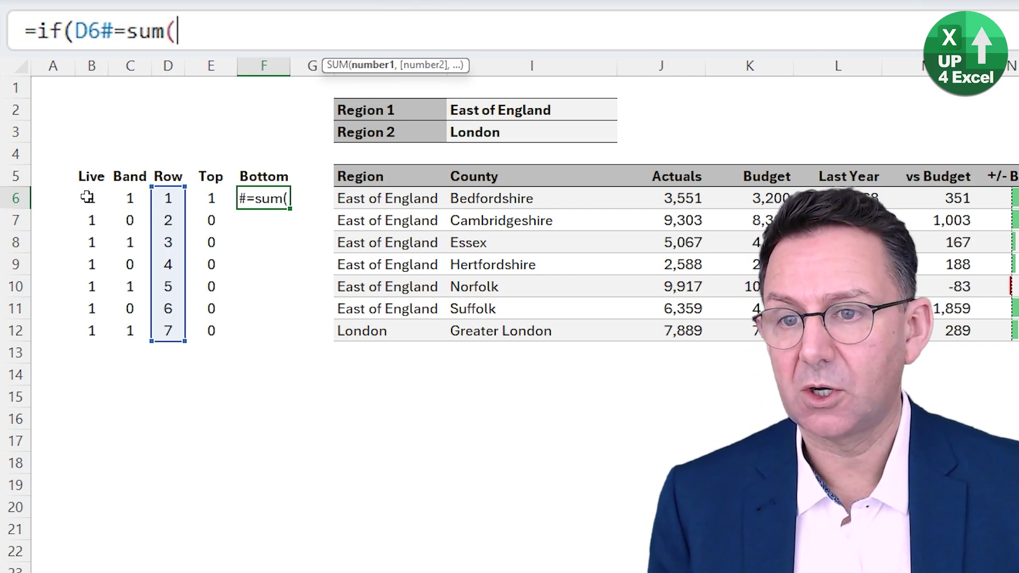
{"action": "left_click", "coordinate": [89, 198]}
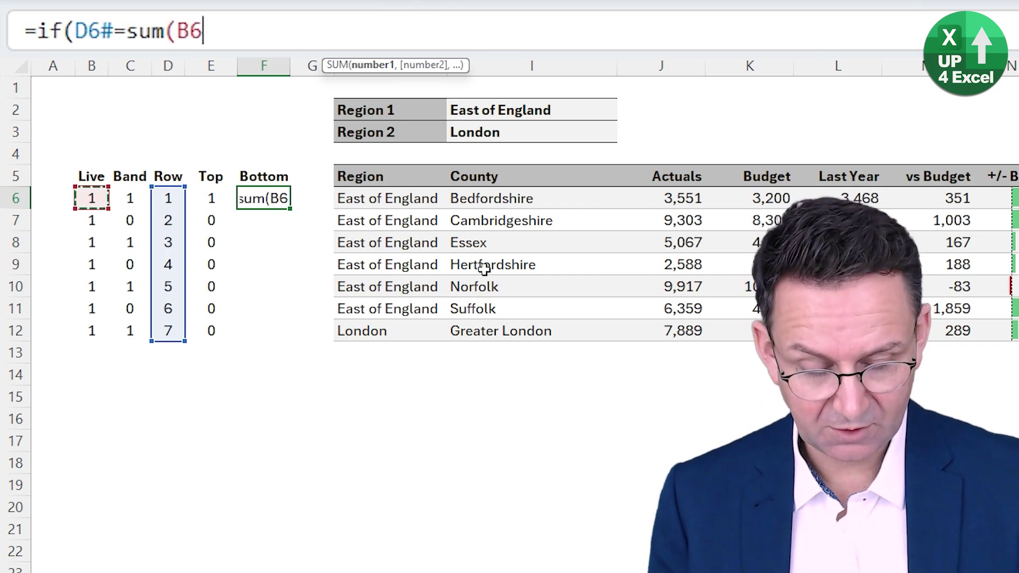
{"action": "type", "text": "#)"}
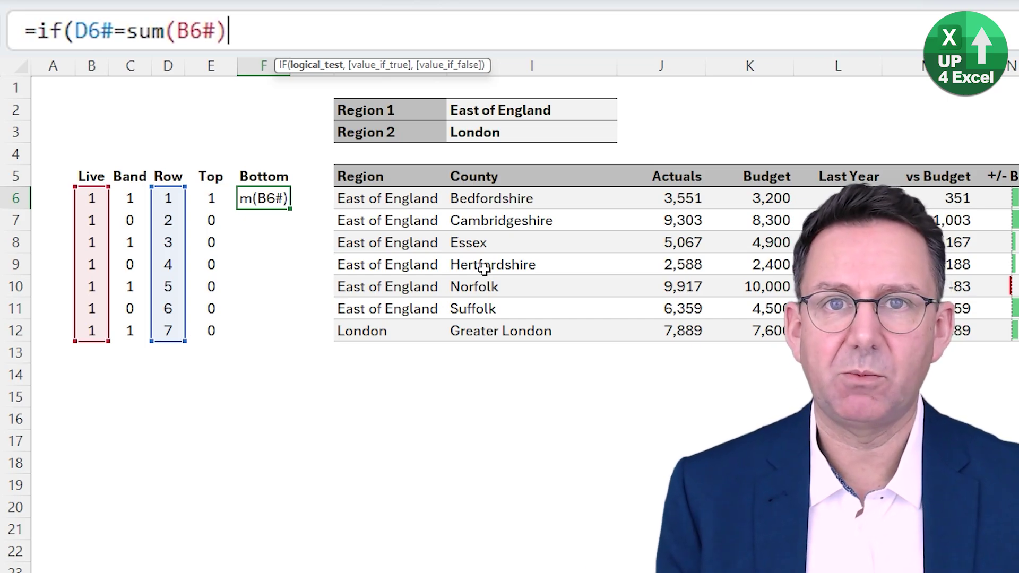
{"action": "type", "text": ","}
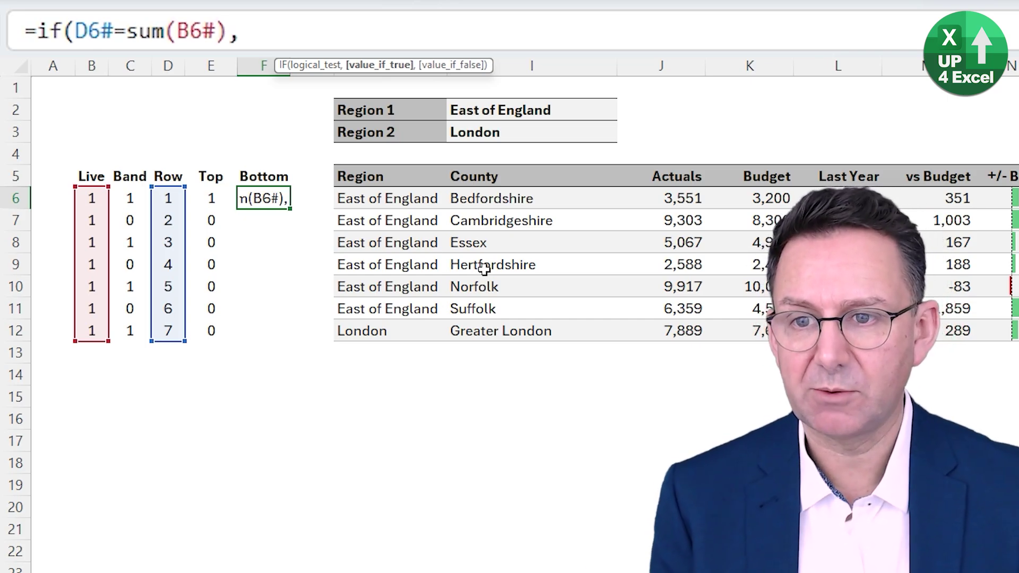
{"action": "type", "text": "1,0"}
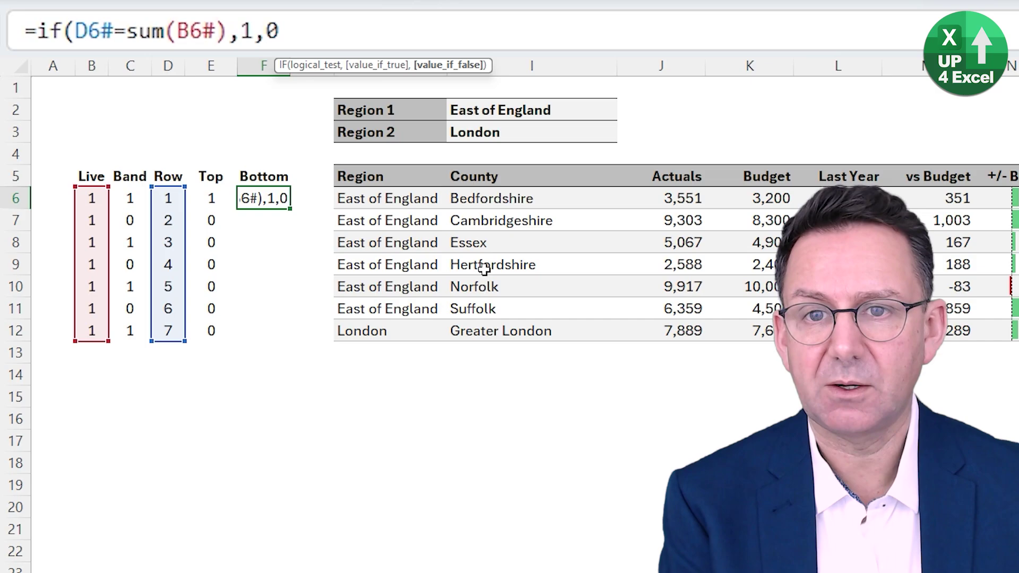
{"action": "type", "text": ")"}
{"action": "key", "text": "Return"}
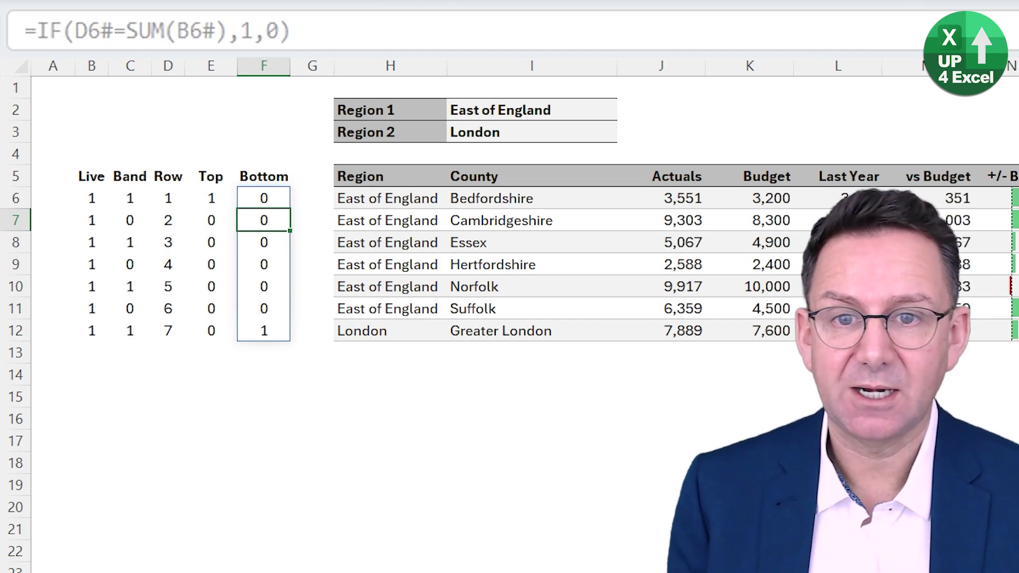
- Switch Region 2 to South East and check the spilled Top and Bottom flags
{"action": "left_click", "coordinate": [530, 132]}
{"action": "left_click", "coordinate": [624, 134]}
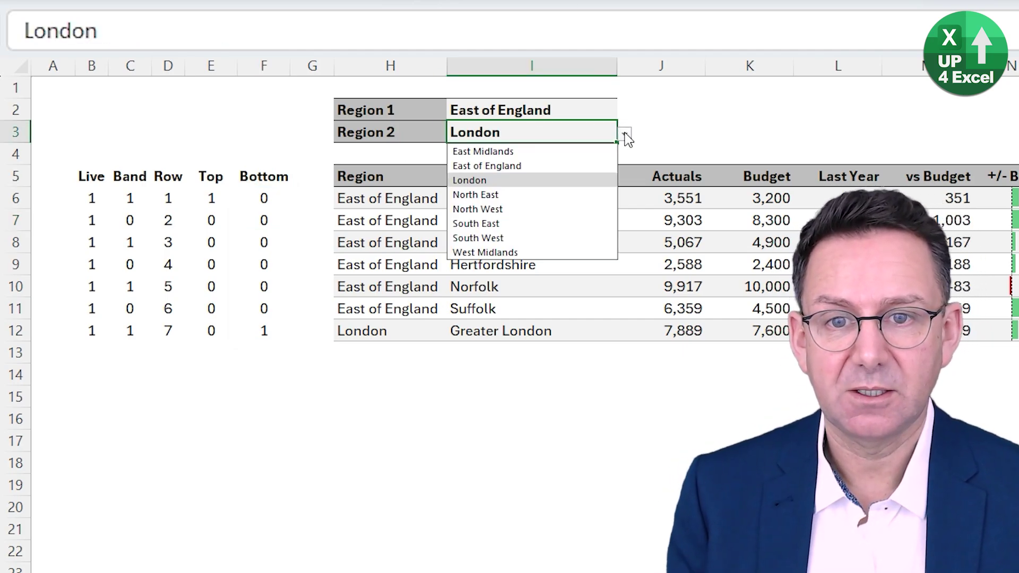
{"action": "left_click", "coordinate": [523, 226]}
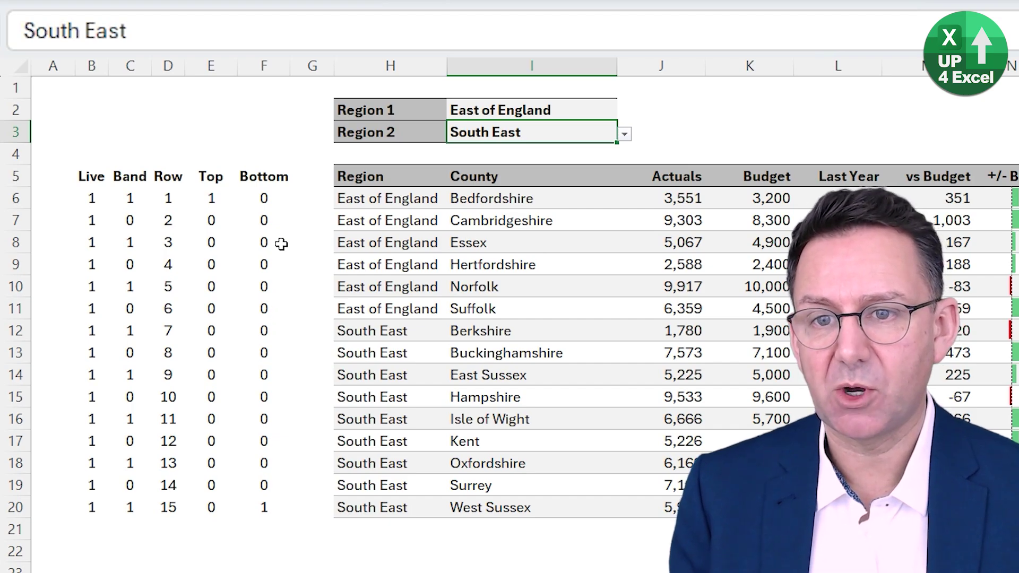
{"action": "left_click", "coordinate": [262, 508]}
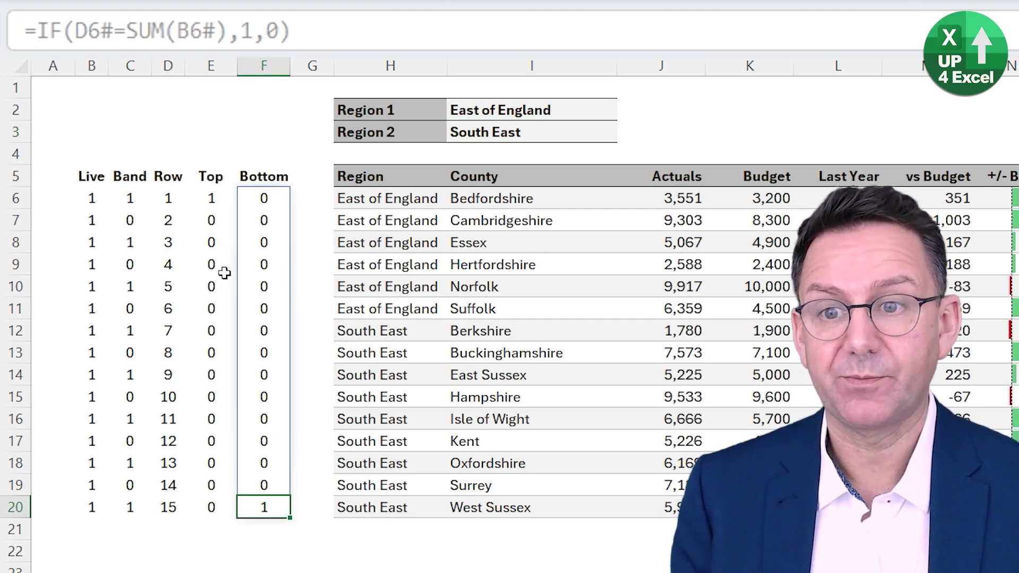
{"action": "left_click", "coordinate": [205, 201]}
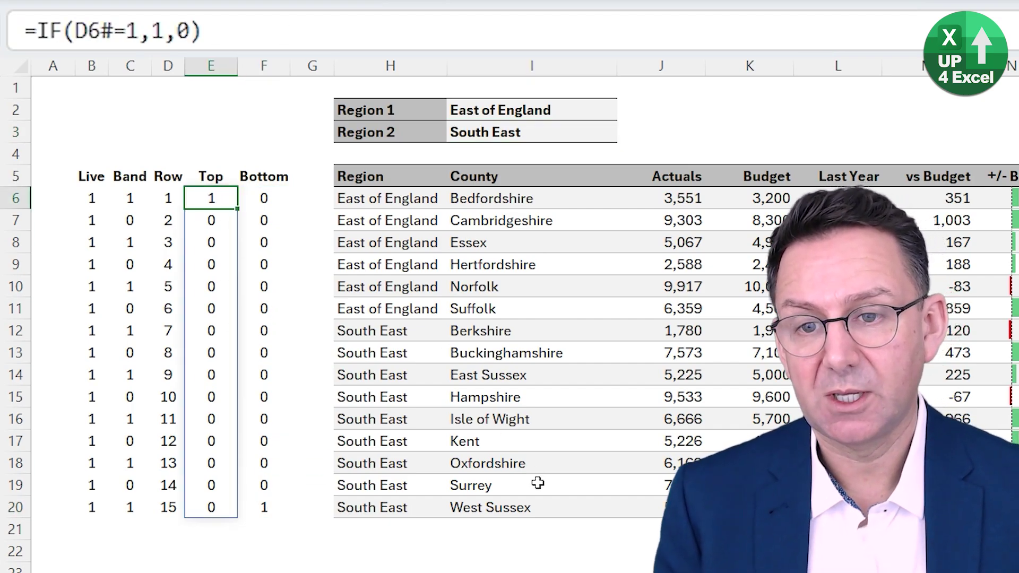
{"action": "left_click", "coordinate": [438, 242]}
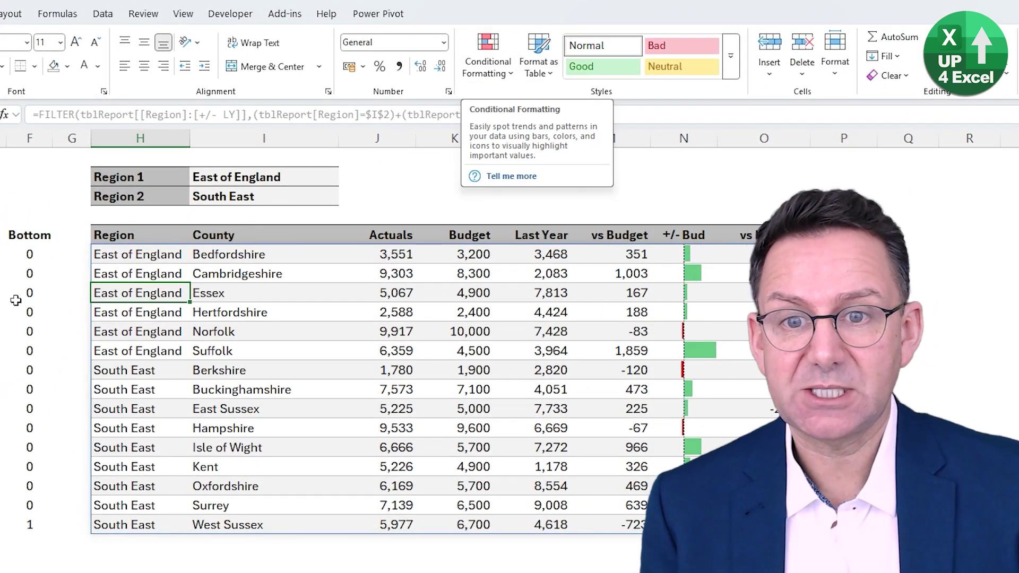
- Start a new formula-based conditional formatting rule on H6 with condition =$F6=1
{"action": "left_click", "coordinate": [134, 255]}
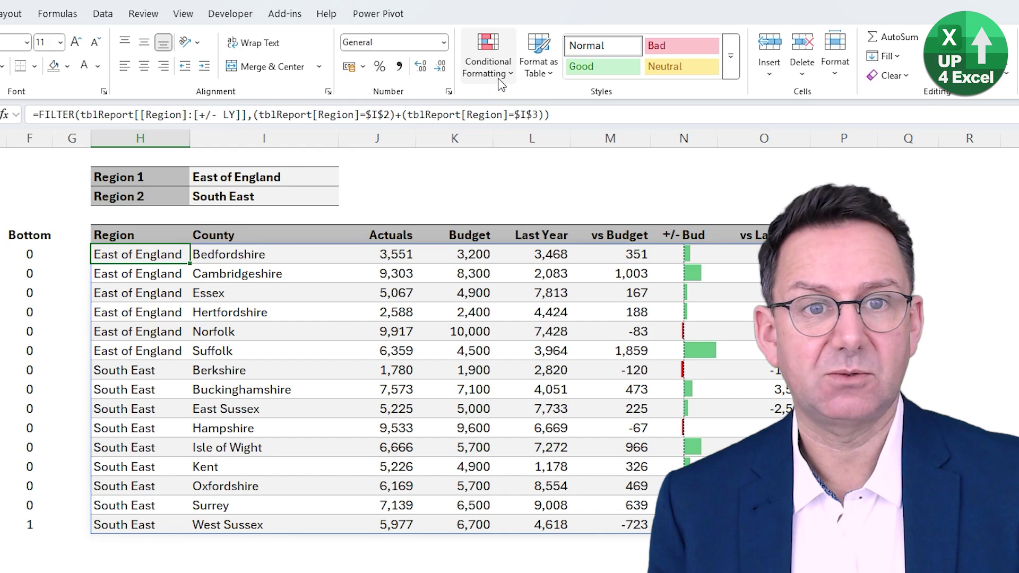
{"action": "left_click", "coordinate": [488, 63]}
{"action": "left_click", "coordinate": [487, 300]}
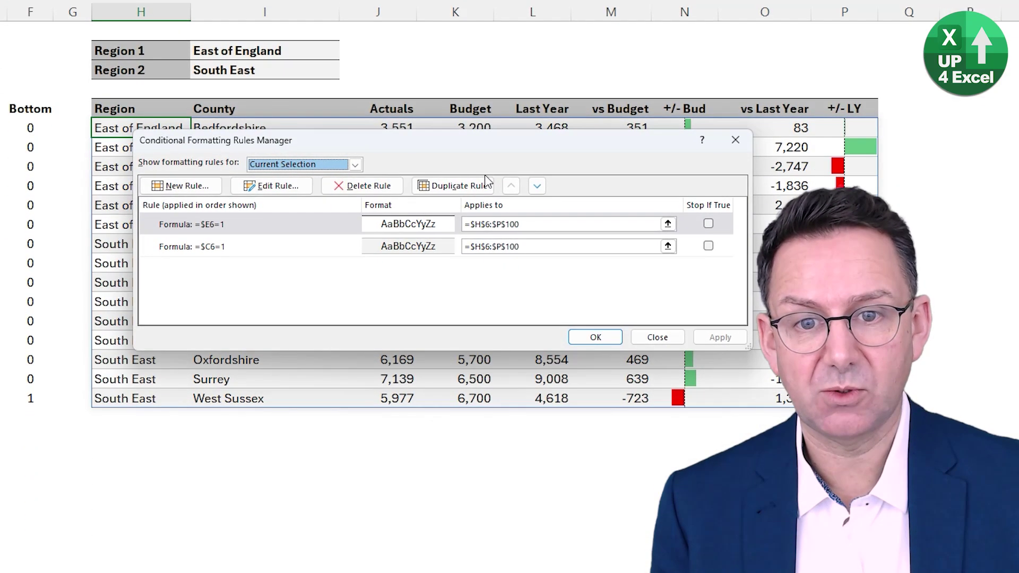
{"action": "left_click", "coordinate": [181, 312]}
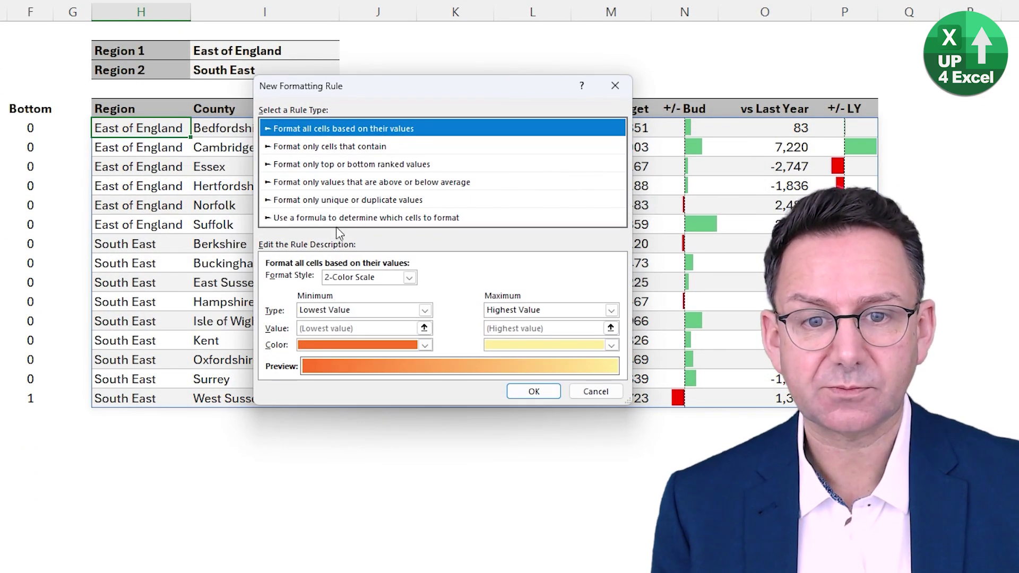
{"action": "left_click", "coordinate": [336, 218]}
{"action": "left_click", "coordinate": [290, 278]}
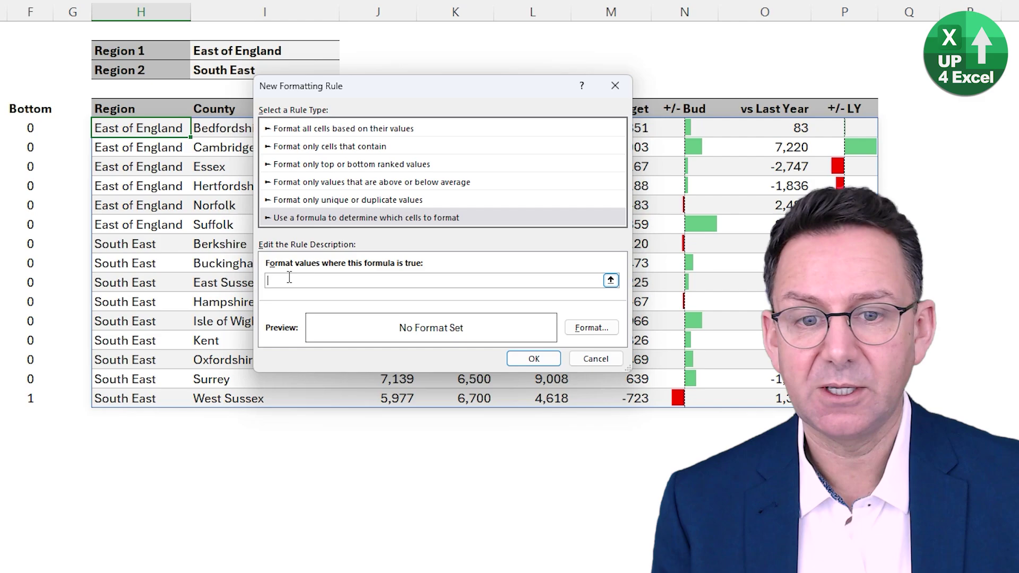
{"action": "left_click", "coordinate": [38, 128]}
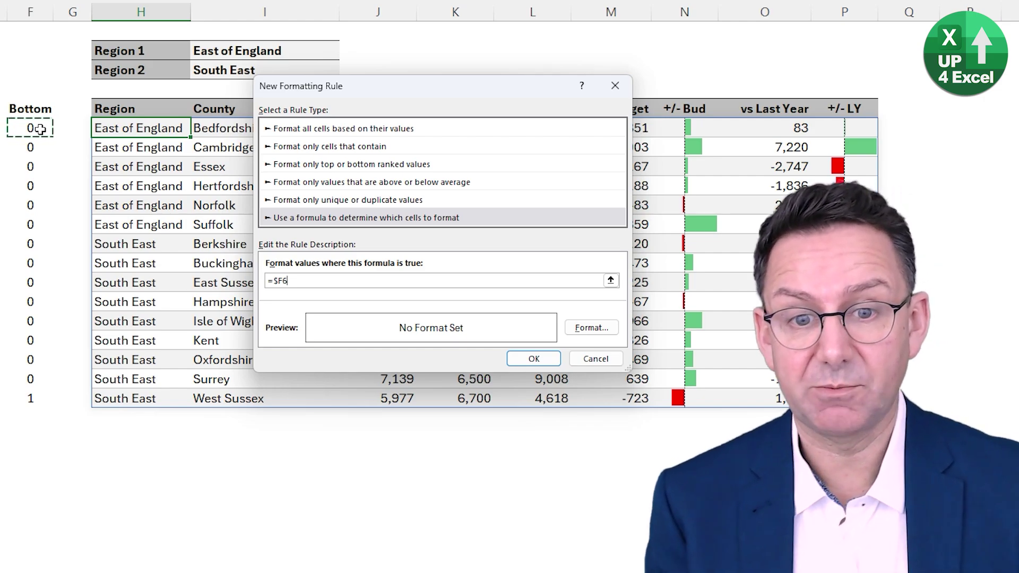
{"action": "type", "text": "=1"}
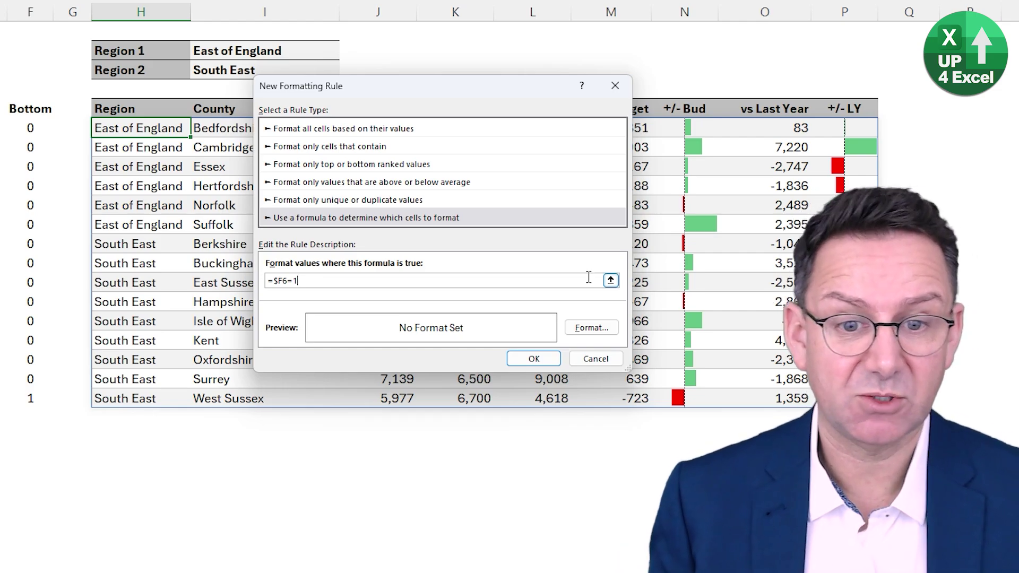
- Give the =$F6=1 rule a bottom border format, save and apply it
{"action": "left_click", "coordinate": [602, 329]}
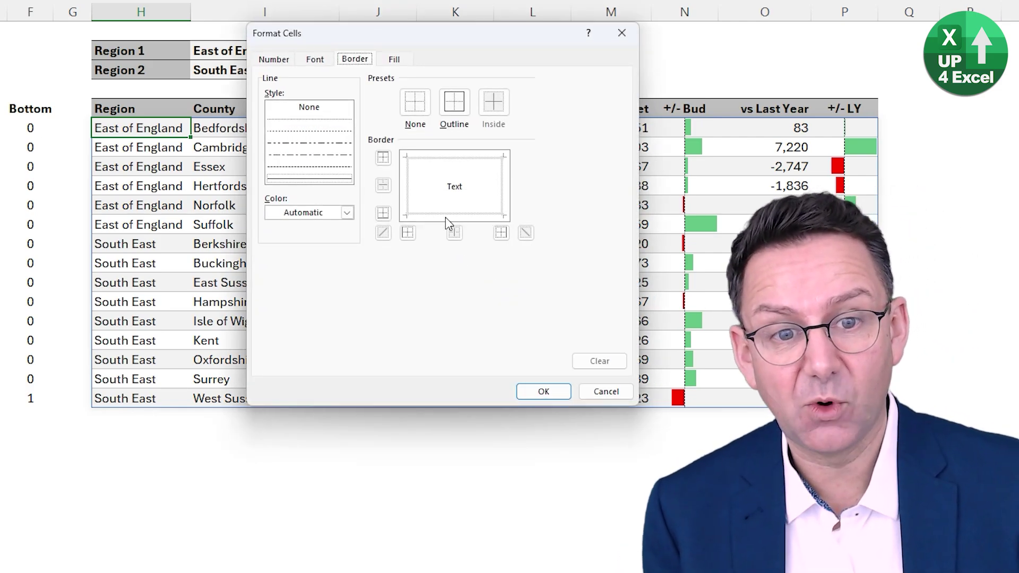
{"action": "left_click", "coordinate": [446, 216]}
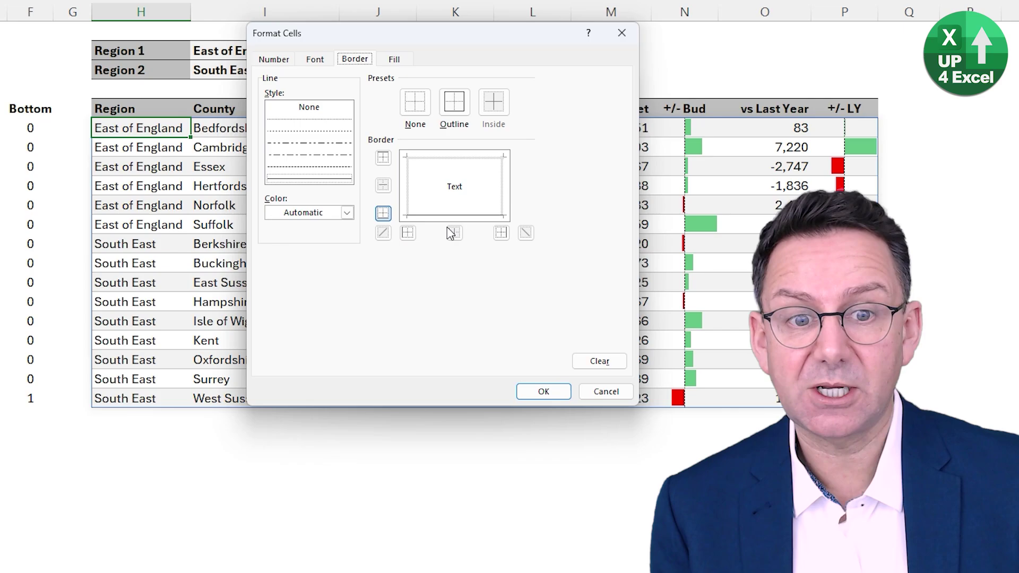
{"action": "left_click", "coordinate": [542, 392]}
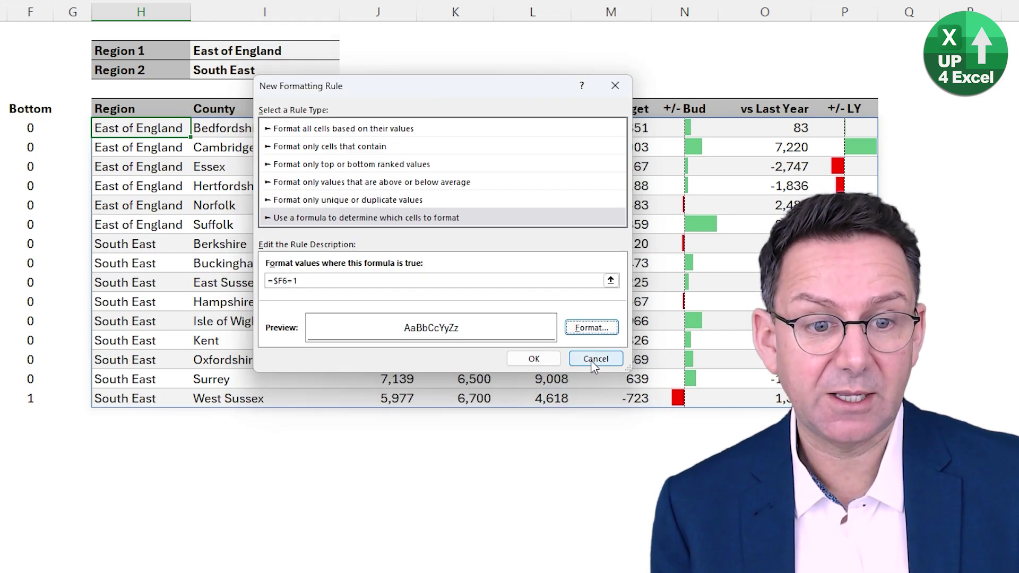
{"action": "left_click", "coordinate": [545, 360]}
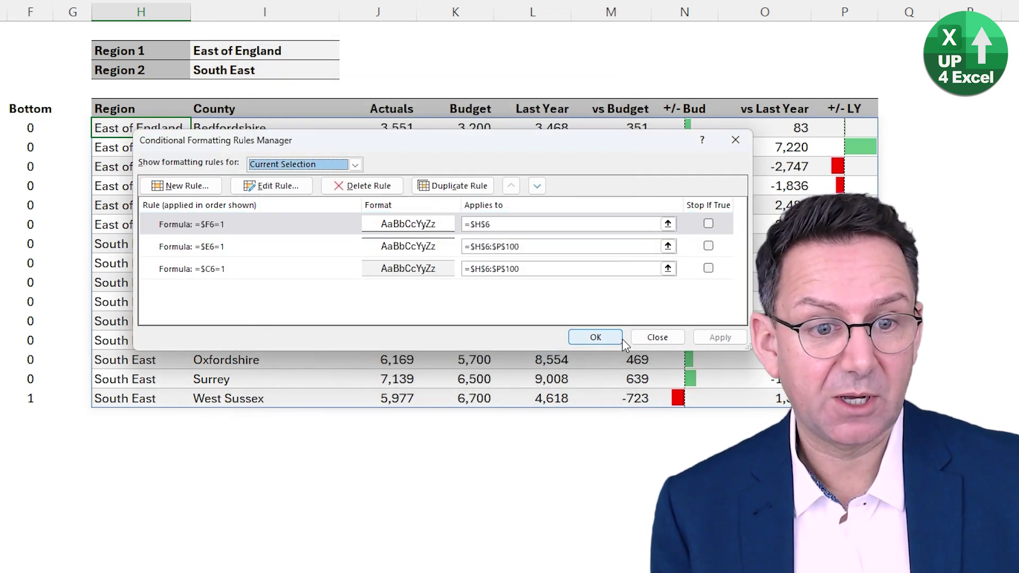
{"action": "left_click", "coordinate": [618, 338]}
{"action": "left_click", "coordinate": [72, 359]}
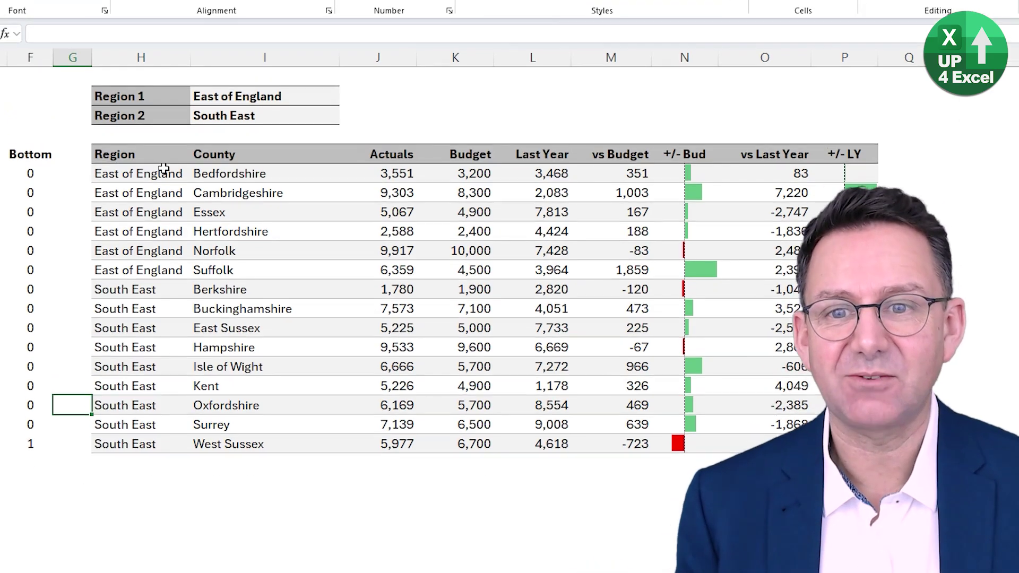
- Change the =$F6=1 bottom-border rule to apply to =$H$6:$P$100, matching the banding rule
{"action": "left_click", "coordinate": [159, 128]}
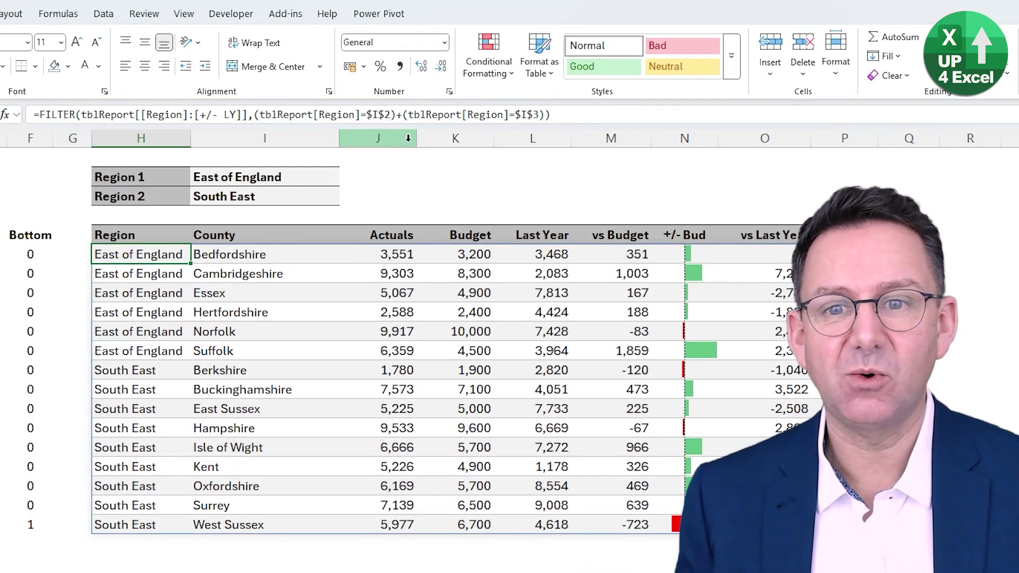
{"action": "left_click", "coordinate": [487, 61]}
{"action": "left_click", "coordinate": [512, 296]}
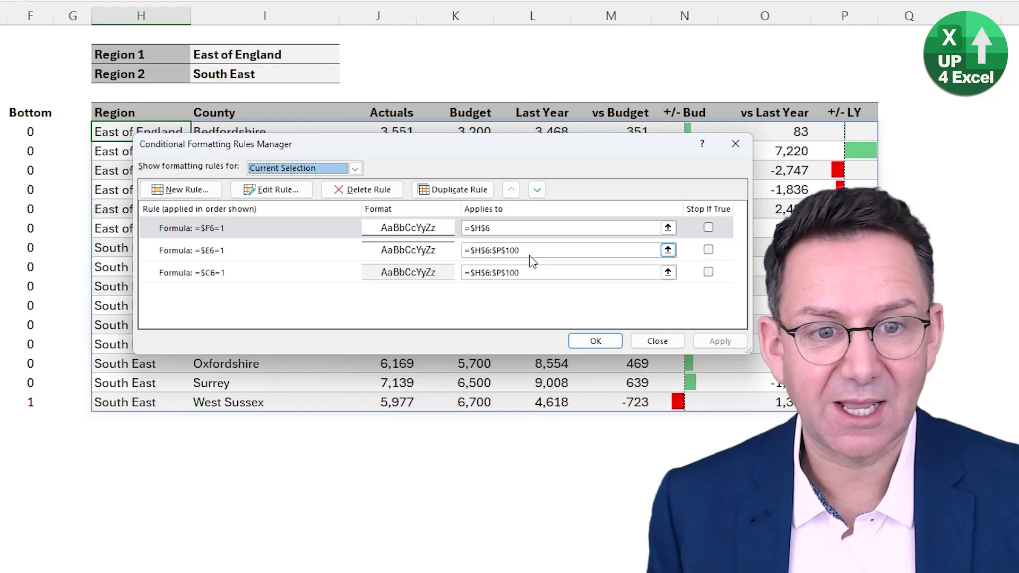
{"action": "left_click", "coordinate": [470, 372]}
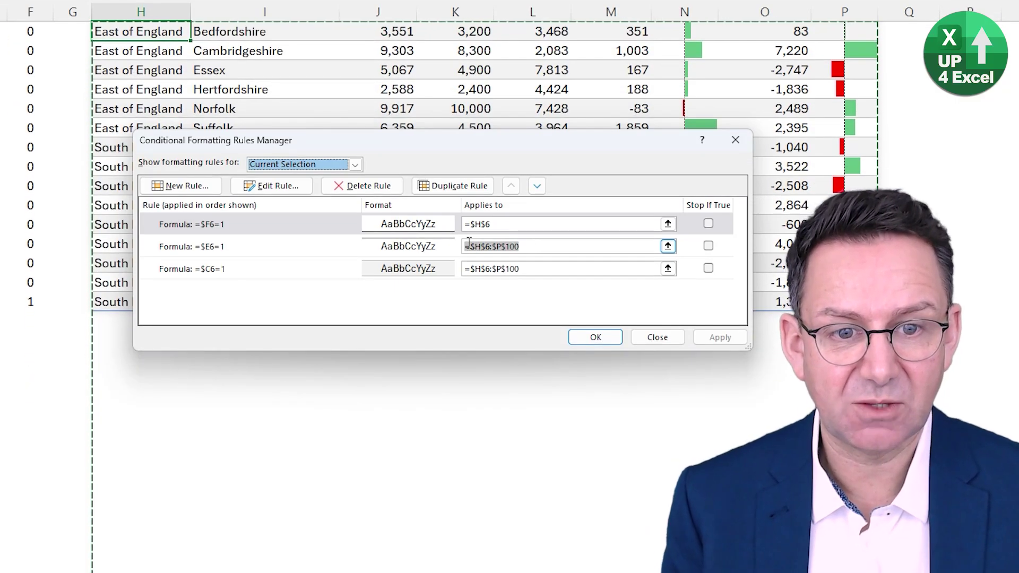
{"action": "left_click", "coordinate": [512, 224]}
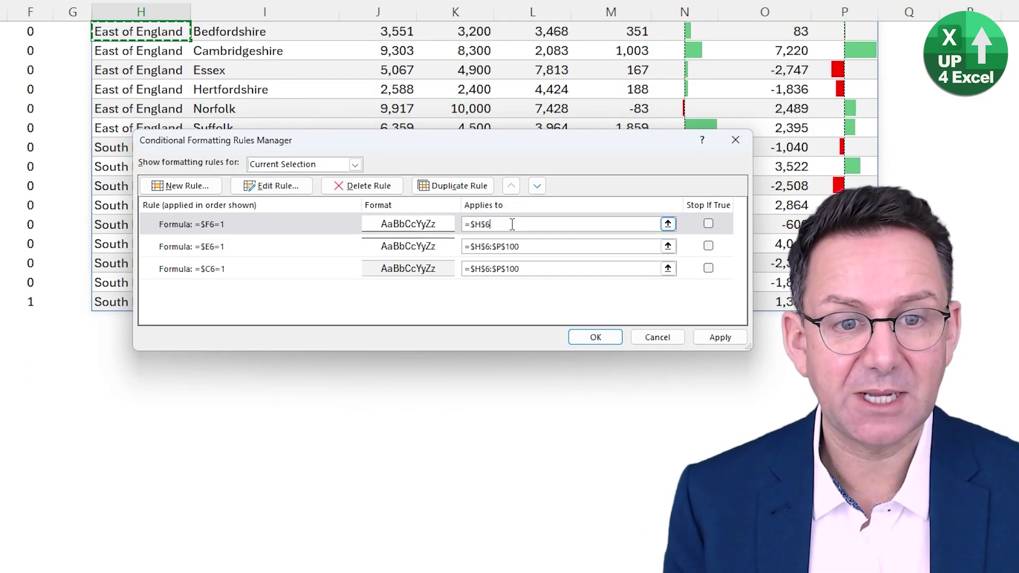
{"action": "key", "text": "Escape"}
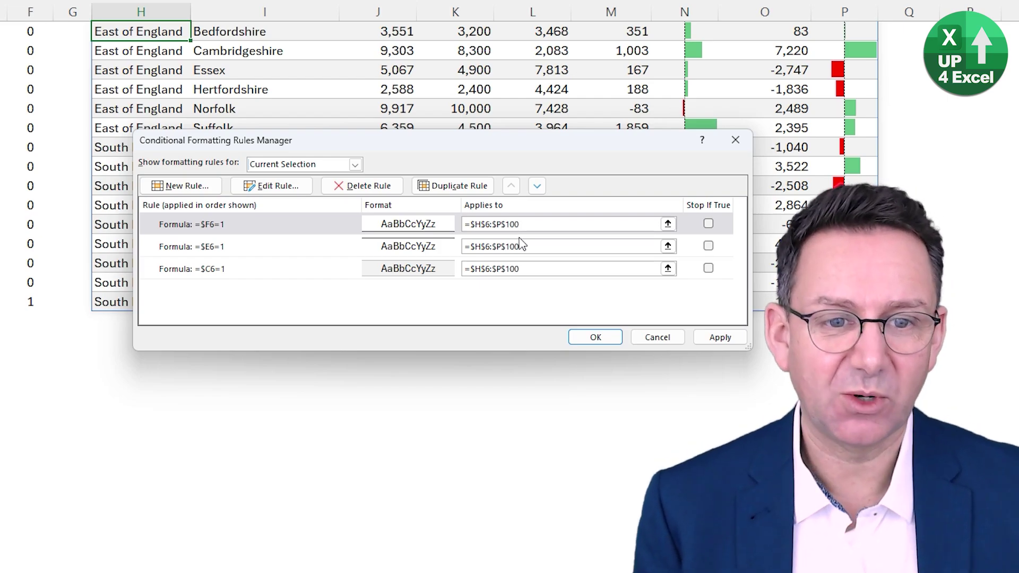
{"action": "left_click", "coordinate": [596, 337]}
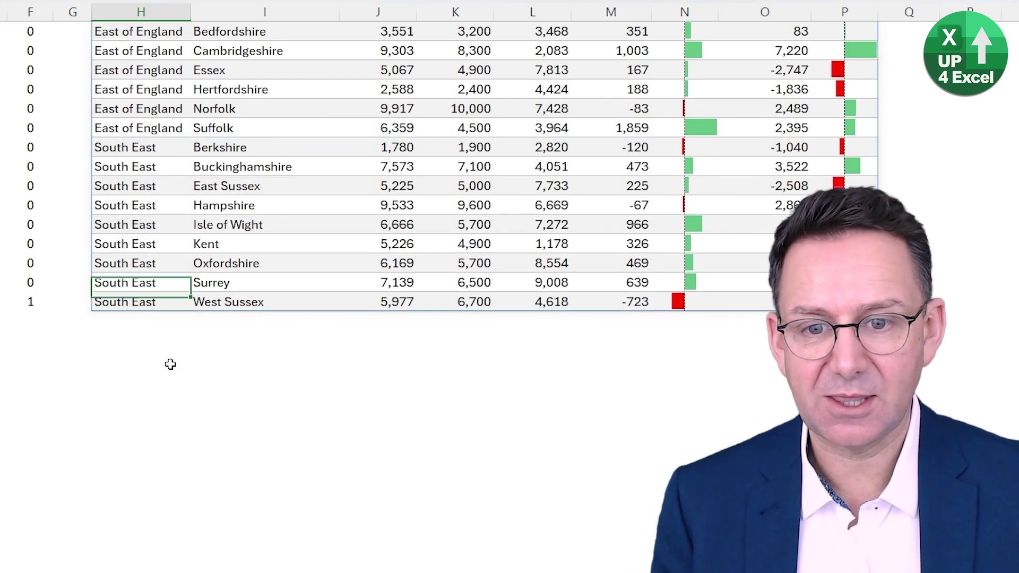
- Test the report by switching Region 2 in I3 to London
{"action": "left_click", "coordinate": [170, 364]}
{"action": "scroll", "coordinate": [154, 361], "scroll_direction": "up", "scroll_amount": 2}
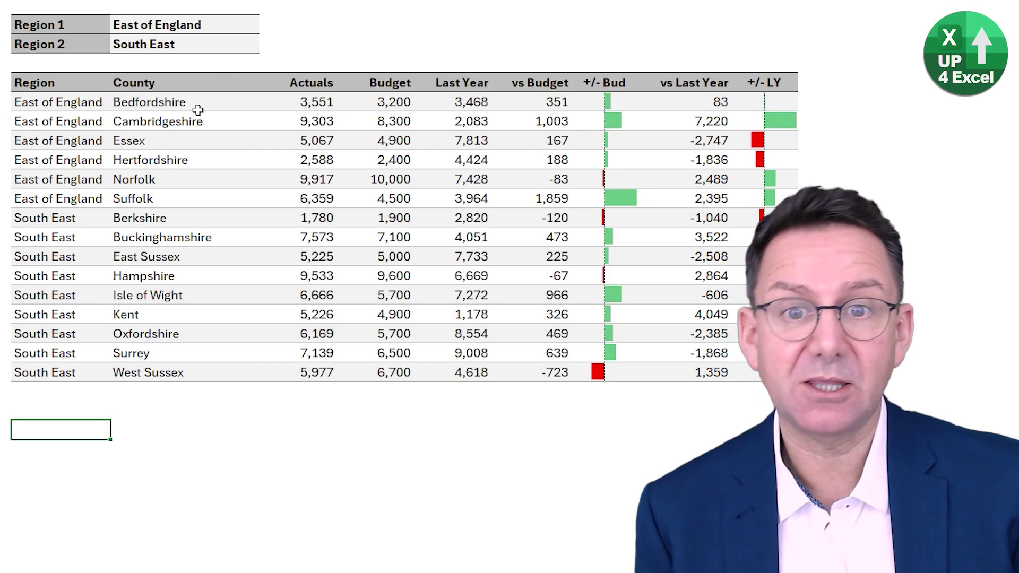
{"action": "left_click", "coordinate": [234, 44]}
{"action": "left_click", "coordinate": [264, 46]}
{"action": "left_click", "coordinate": [216, 86]}
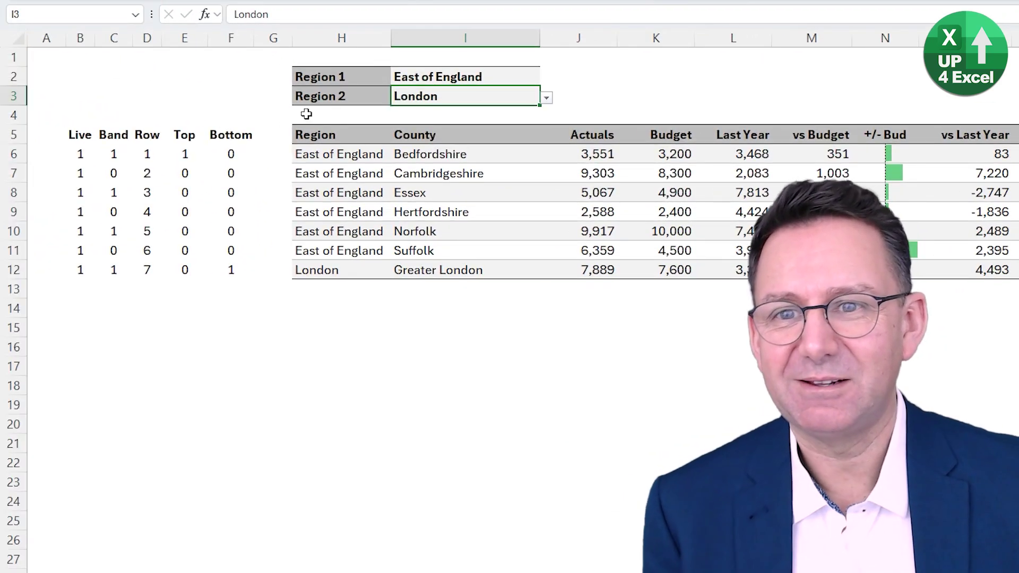
- Hide helper columns A through F with Ctrl+0
{"action": "left_click", "coordinate": [230, 39]}
{"action": "left_click_drag", "start_coordinate": [229, 42], "coordinate": [30, 46]}
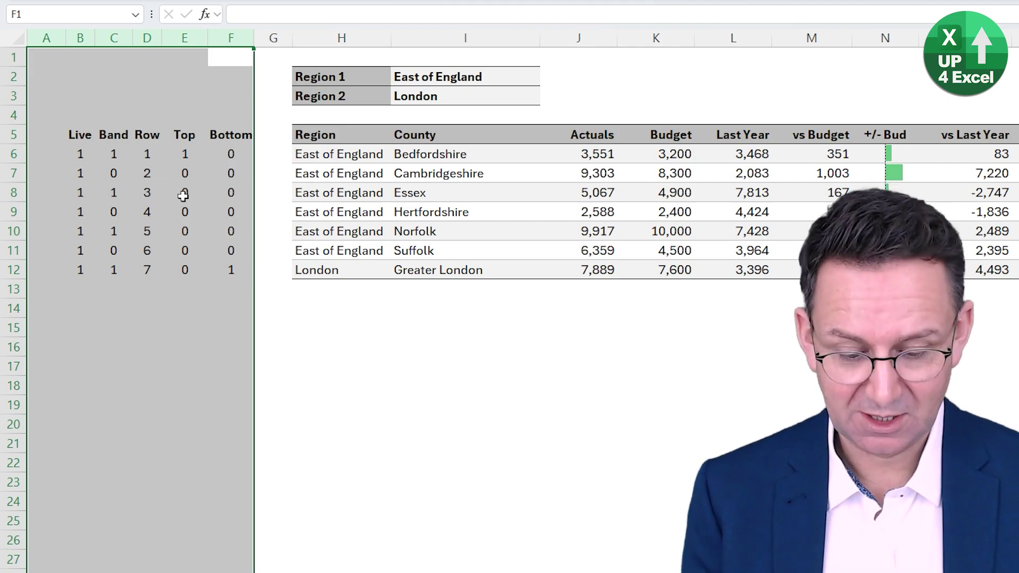
{"action": "key", "text": "ctrl+0"}
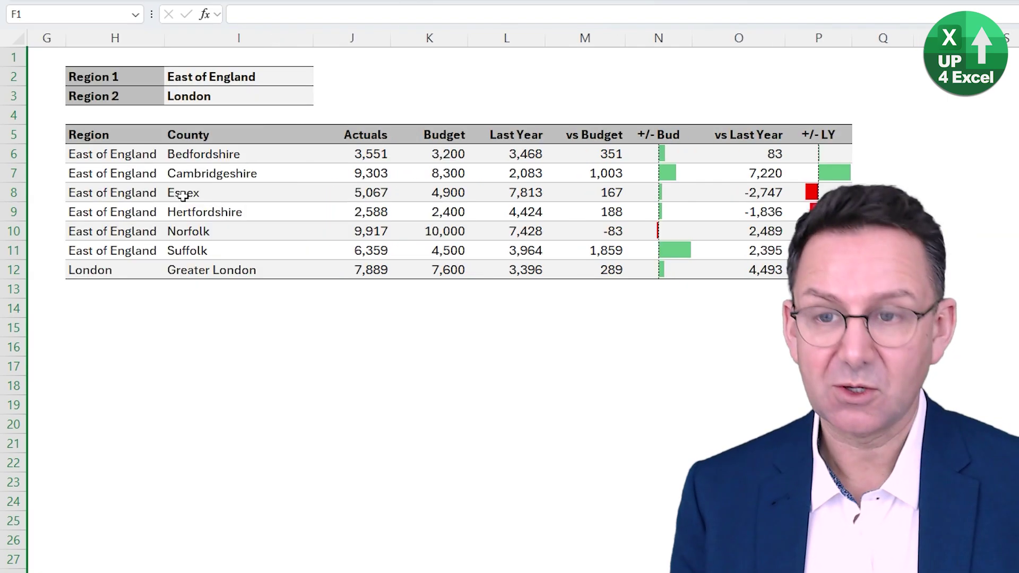
{"action": "left_click", "coordinate": [204, 312]}
- Set Region 2 back to South East from the I3 dropdown
{"action": "left_click", "coordinate": [266, 96]}
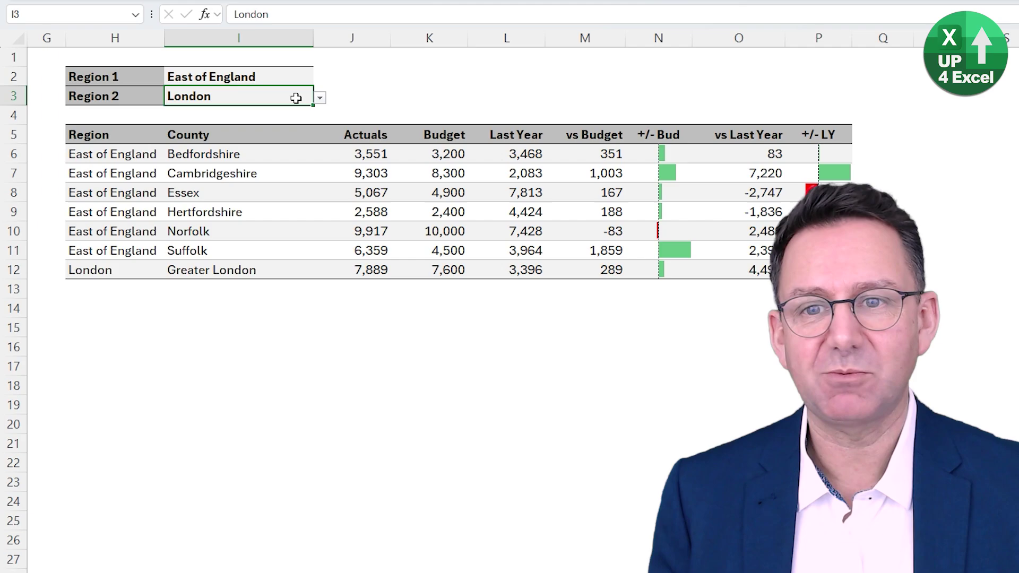
{"action": "left_click", "coordinate": [320, 98]}
{"action": "left_click", "coordinate": [271, 176]}
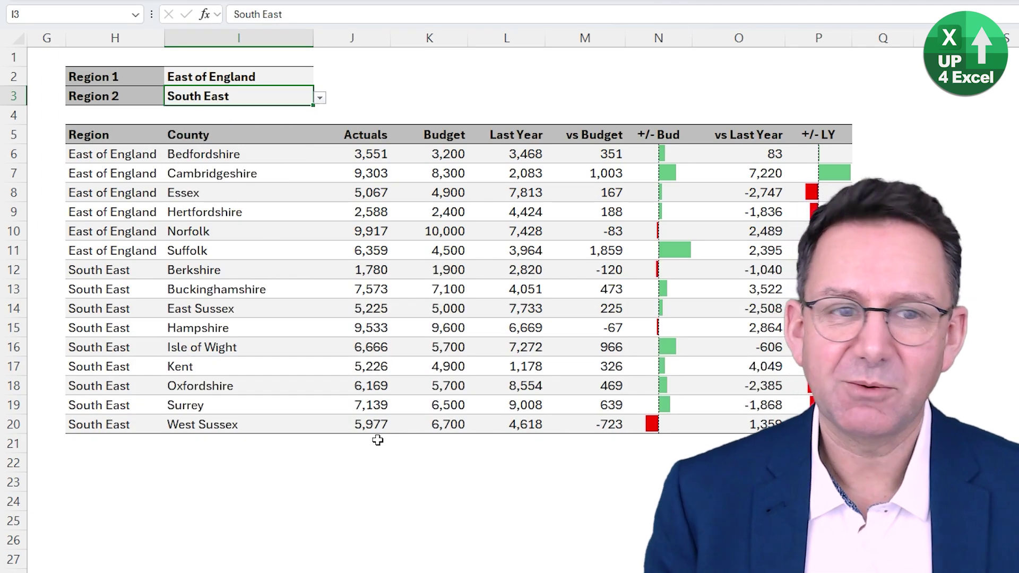